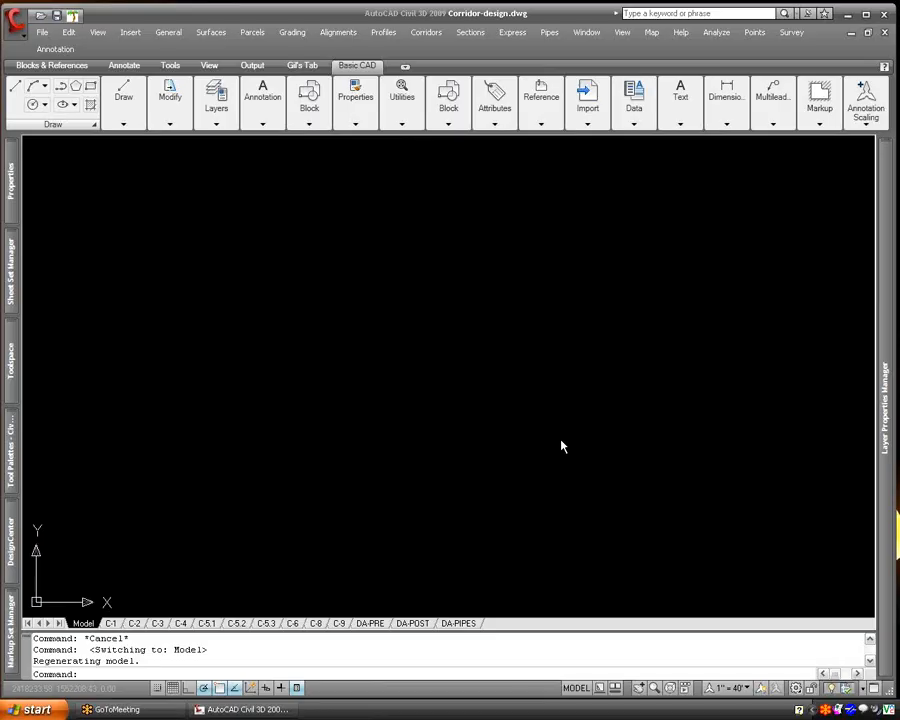
- Thaw the C-ROAD-CORR layer to display the road corridor in the plan
{"action": "scroll", "coordinate": [470, 430], "scroll_direction": "down", "scroll_amount": 10}
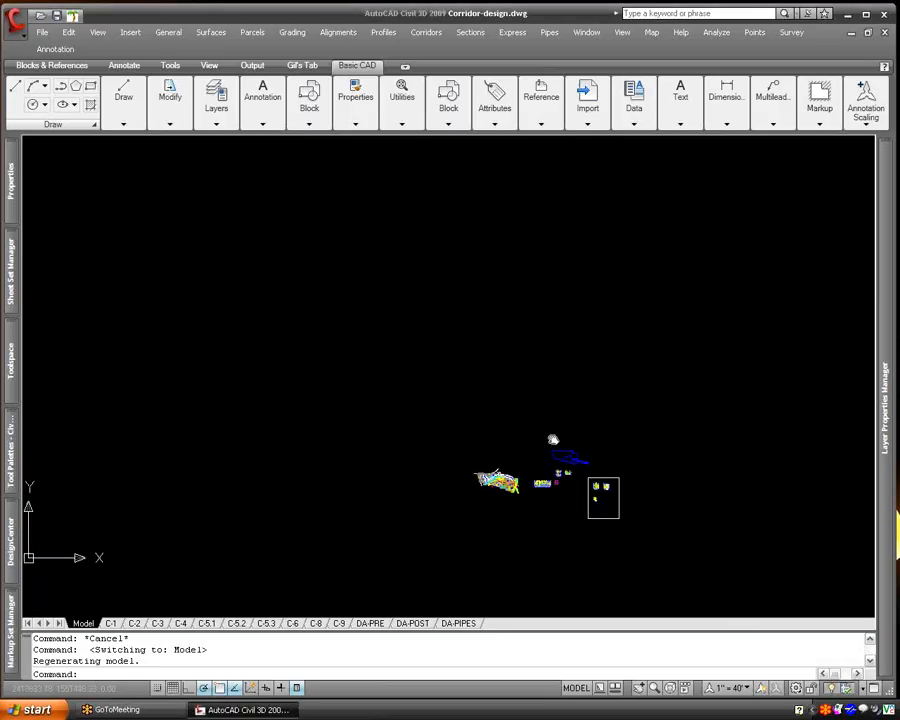
{"action": "scroll", "coordinate": [489, 459], "scroll_direction": "up", "scroll_amount": 10}
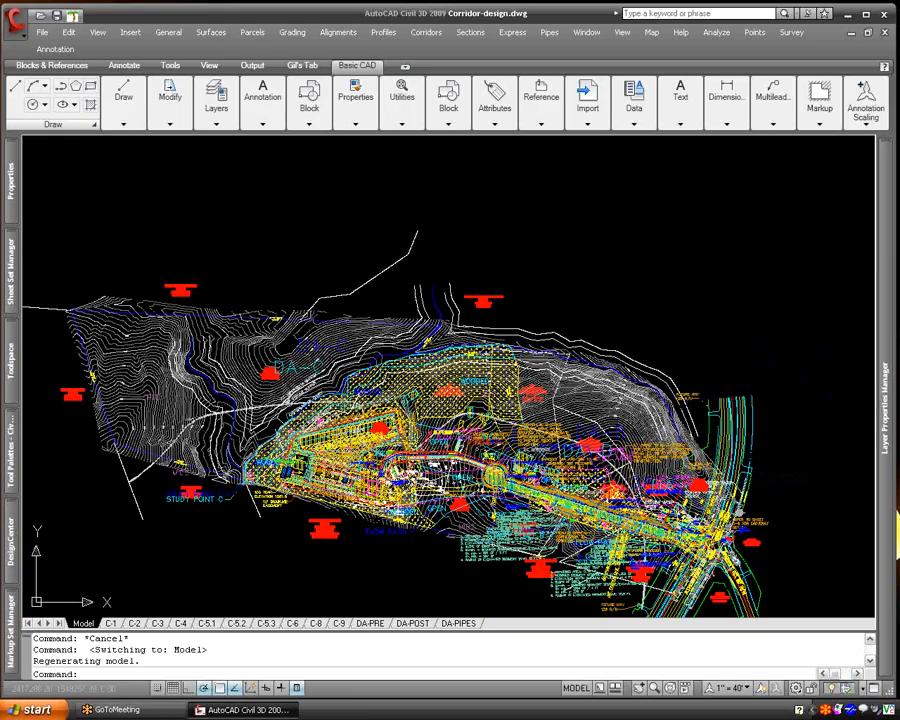
{"action": "scroll", "coordinate": [521, 507], "scroll_direction": "up", "scroll_amount": 5}
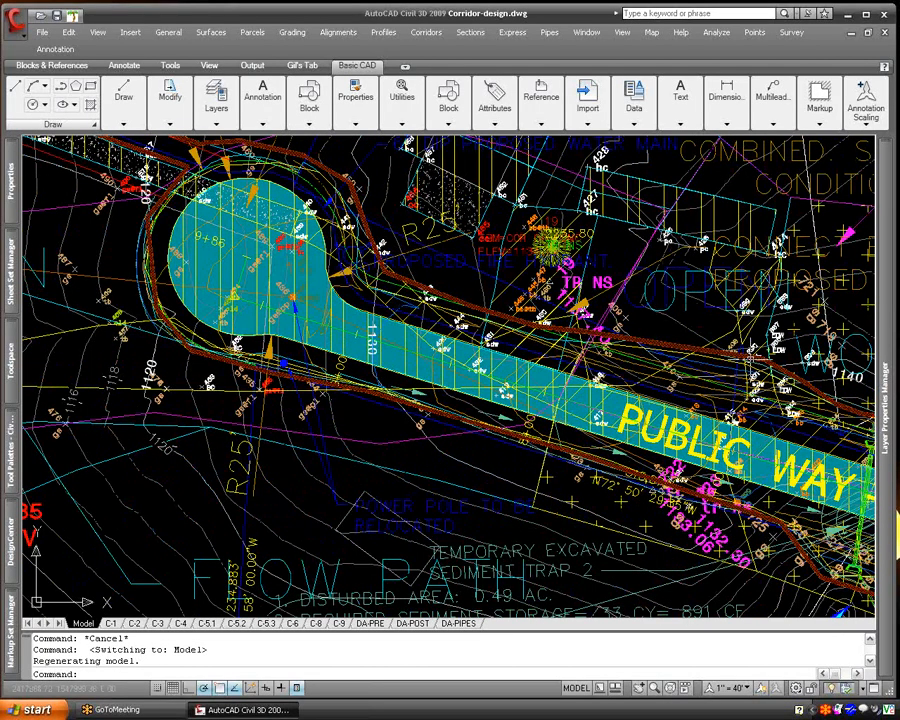
{"action": "mouse_move", "coordinate": [882, 362]}
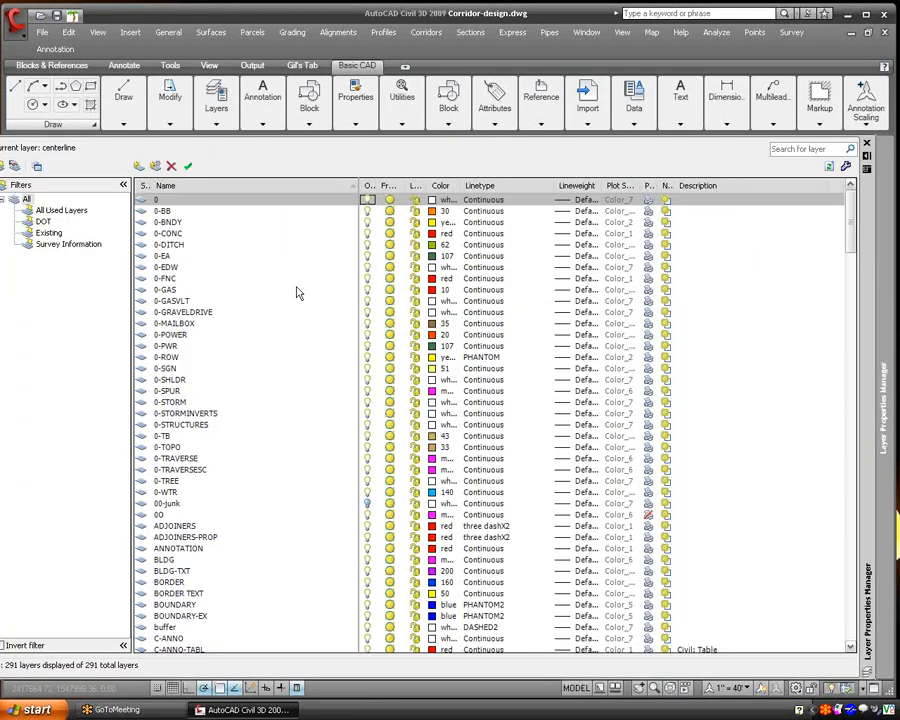
{"action": "left_click", "coordinate": [393, 188]}
{"action": "scroll", "coordinate": [350, 225], "scroll_direction": "up", "scroll_amount": 20}
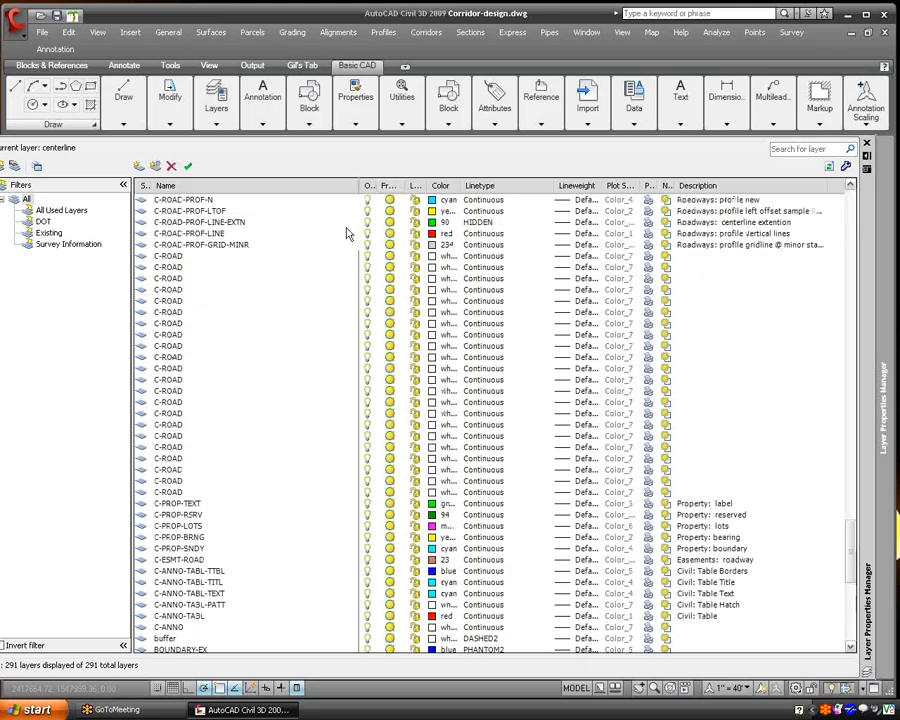
{"action": "scroll", "coordinate": [340, 240], "scroll_direction": "up", "scroll_amount": 20}
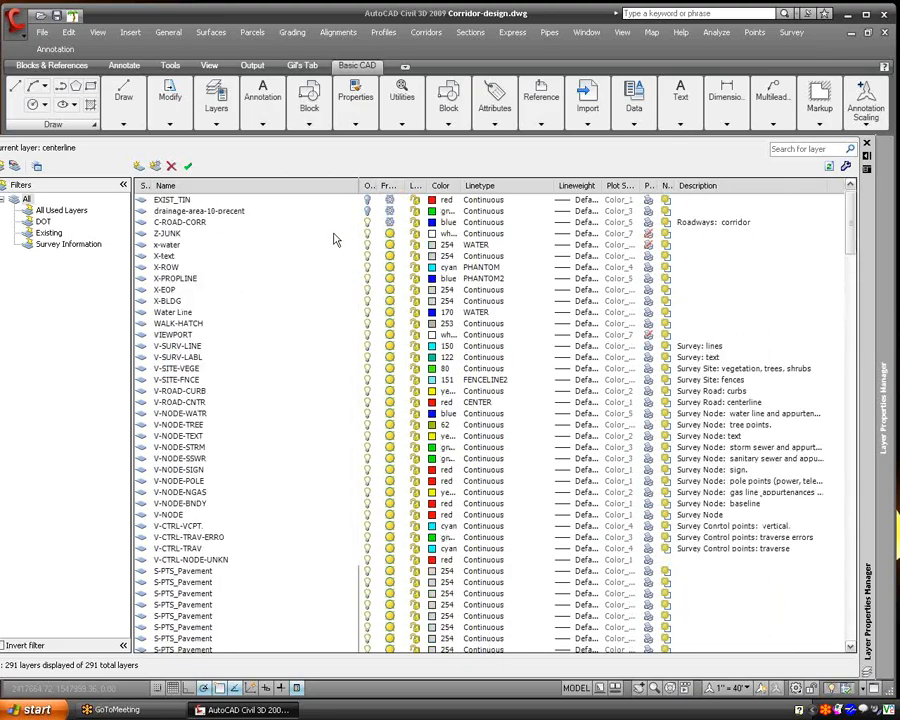
{"action": "left_click", "coordinate": [389, 233]}
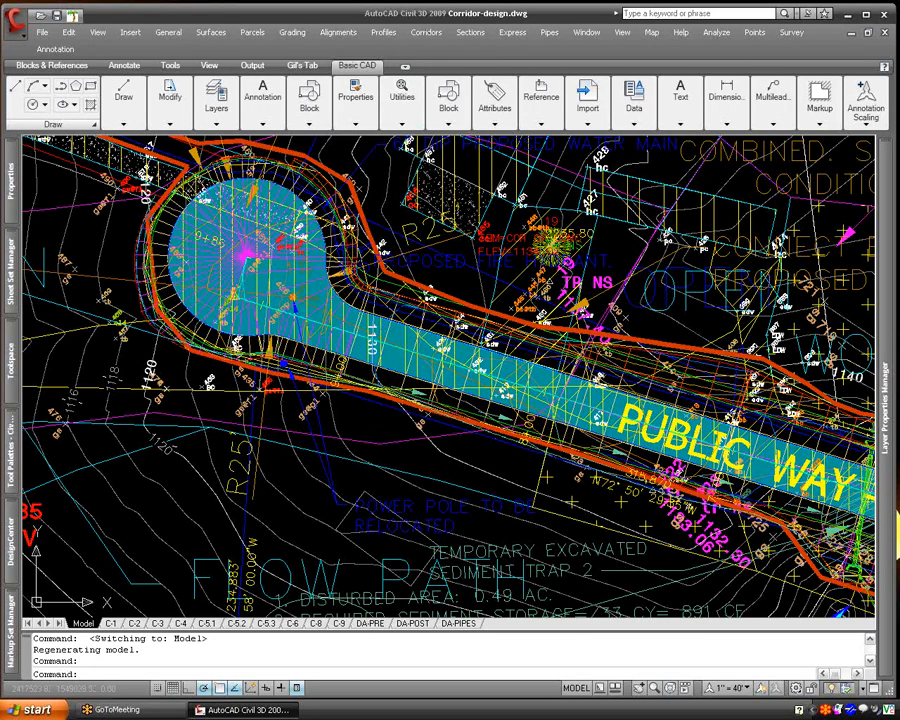
- Inspect the road corridor in the Object Viewer from several view directions, and close the viewer
{"action": "left_click", "coordinate": [403, 381]}
{"action": "right_click", "coordinate": [403, 383]}
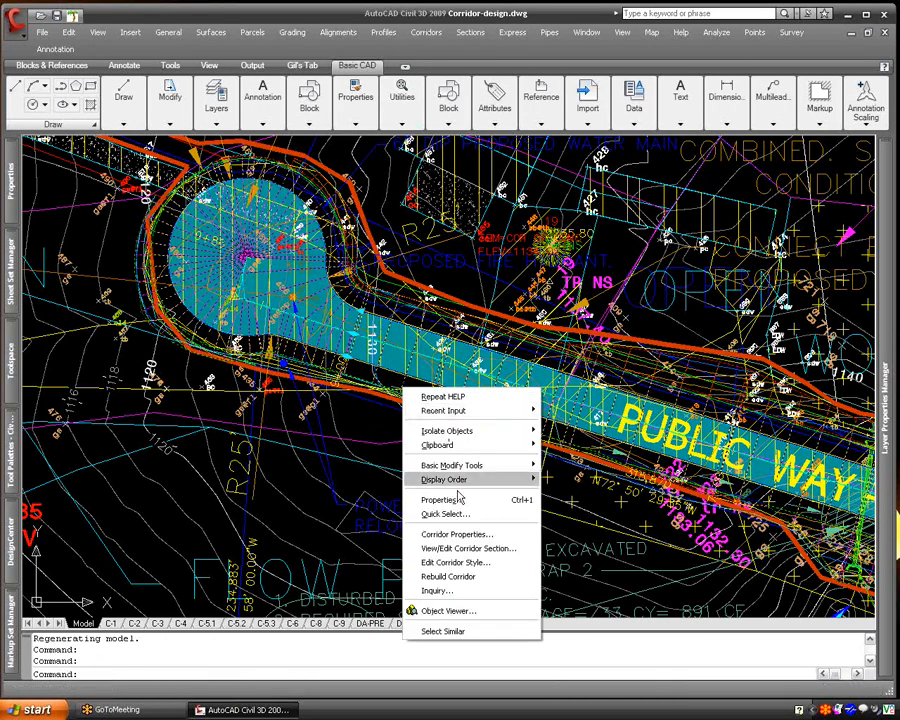
{"action": "left_click", "coordinate": [446, 607]}
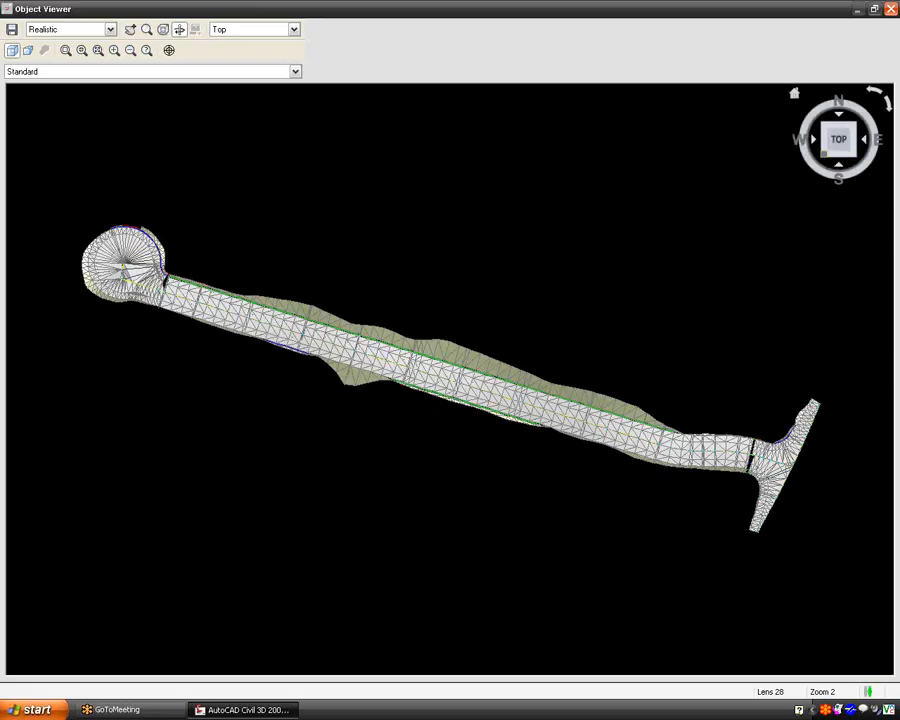
{"action": "left_click", "coordinate": [848, 155]}
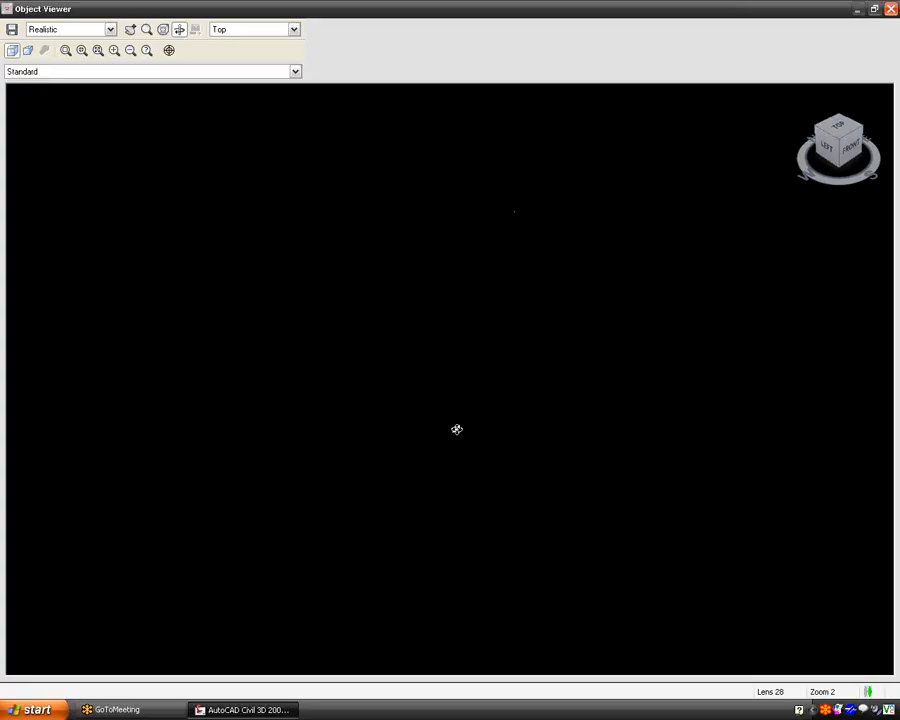
{"action": "left_click", "coordinate": [840, 128]}
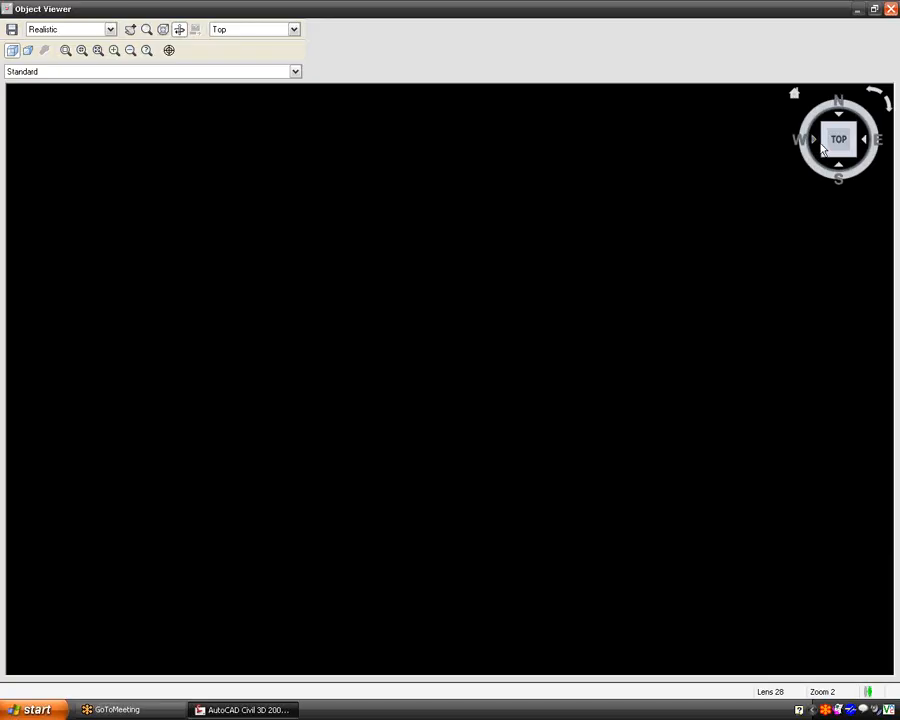
{"action": "left_click", "coordinate": [824, 139]}
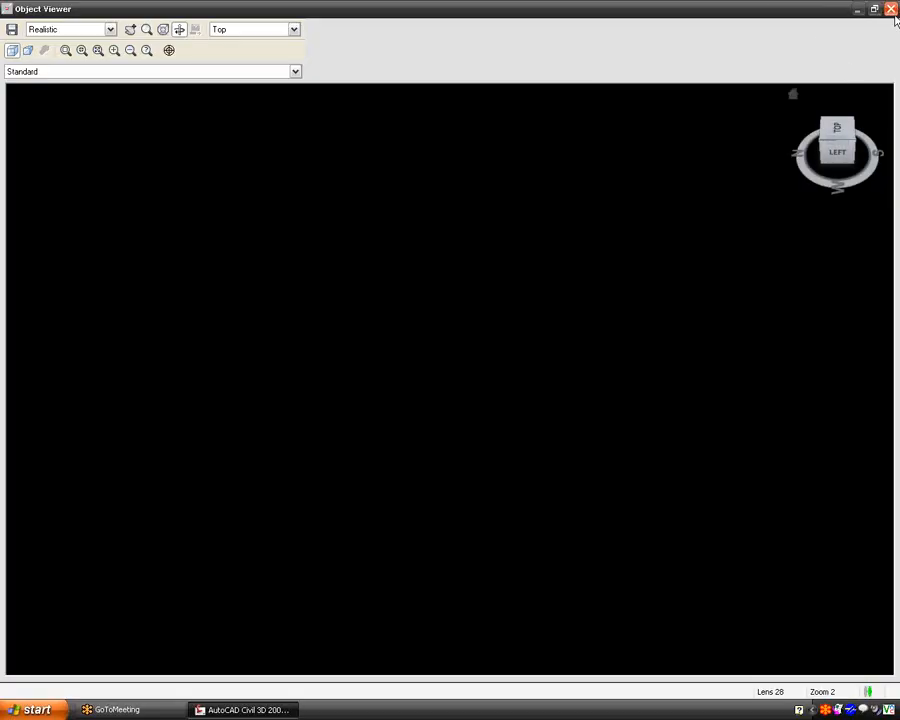
{"action": "left_click", "coordinate": [889, 9]}
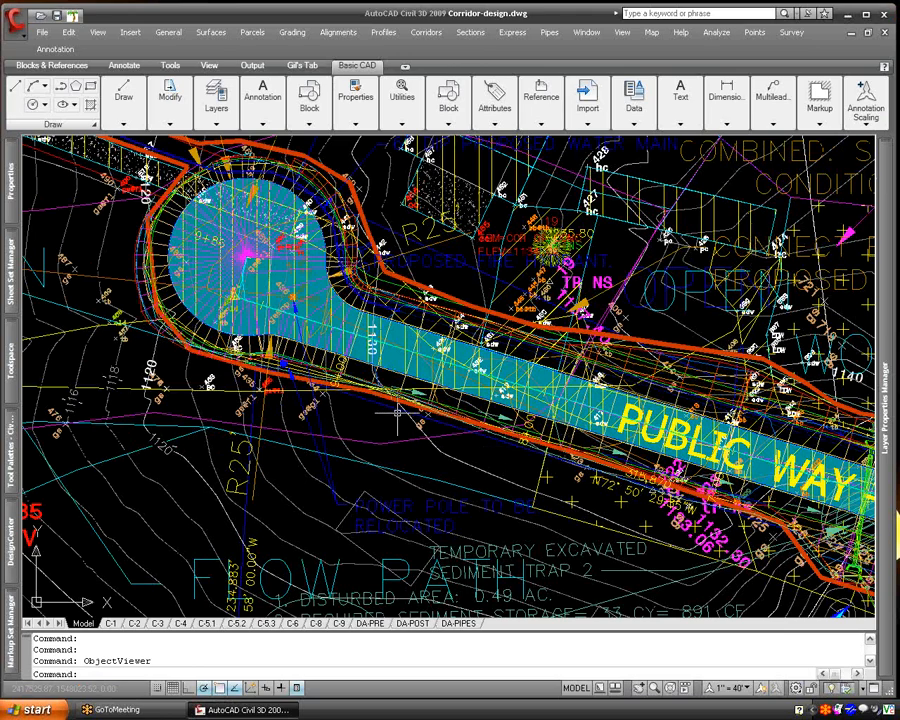
- Examine the existing and proposed grades along the road's profile view, from the first station to the end
{"action": "mouse_move", "coordinate": [399, 411]}
{"action": "mouse_move", "coordinate": [419, 467]}
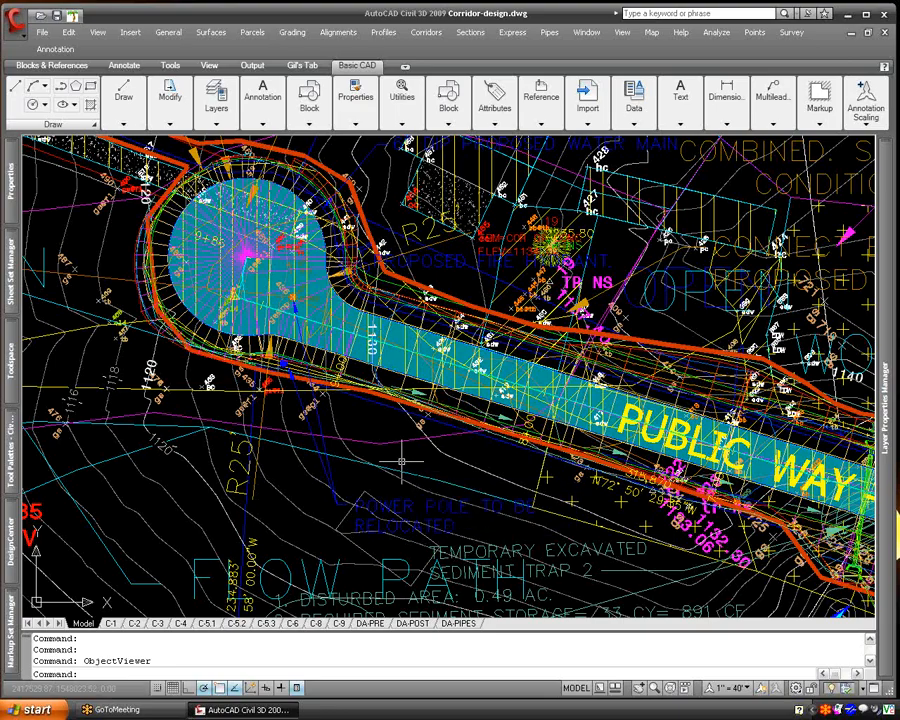
{"action": "mouse_move", "coordinate": [388, 438]}
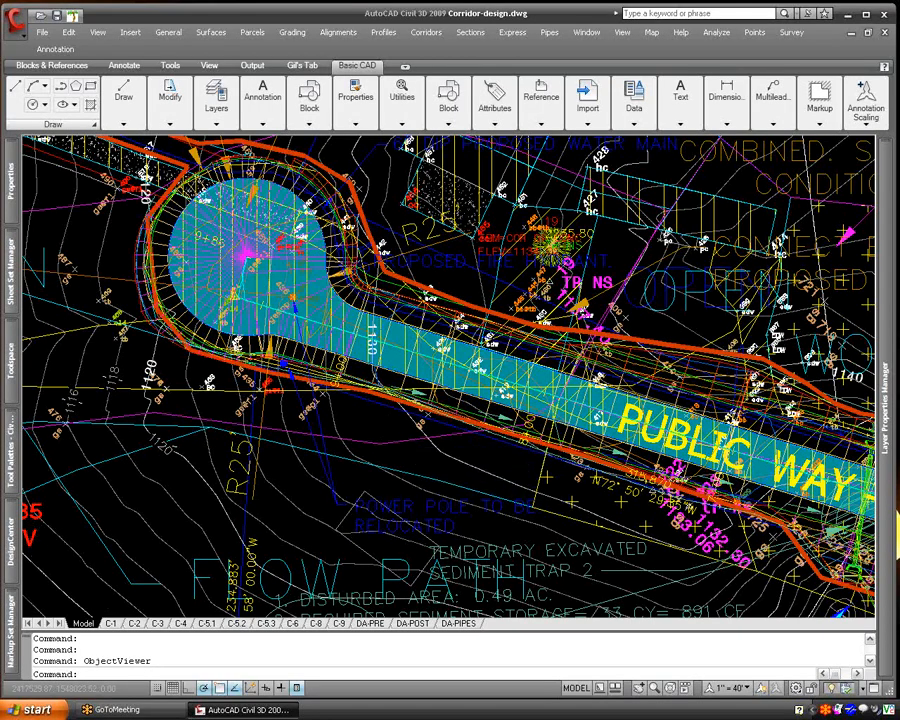
{"action": "scroll", "coordinate": [390, 435], "scroll_direction": "down", "scroll_amount": 3}
{"action": "scroll", "coordinate": [390, 435], "scroll_direction": "down", "scroll_amount": 6}
{"action": "middle_click_drag", "start_coordinate": [625, 470], "coordinate": [440, 469]}
{"action": "scroll", "coordinate": [517, 442], "scroll_direction": "up", "scroll_amount": 6}
{"action": "scroll", "coordinate": [375, 408], "scroll_direction": "up", "scroll_amount": 5}
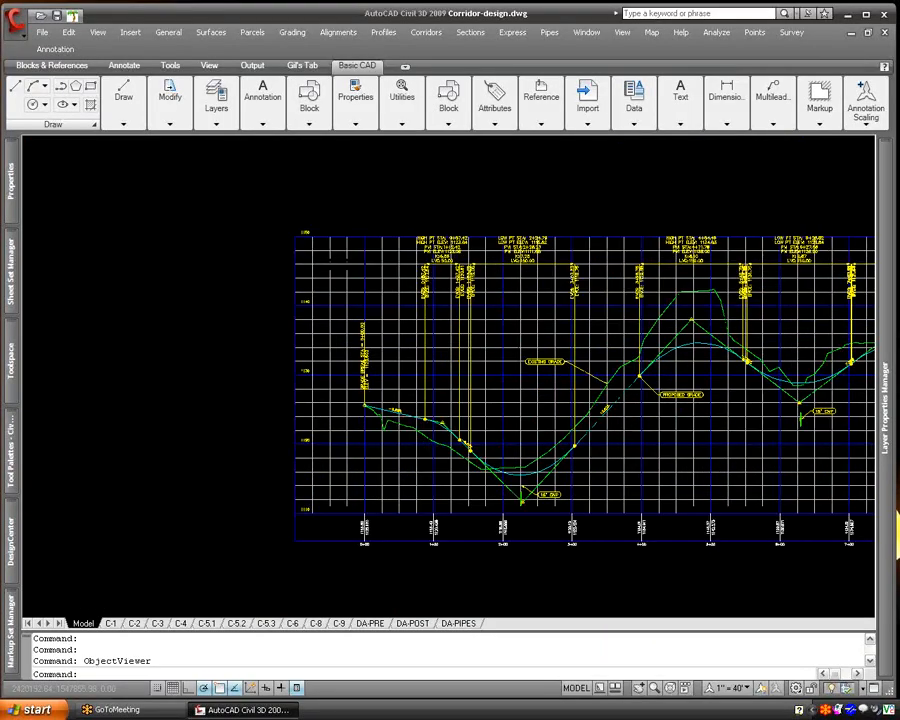
{"action": "middle_click_drag", "start_coordinate": [818, 490], "coordinate": [453, 563]}
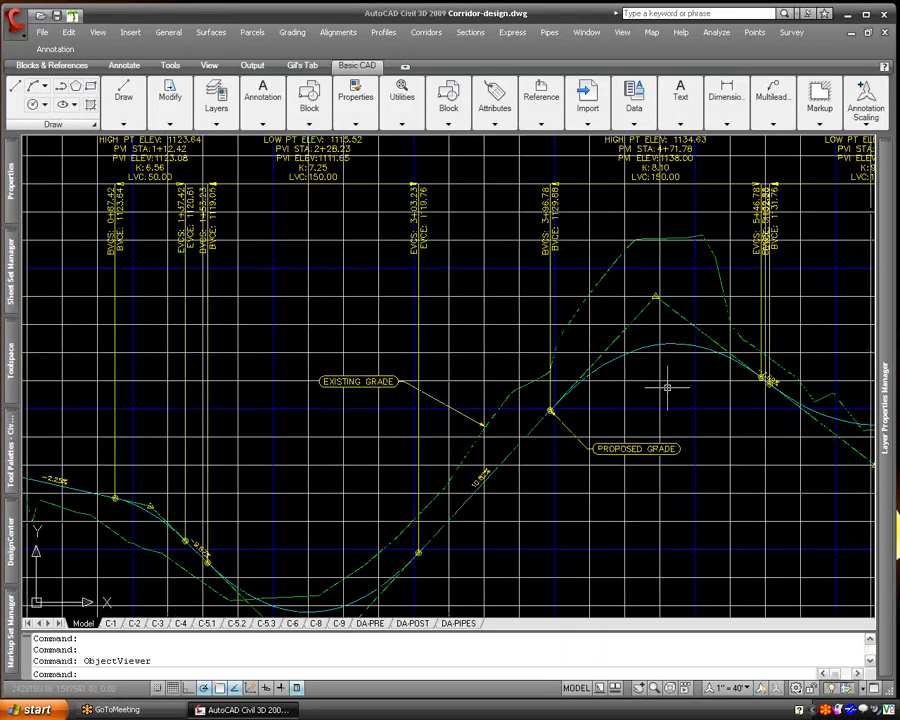
{"action": "middle_click_drag", "start_coordinate": [817, 427], "coordinate": [531, 436]}
{"action": "middle_click_drag", "start_coordinate": [812, 366], "coordinate": [438, 354]}
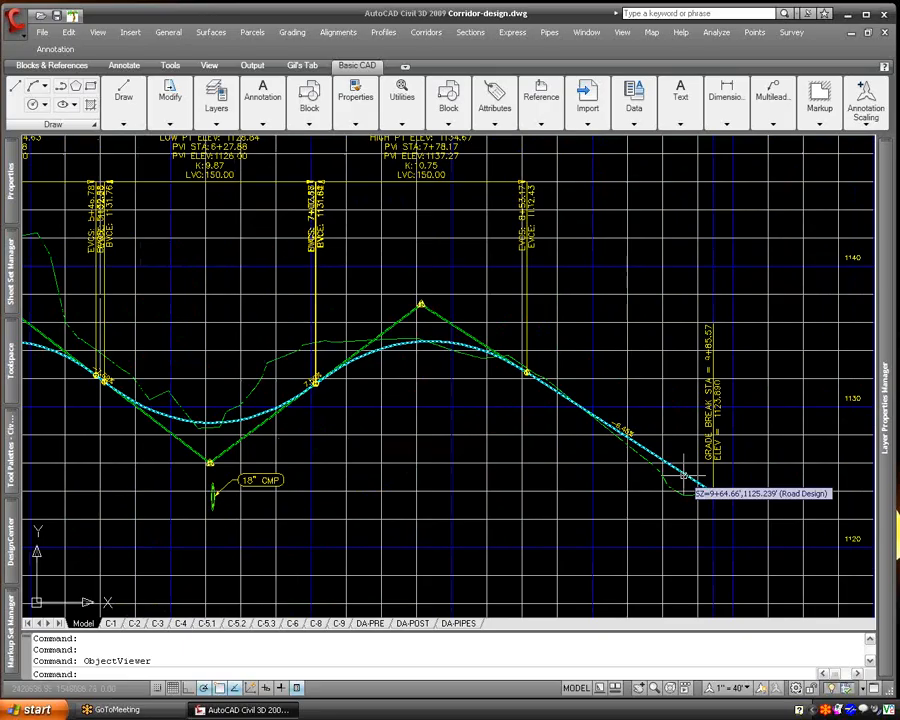
{"action": "scroll", "coordinate": [614, 426], "scroll_direction": "down", "scroll_amount": 8}
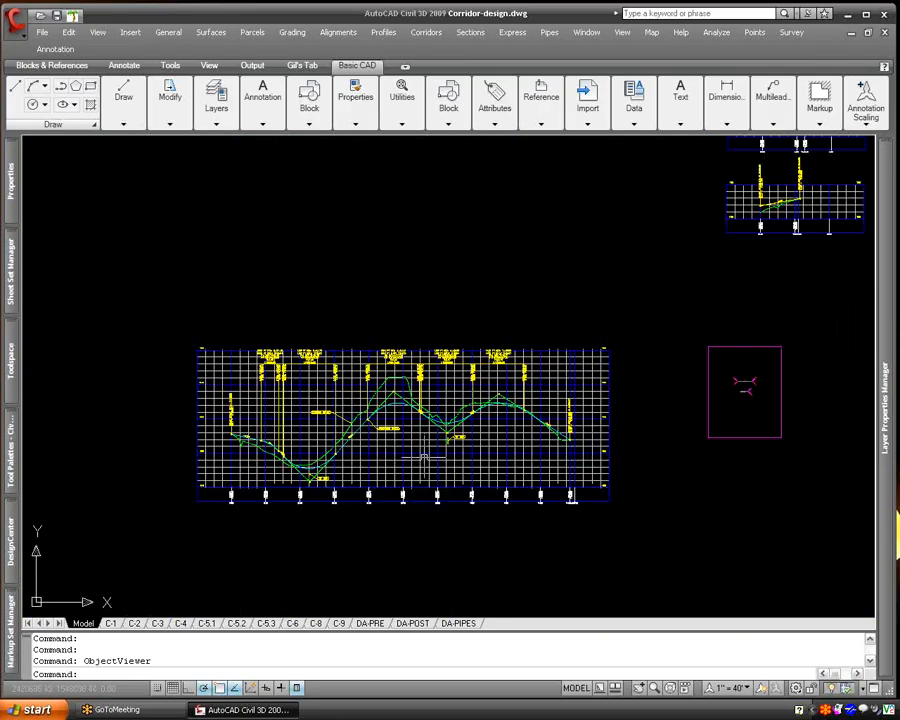
- Erase the road corridor from the plan around the cul-de-sac and public way
{"action": "middle_click_drag", "start_coordinate": [137, 410], "coordinate": [828, 388]}
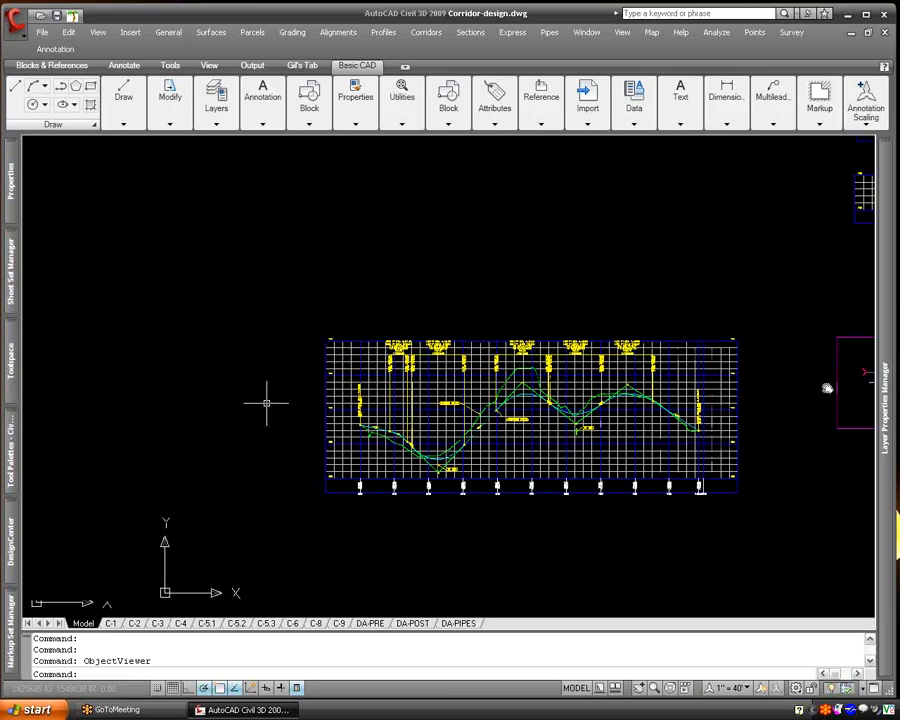
{"action": "middle_click_drag", "start_coordinate": [185, 420], "coordinate": [583, 434]}
{"action": "scroll", "coordinate": [270, 410], "scroll_direction": "up", "scroll_amount": 6}
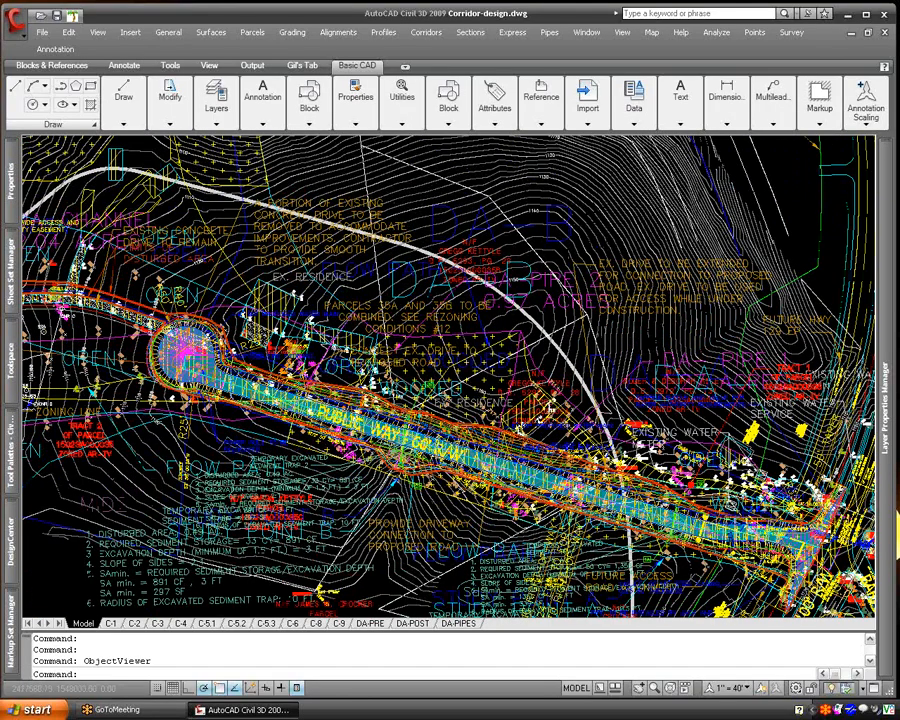
{"action": "scroll", "coordinate": [265, 400], "scroll_direction": "up", "scroll_amount": 4}
{"action": "type", "text": "e"}
{"action": "key", "text": "Return"}
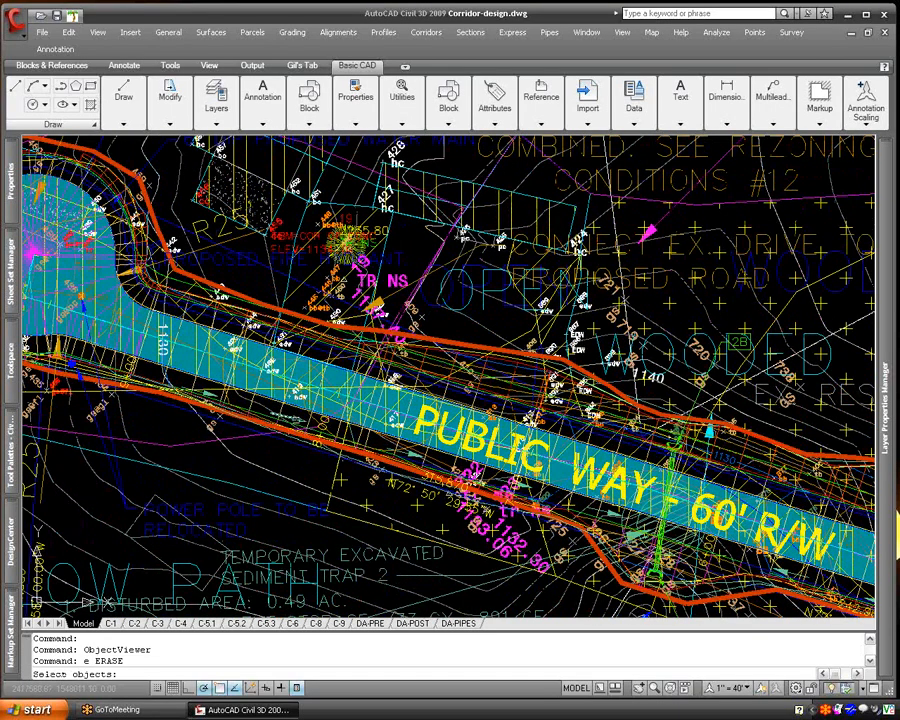
{"action": "left_click", "coordinate": [214, 293]}
{"action": "key", "text": "Return"}
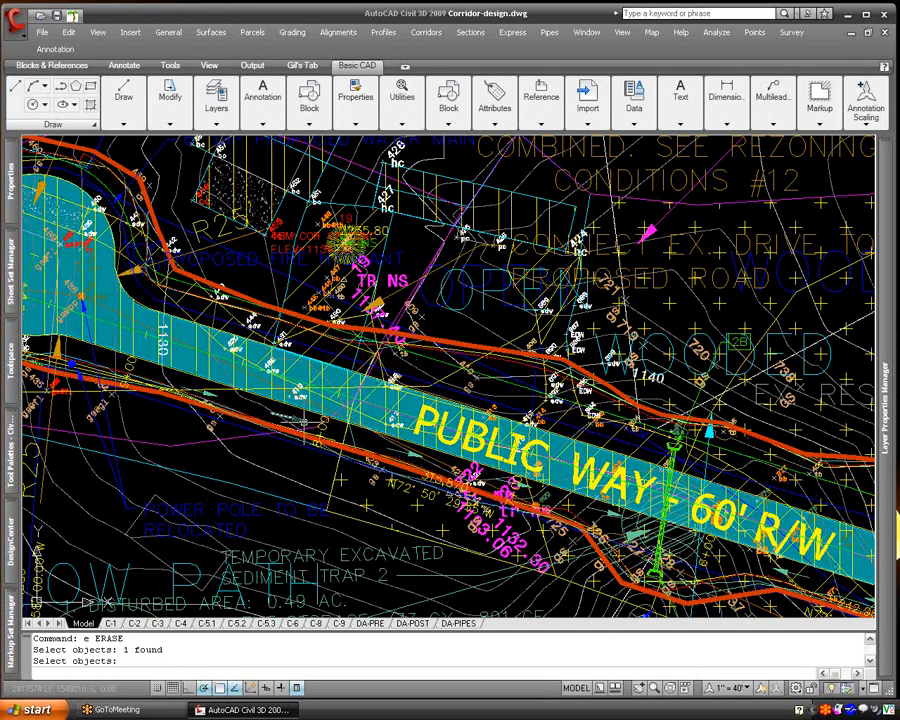
- Erase the proposed road design profile from the road's profile view, keeping the existing ground profile
{"action": "scroll", "coordinate": [298, 412], "scroll_direction": "down", "scroll_amount": 8}
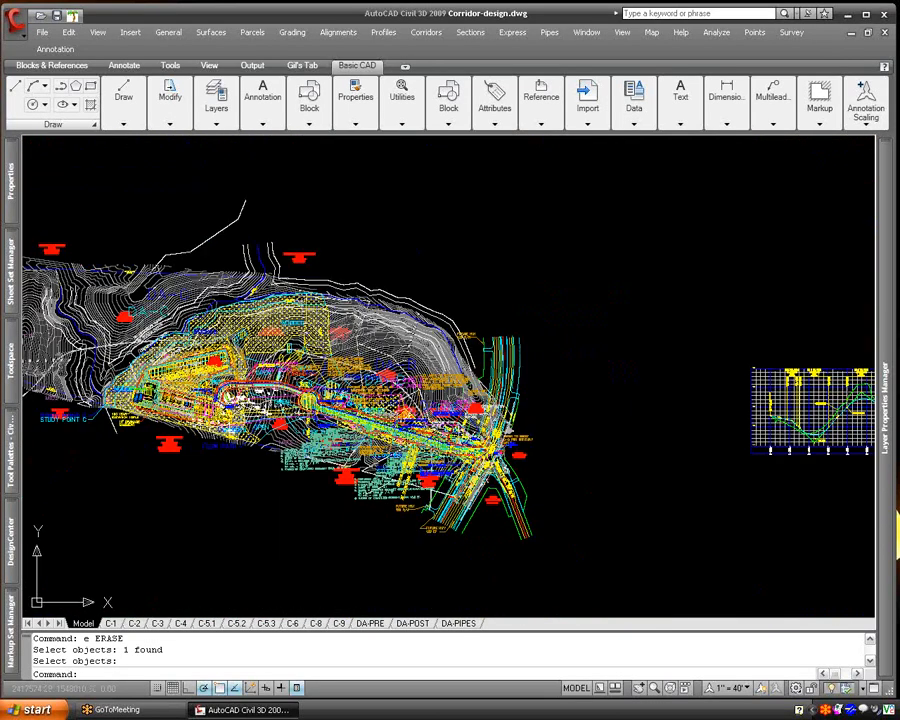
{"action": "middle_click_drag", "start_coordinate": [777, 438], "coordinate": [367, 442]}
{"action": "scroll", "coordinate": [367, 442], "scroll_direction": "up", "scroll_amount": 3}
{"action": "scroll", "coordinate": [364, 443], "scroll_direction": "up", "scroll_amount": 3}
{"action": "type", "text": "e"}
{"action": "key", "text": "Return"}
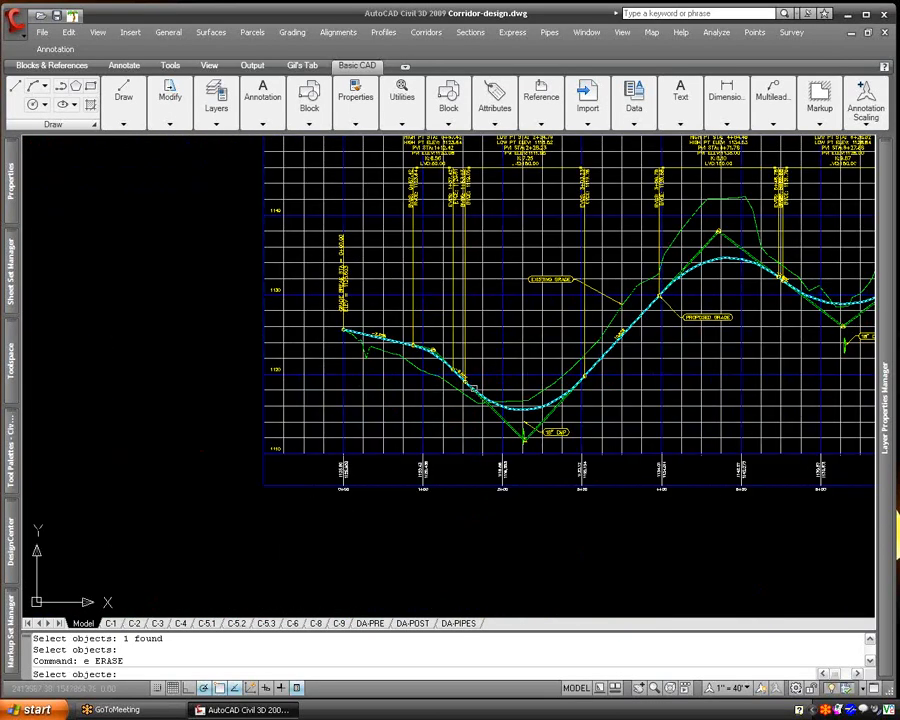
{"action": "left_click", "coordinate": [474, 390]}
{"action": "key", "text": "Return"}
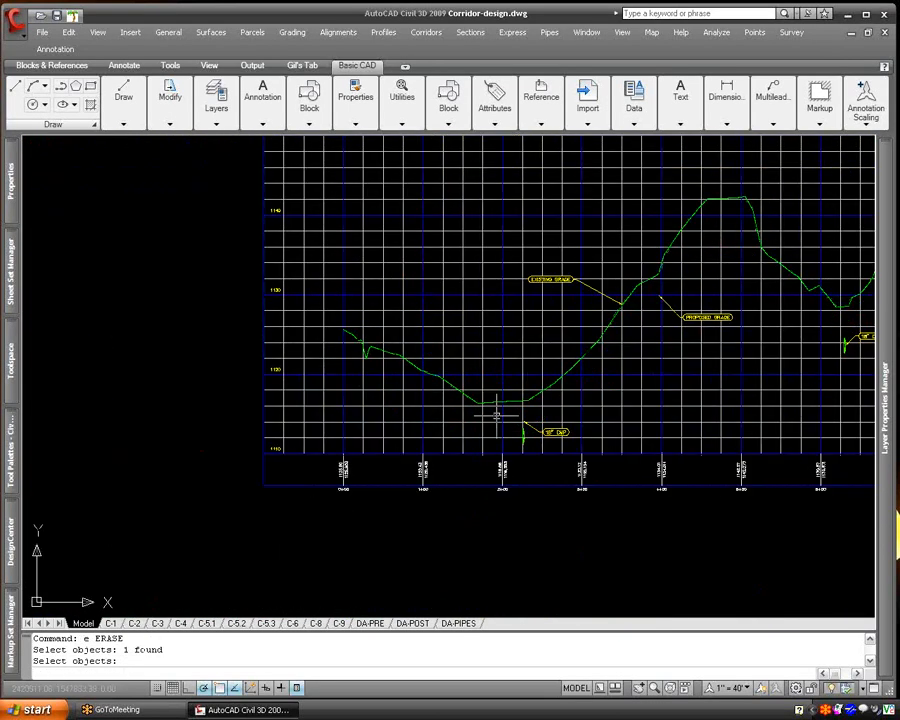
- Start creating a profile by layout in the road's profile view
{"action": "scroll", "coordinate": [484, 416], "scroll_direction": "down", "scroll_amount": 4}
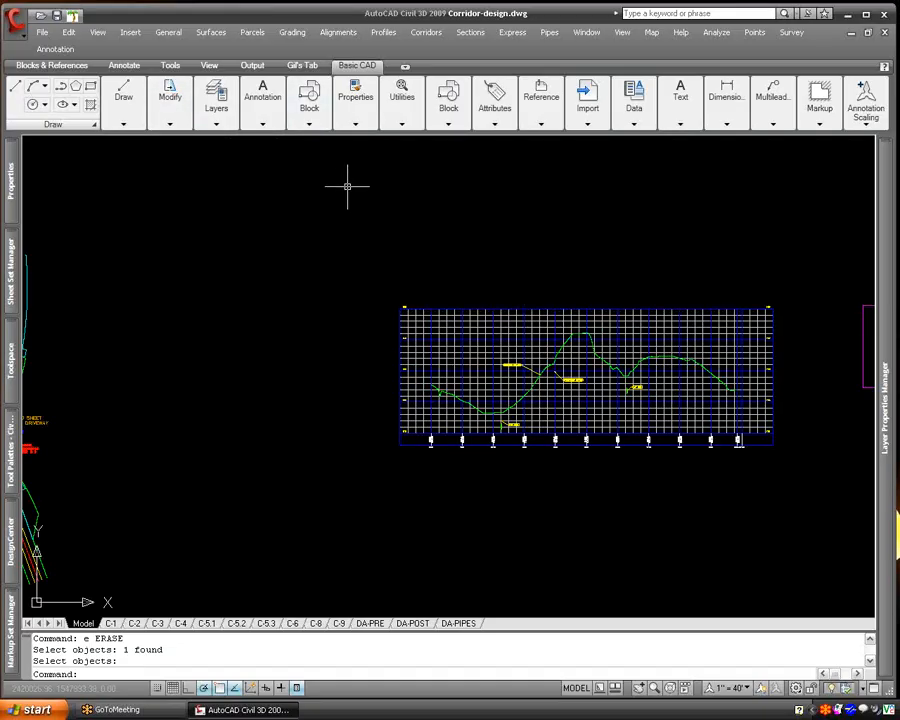
{"action": "left_click", "coordinate": [390, 35]}
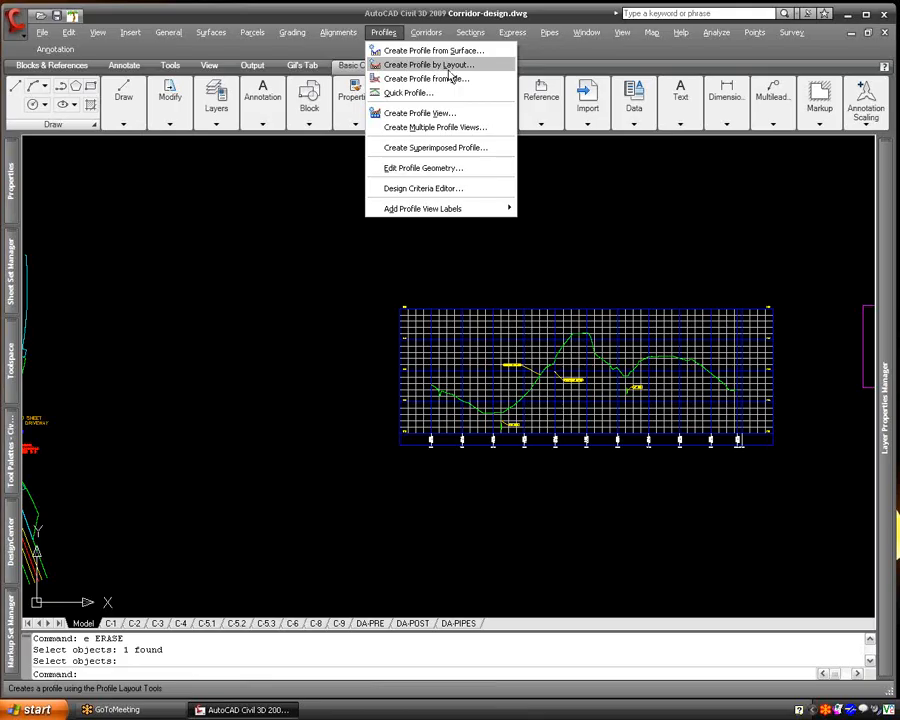
{"action": "left_click", "coordinate": [450, 68]}
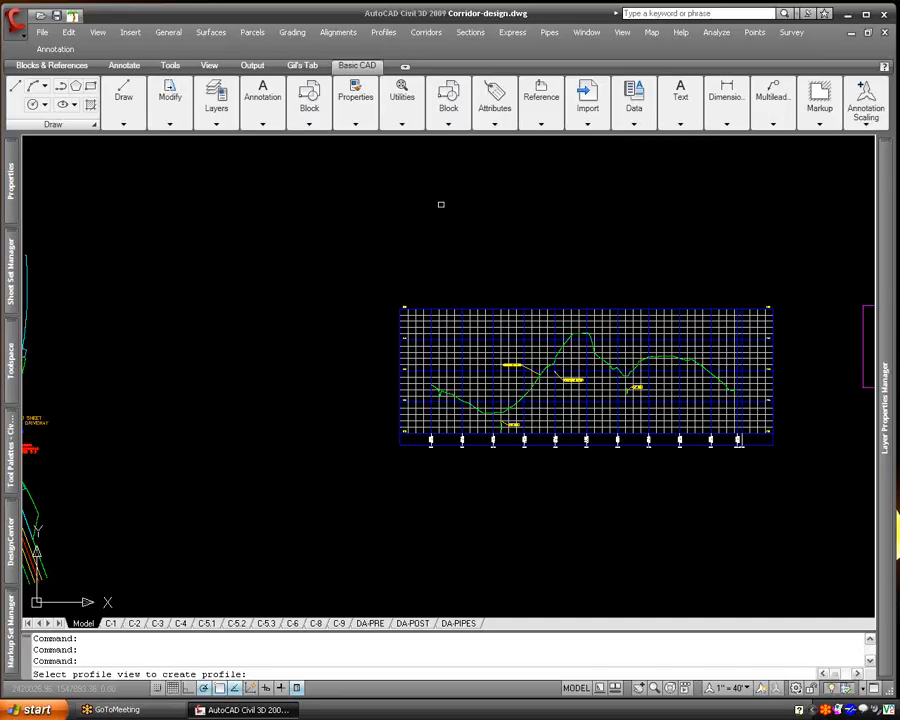
{"action": "left_click", "coordinate": [510, 328]}
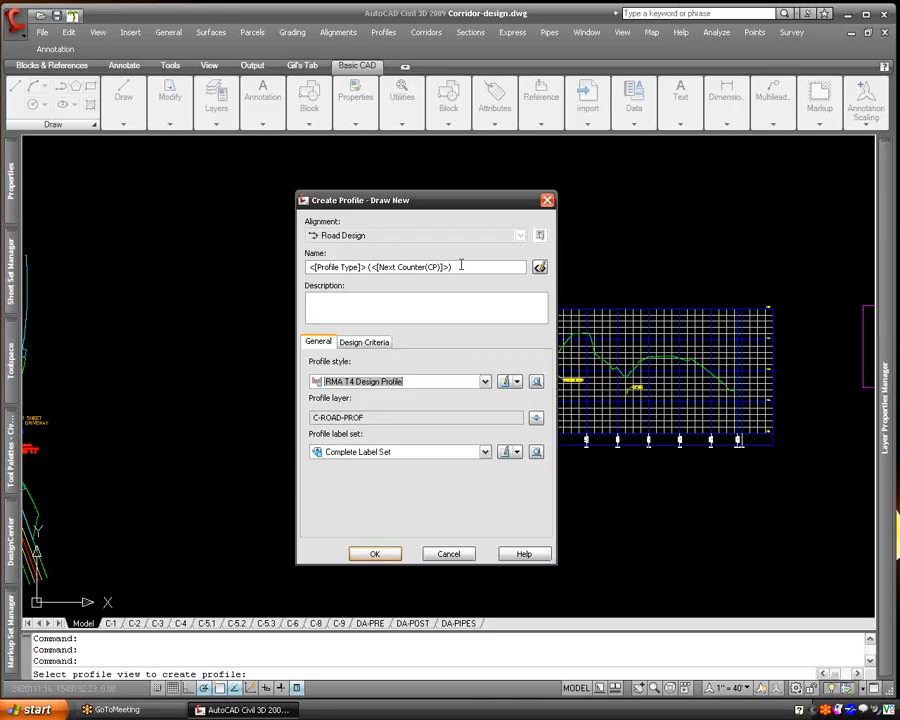
- Name the new profile Road 10.07.08 and enter 10.07.08 as its description
{"action": "left_click_drag", "start_coordinate": [461, 265], "coordinate": [247, 256]}
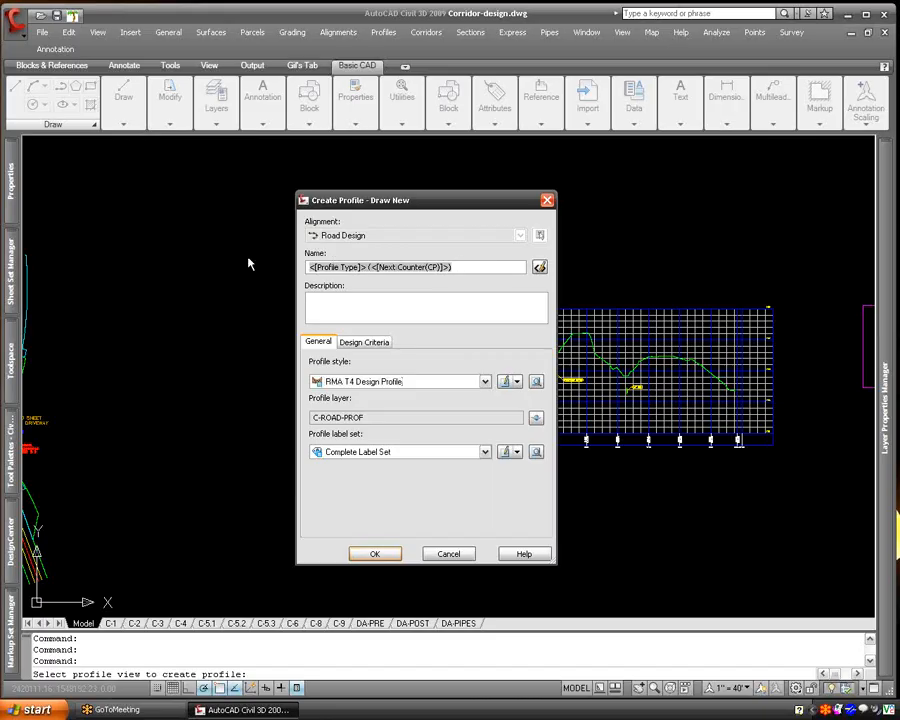
{"action": "type", "text": "Road 0"}
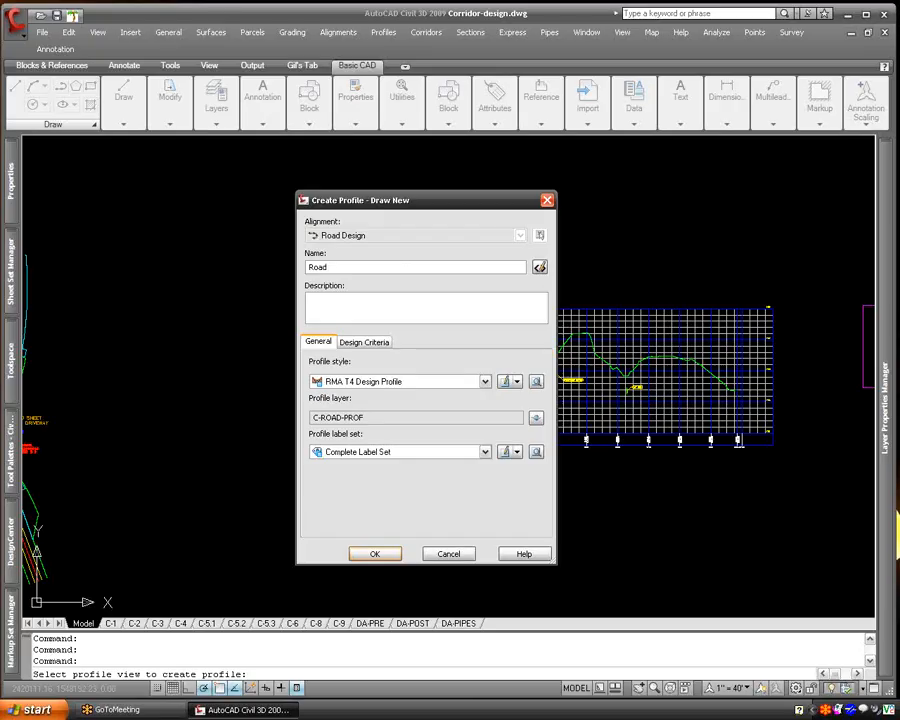
{"action": "key", "text": "BackSpace"}
{"action": "type", "text": "10.07.08"}
{"action": "left_click", "coordinate": [327, 308]}
{"action": "type", "text": "10.07.08."}
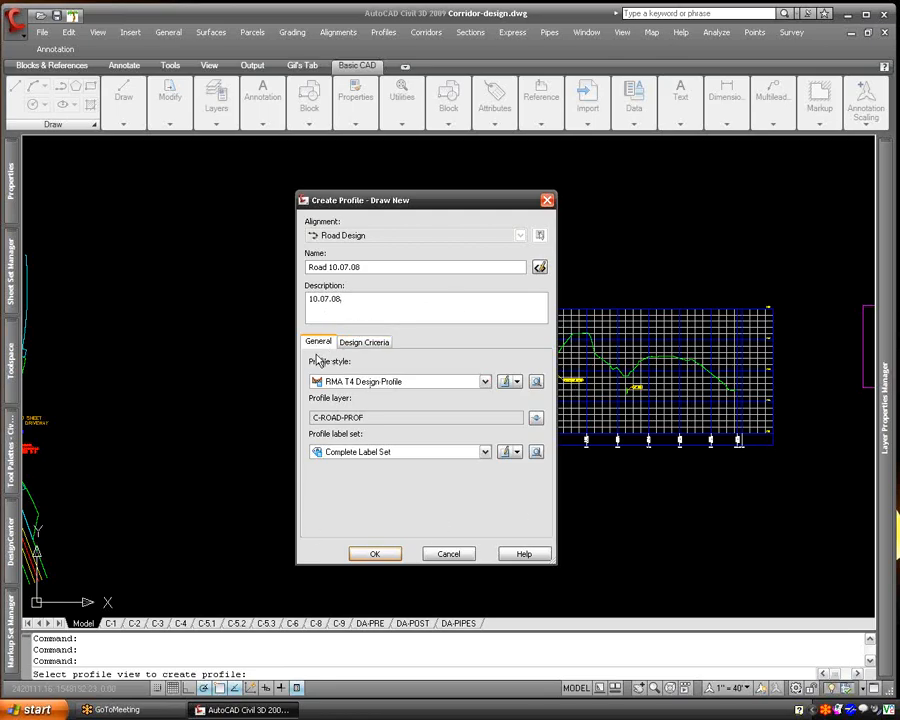
- Assign the RMA T4 Design Profile style and the Complete Label Set to the new profile
{"action": "left_click", "coordinate": [401, 389]}
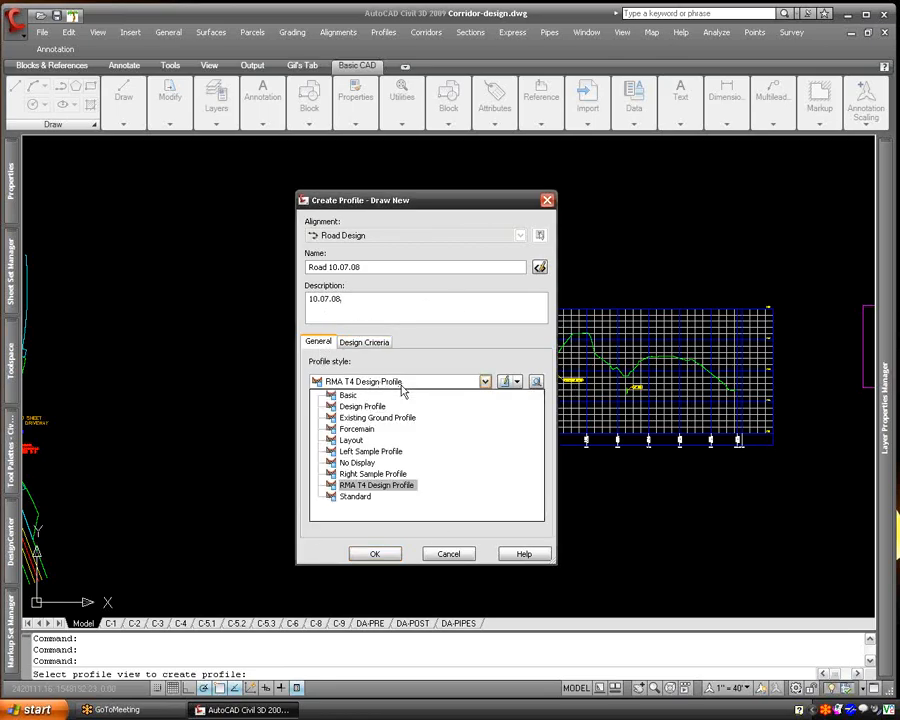
{"action": "left_click", "coordinate": [402, 384]}
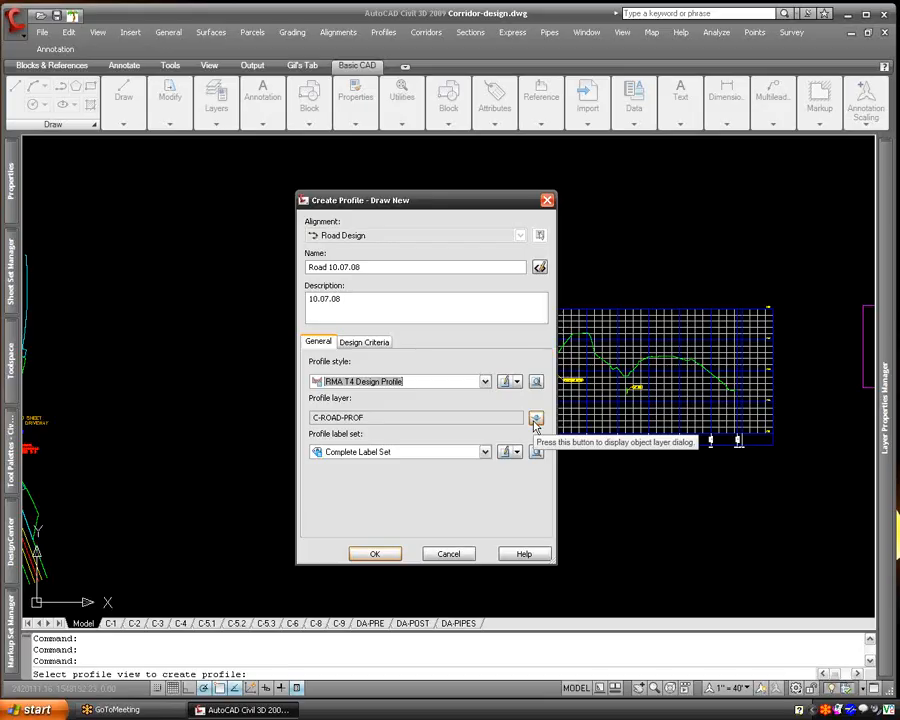
{"action": "left_click", "coordinate": [453, 453]}
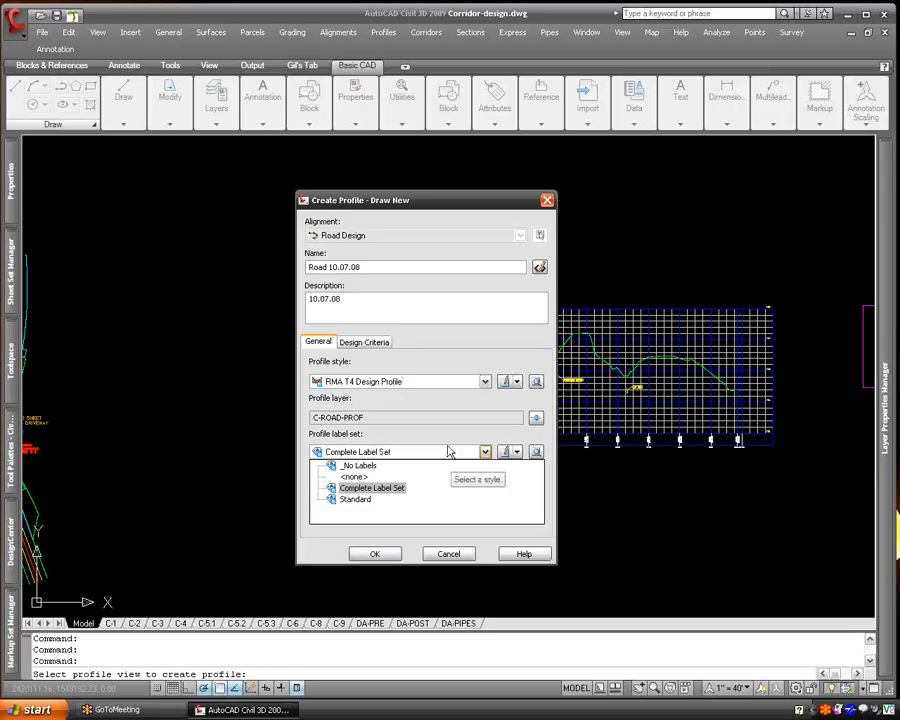
{"action": "left_click", "coordinate": [448, 488]}
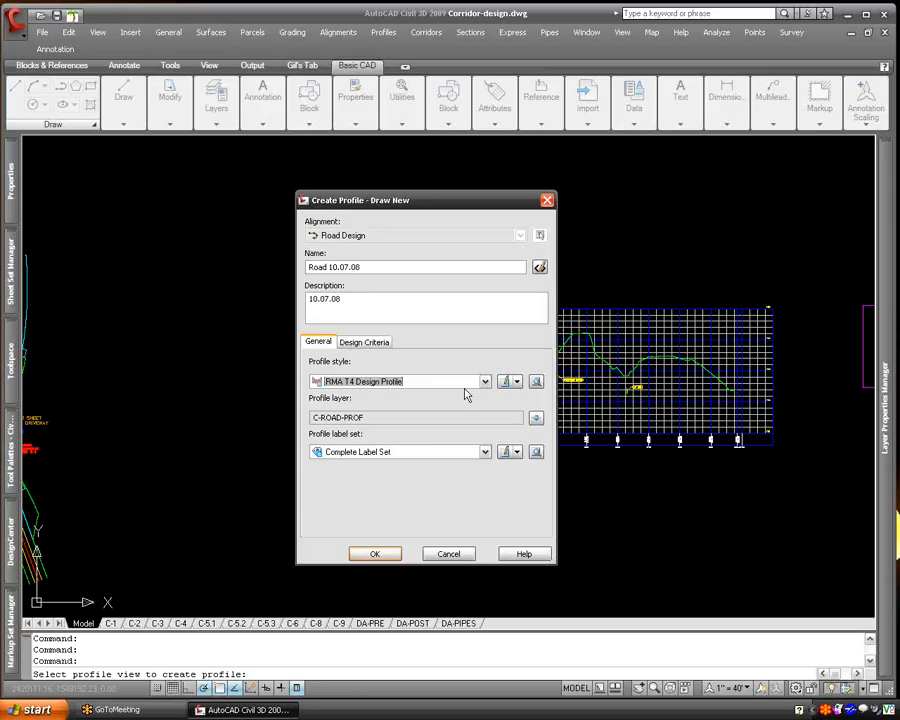
- Review the criteria-based design options, leave criteria-based design off, and create the Road 10.07.08 profile
{"action": "left_click", "coordinate": [382, 347]}
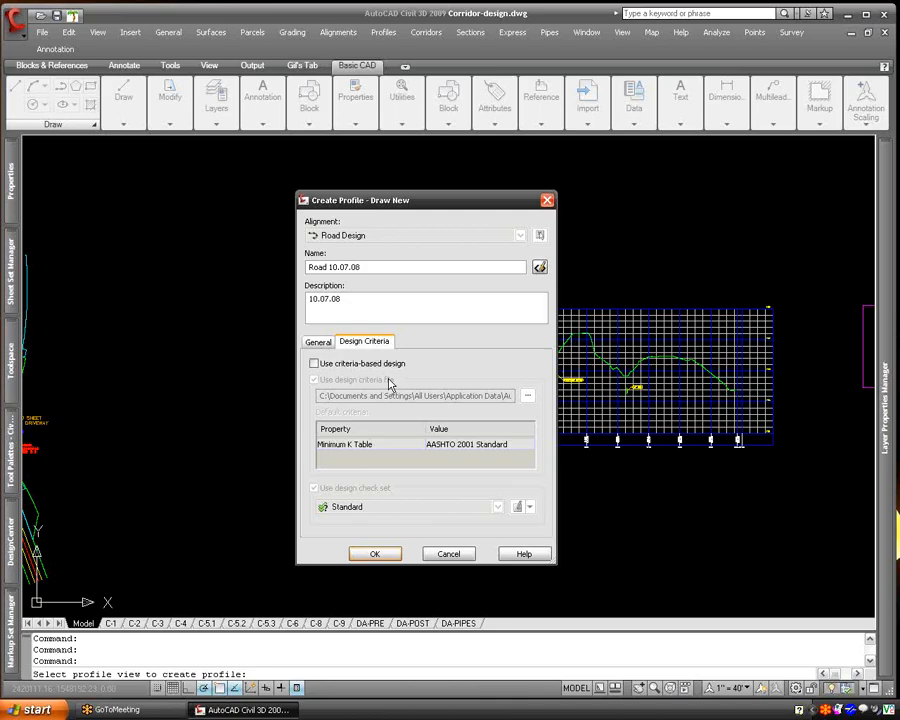
{"action": "left_click", "coordinate": [372, 365]}
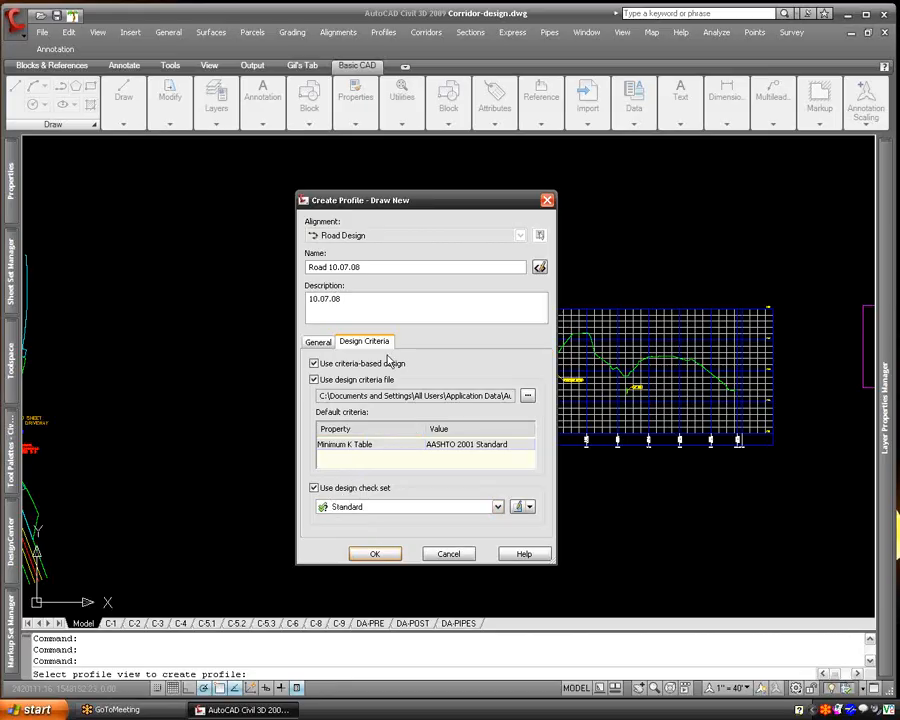
{"action": "left_click", "coordinate": [345, 363]}
{"action": "left_click", "coordinate": [318, 342]}
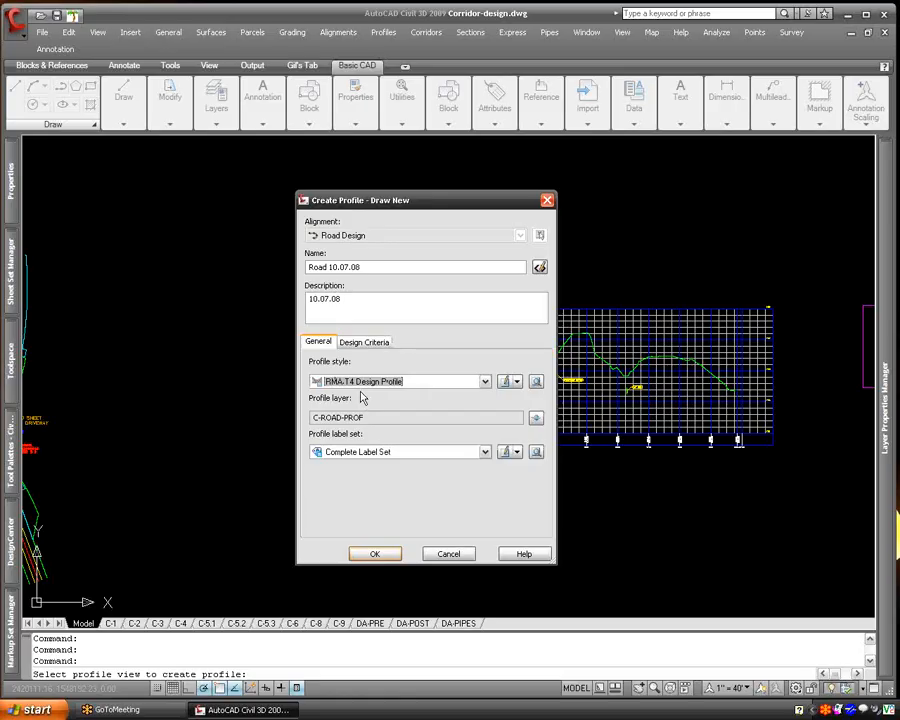
{"action": "left_click", "coordinate": [362, 342]}
{"action": "left_click", "coordinate": [325, 343]}
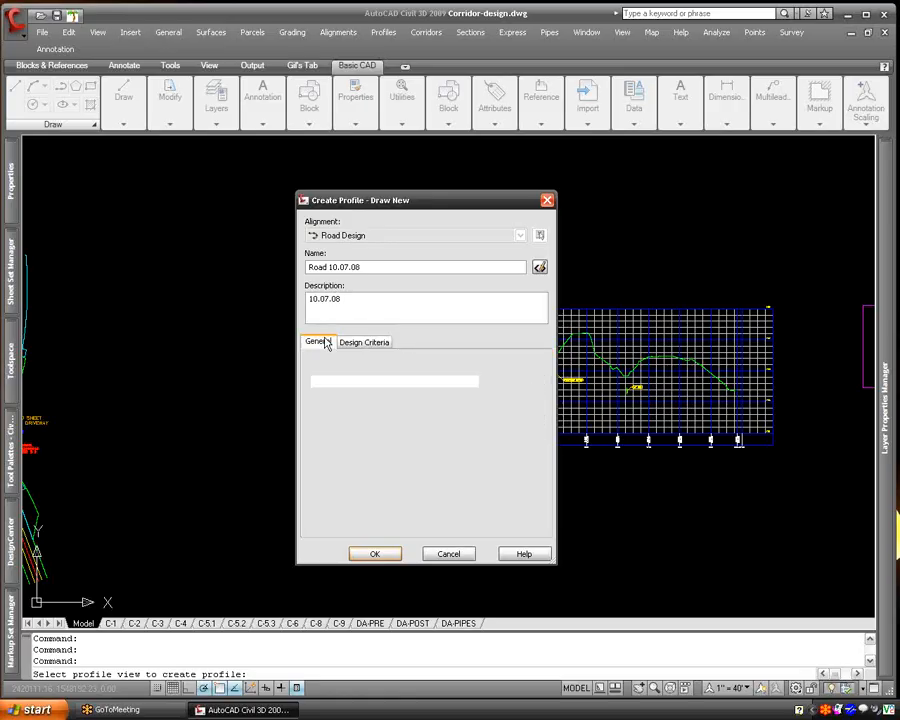
{"action": "left_click", "coordinate": [380, 560]}
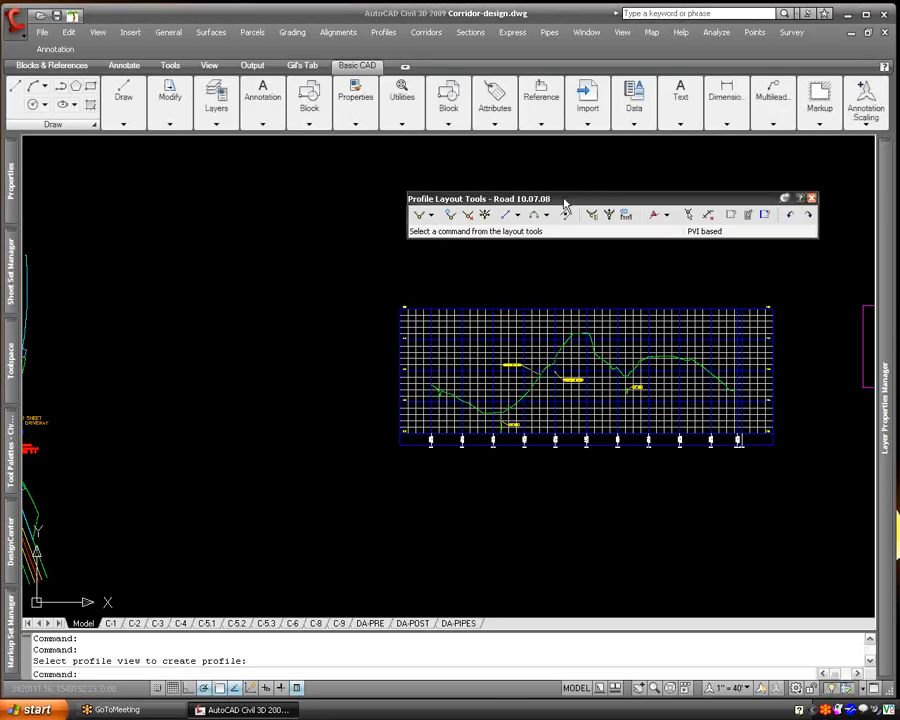
- Open the vertical curve settings for the profile layout and define crest curves by length after trying K value
{"action": "left_click_drag", "start_coordinate": [568, 199], "coordinate": [432, 201]}
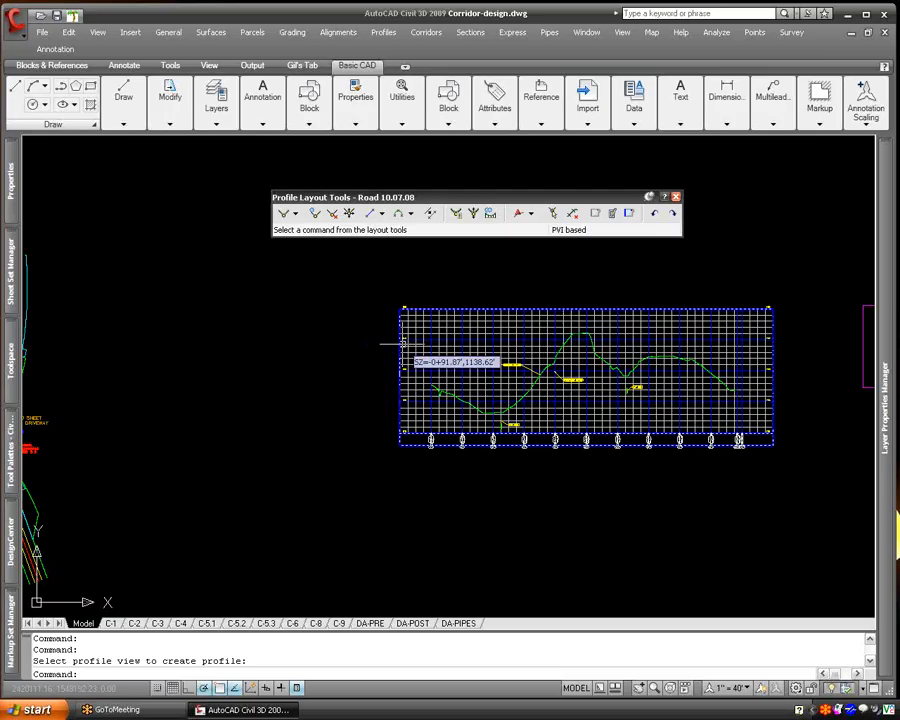
{"action": "left_click", "coordinate": [296, 214]}
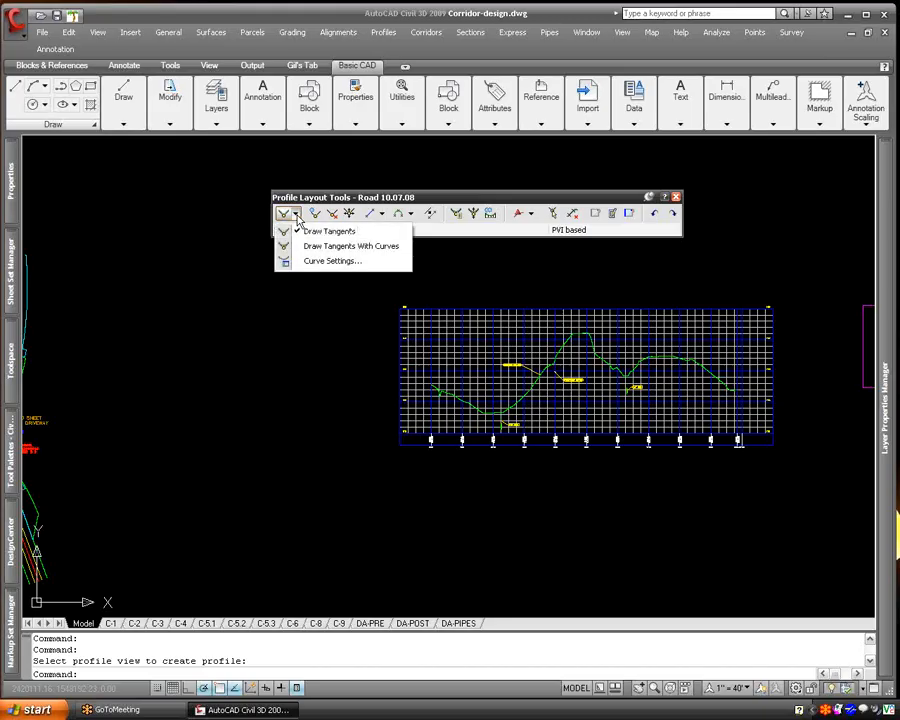
{"action": "left_click", "coordinate": [333, 263]}
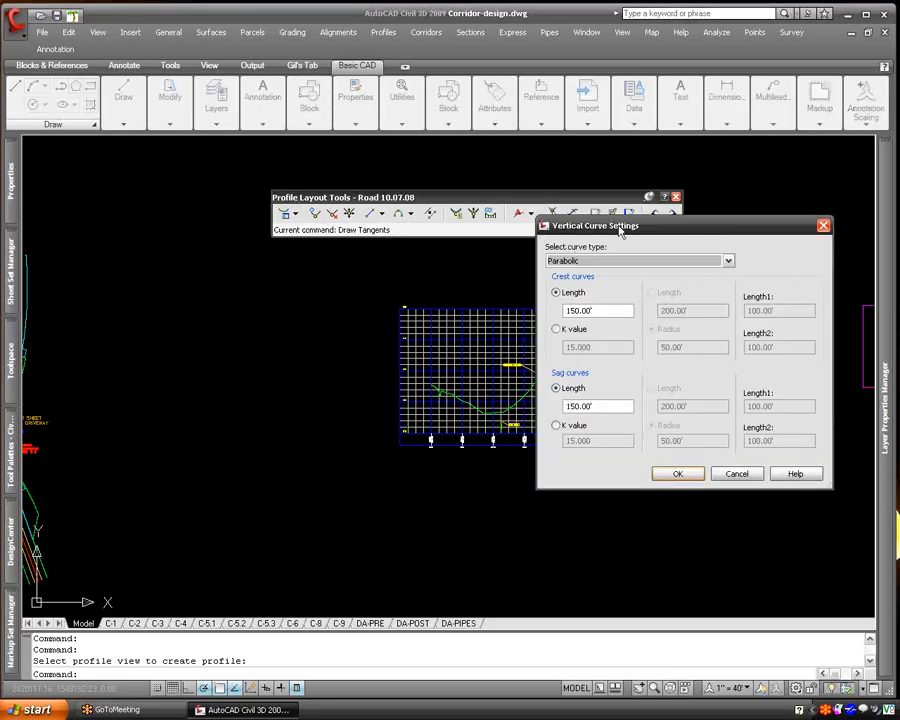
{"action": "left_click_drag", "start_coordinate": [597, 227], "coordinate": [216, 260]}
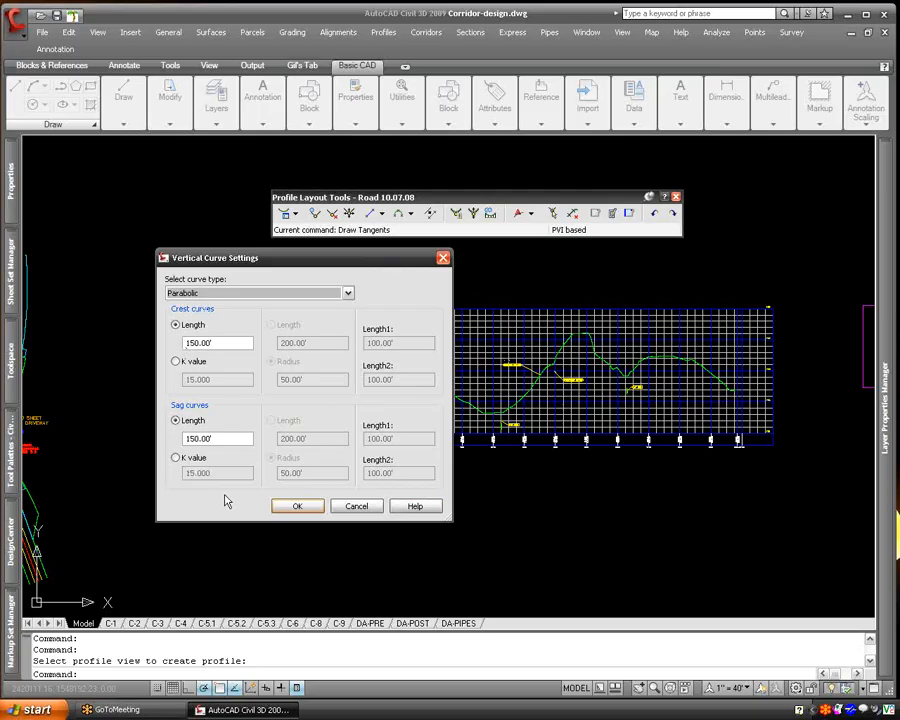
{"action": "left_click", "coordinate": [176, 361]}
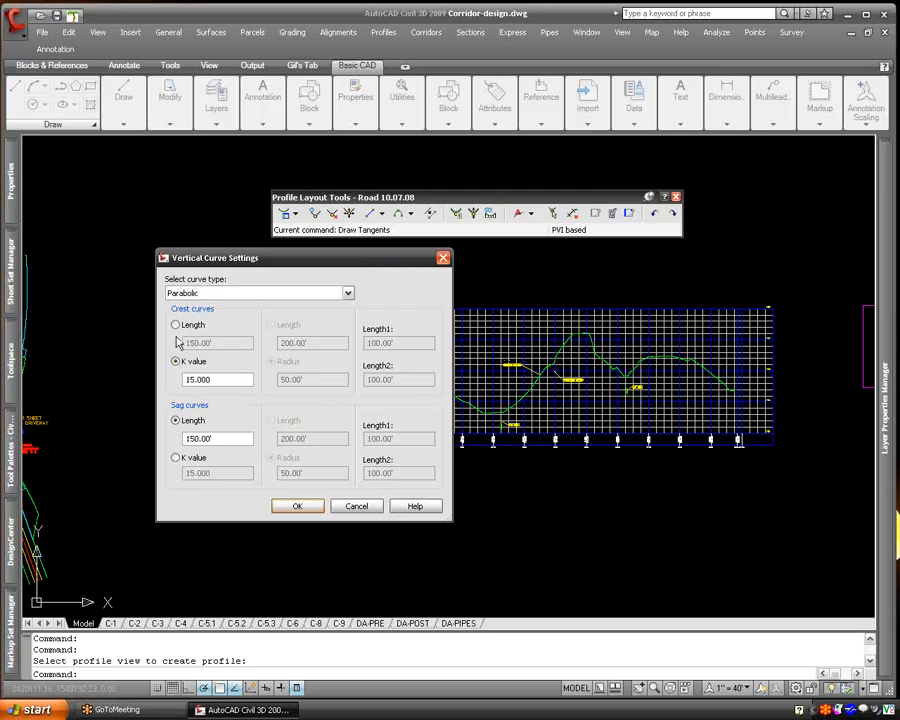
{"action": "left_click", "coordinate": [176, 325]}
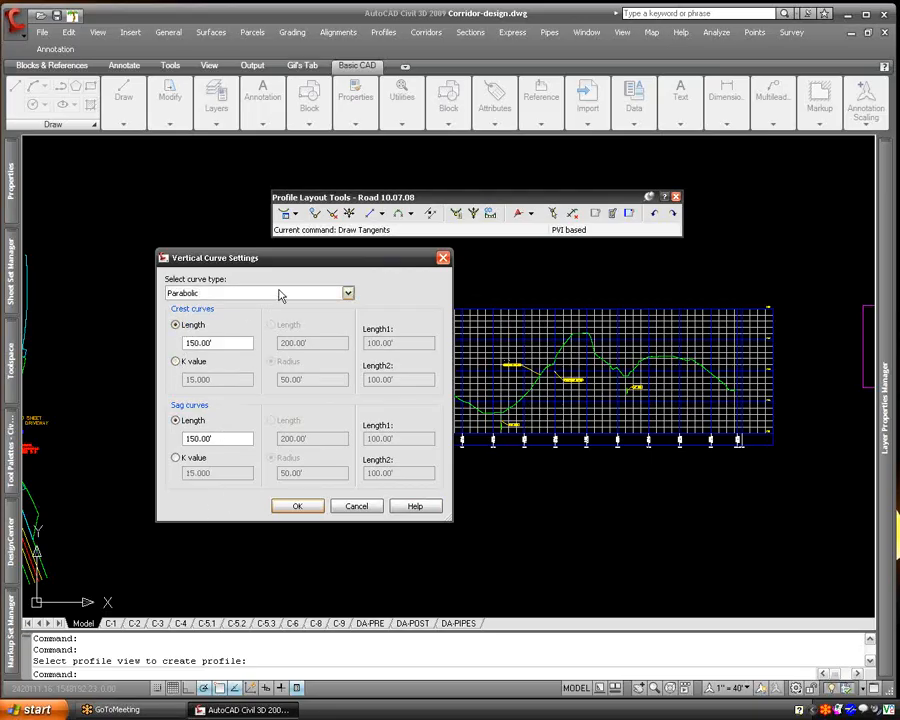
- Look through the circular and asymmetric curve types, and accept parabolic vertical curves with 150' crest and sag lengths
{"action": "left_click", "coordinate": [281, 293]}
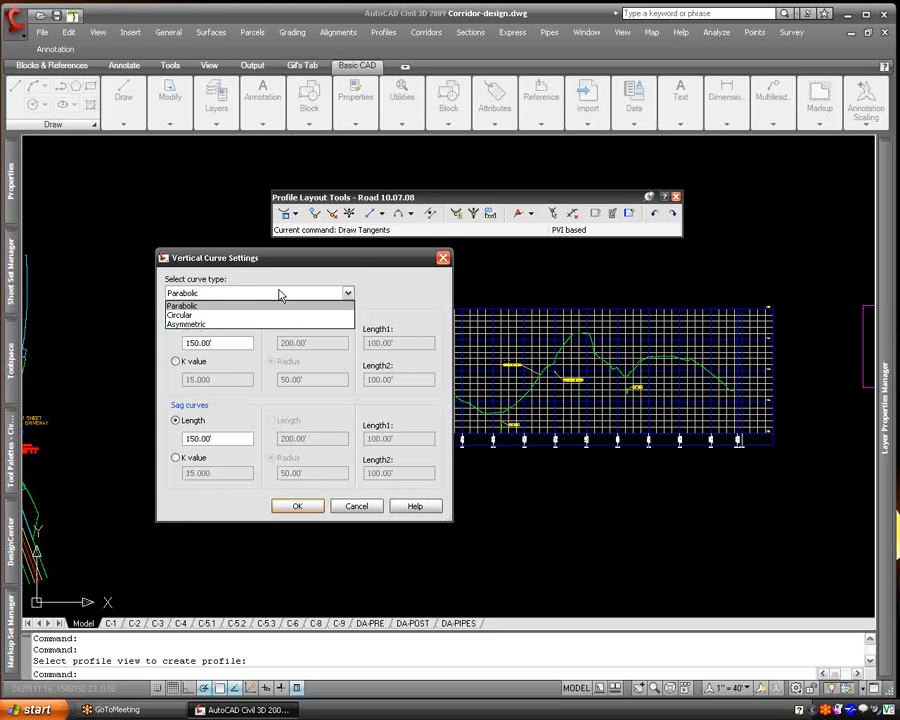
{"action": "left_click", "coordinate": [310, 315]}
{"action": "left_click", "coordinate": [342, 293]}
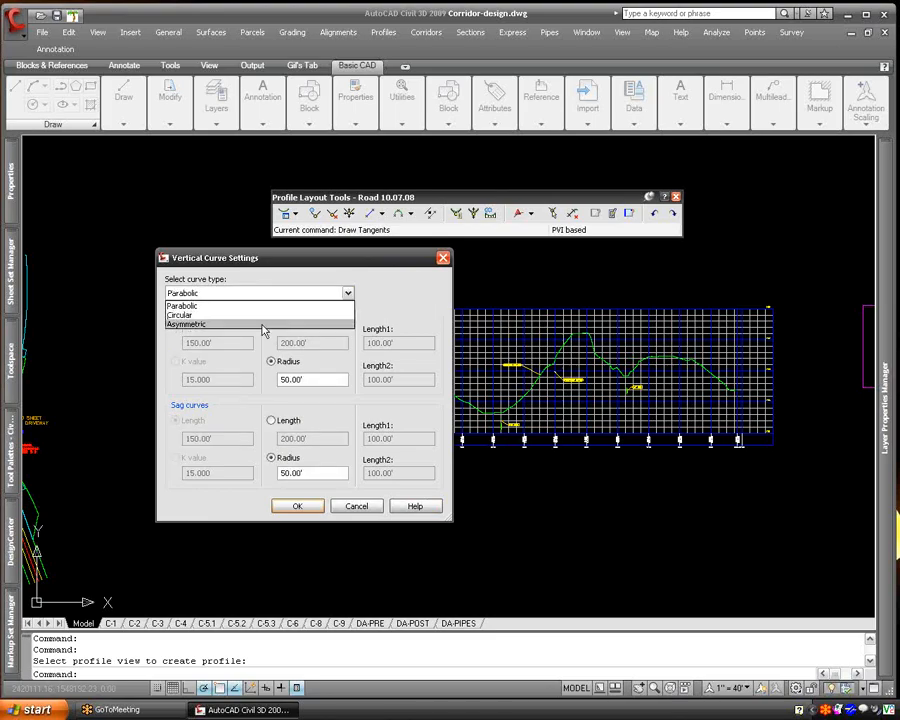
{"action": "left_click", "coordinate": [262, 324]}
{"action": "left_click", "coordinate": [342, 293]}
{"action": "left_click", "coordinate": [250, 305]}
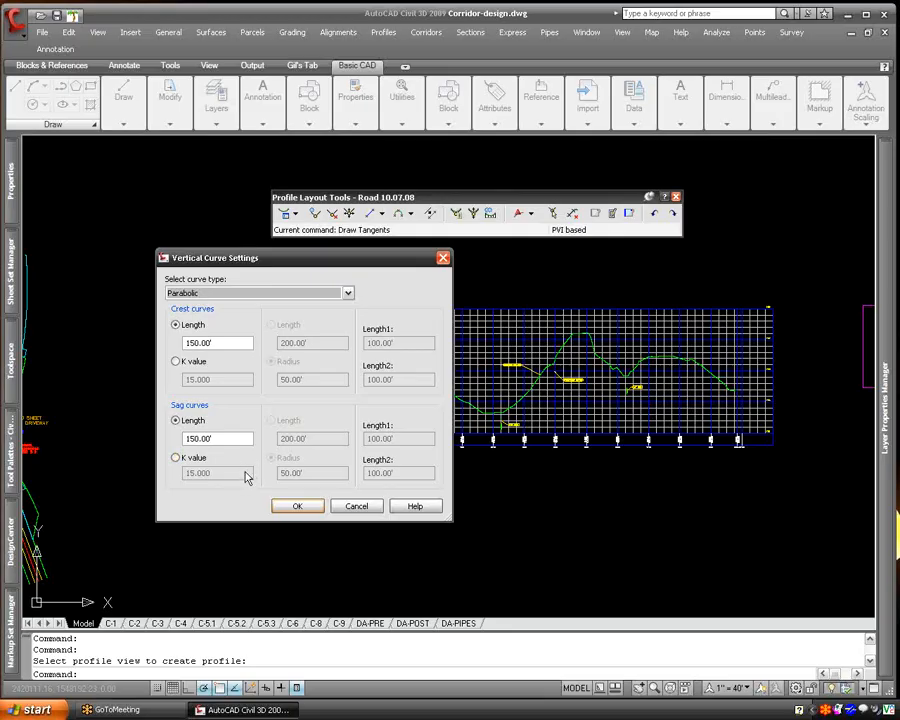
{"action": "left_click", "coordinate": [298, 506]}
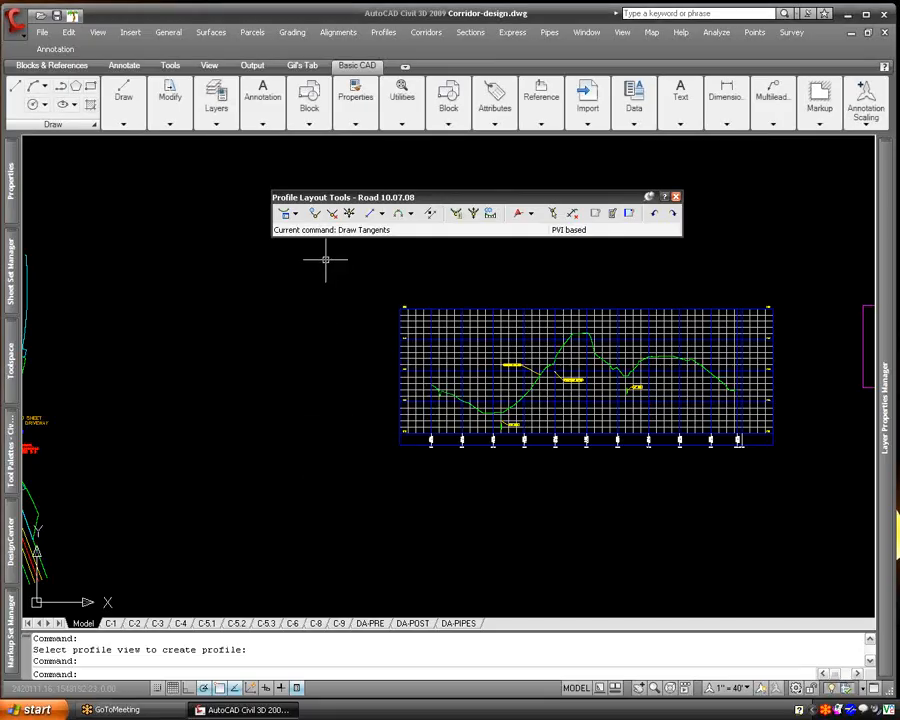
- Draw a tangent with the curves option from the existing ground's start to about station 2+02, elevation 1117, with object snap off
{"action": "left_click", "coordinate": [296, 215]}
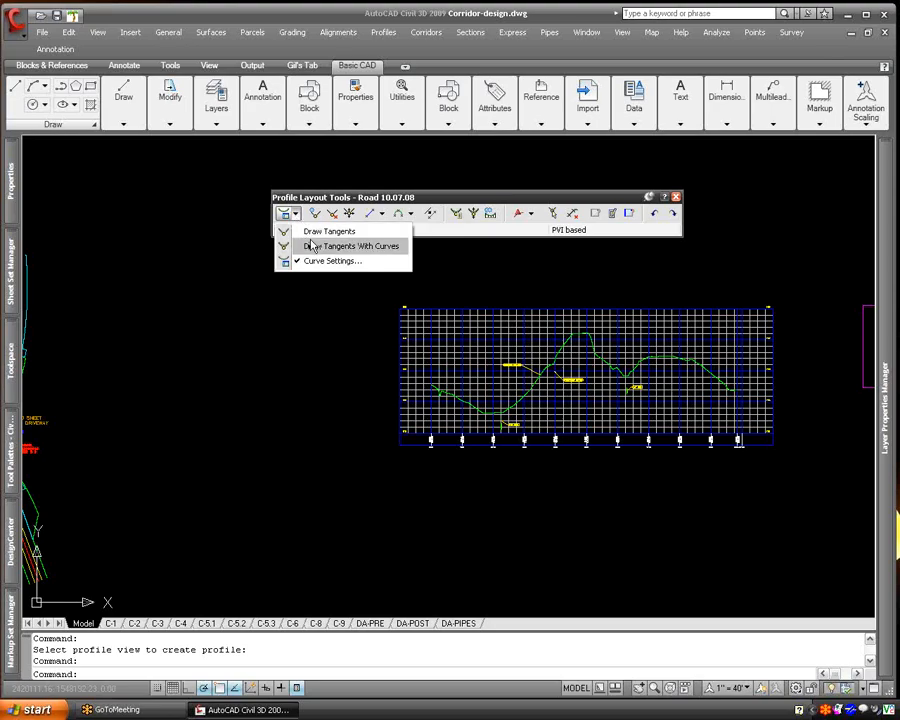
{"action": "left_click", "coordinate": [369, 250]}
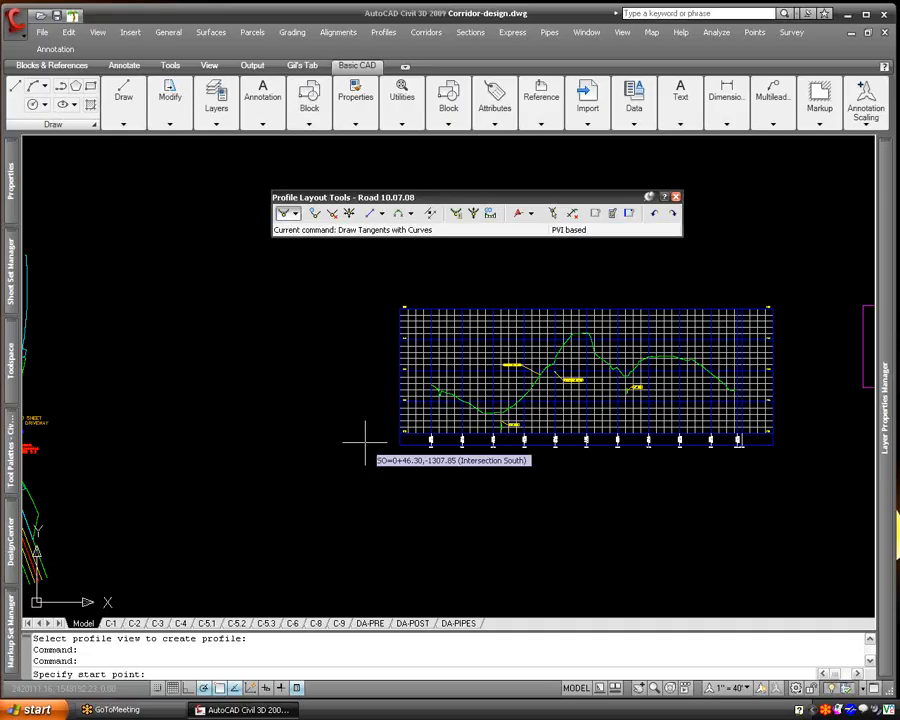
{"action": "scroll", "coordinate": [427, 375], "scroll_direction": "up", "scroll_amount": 5}
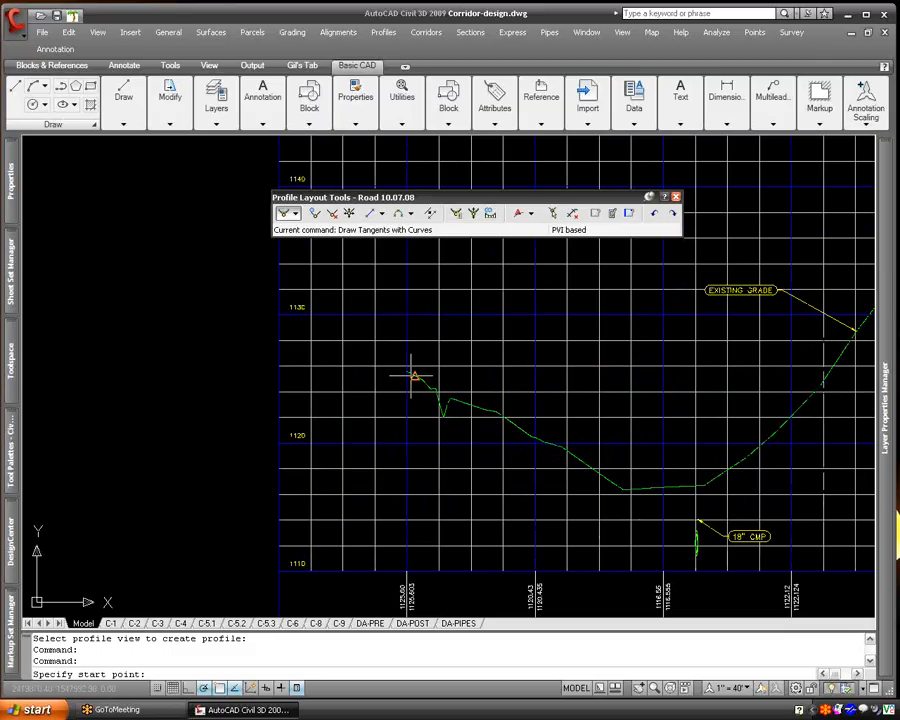
{"action": "left_click", "coordinate": [408, 372]}
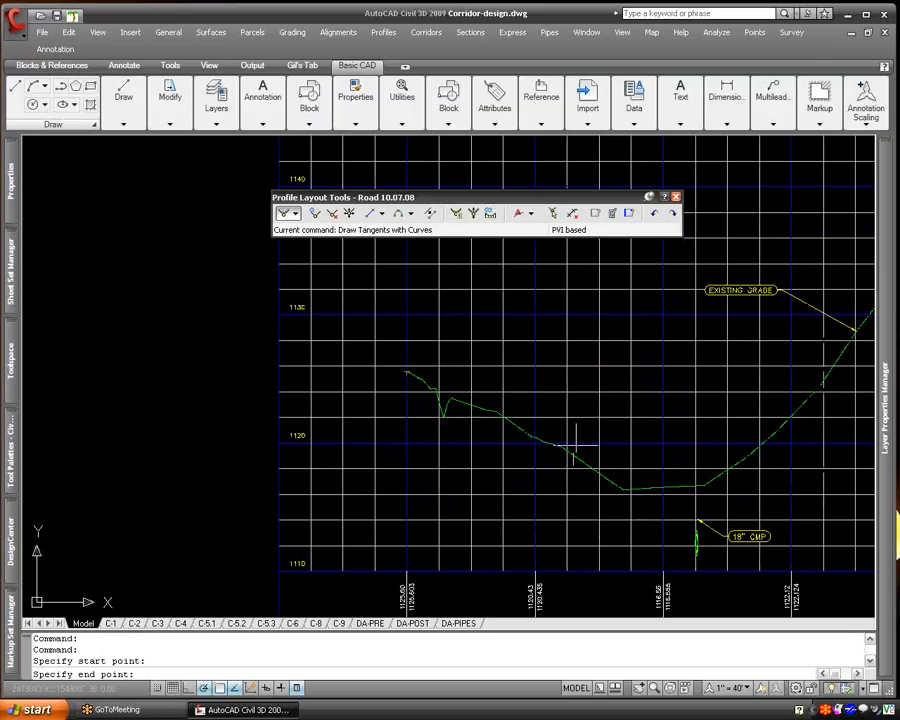
{"action": "key", "text": "F3"}
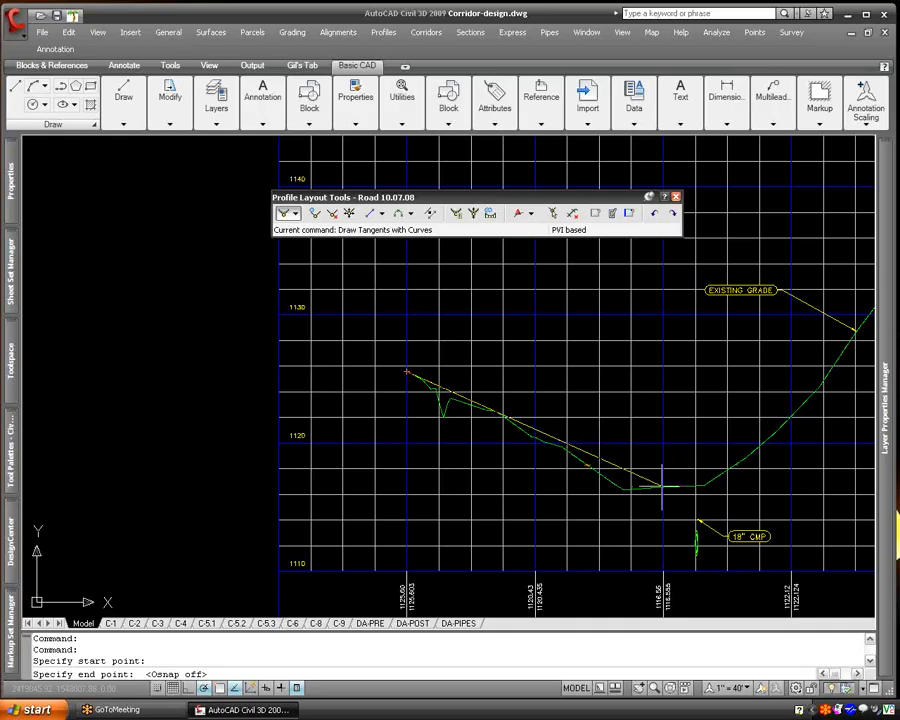
{"action": "left_click", "coordinate": [665, 482]}
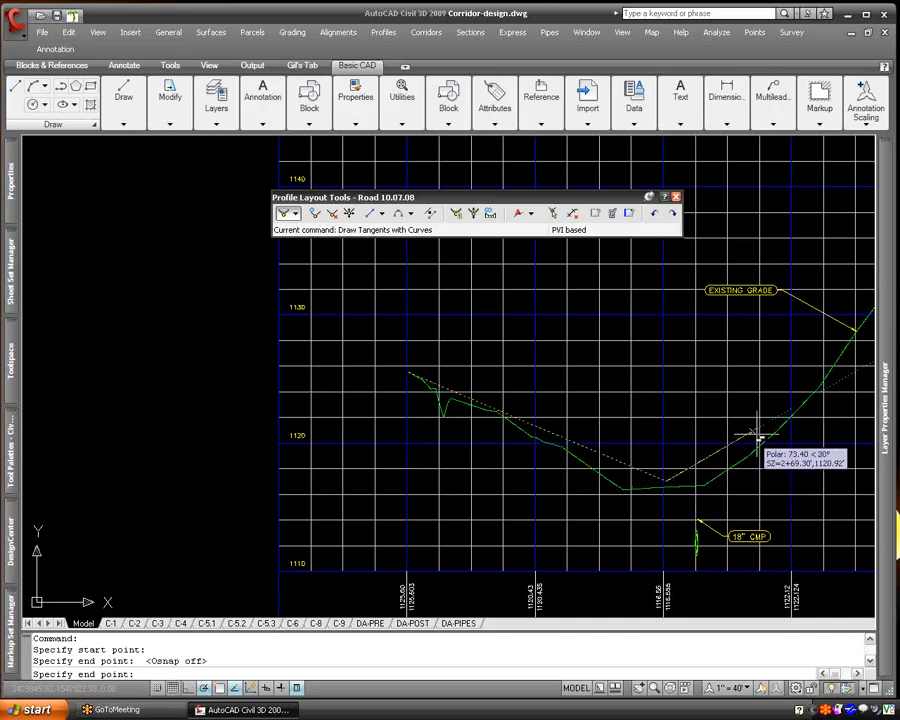
{"action": "middle_click_drag", "start_coordinate": [858, 330], "coordinate": [698, 335]}
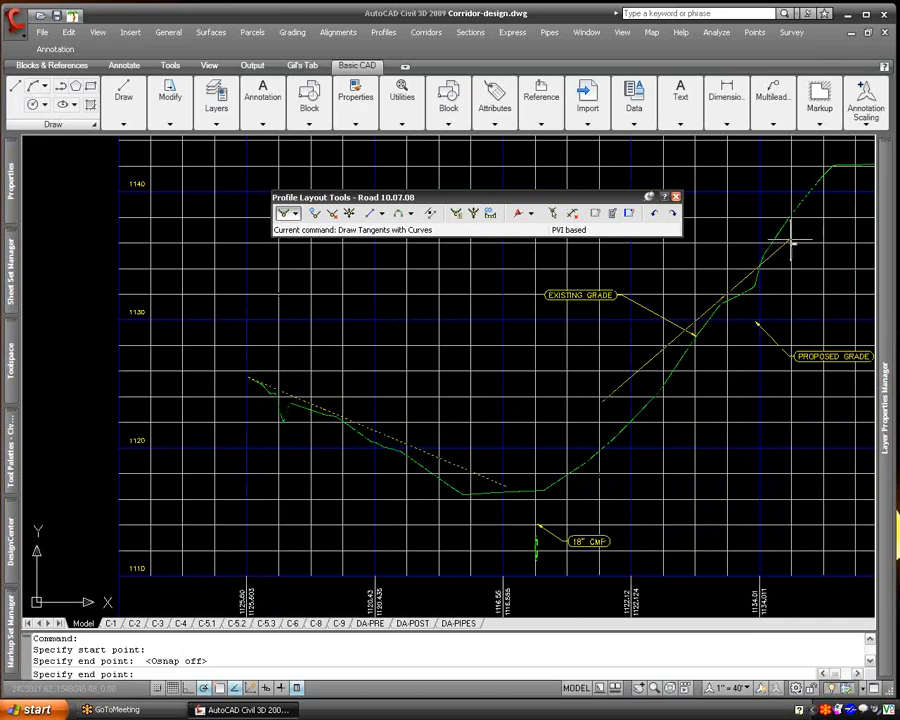
{"action": "middle_click_drag", "start_coordinate": [800, 255], "coordinate": [638, 356]}
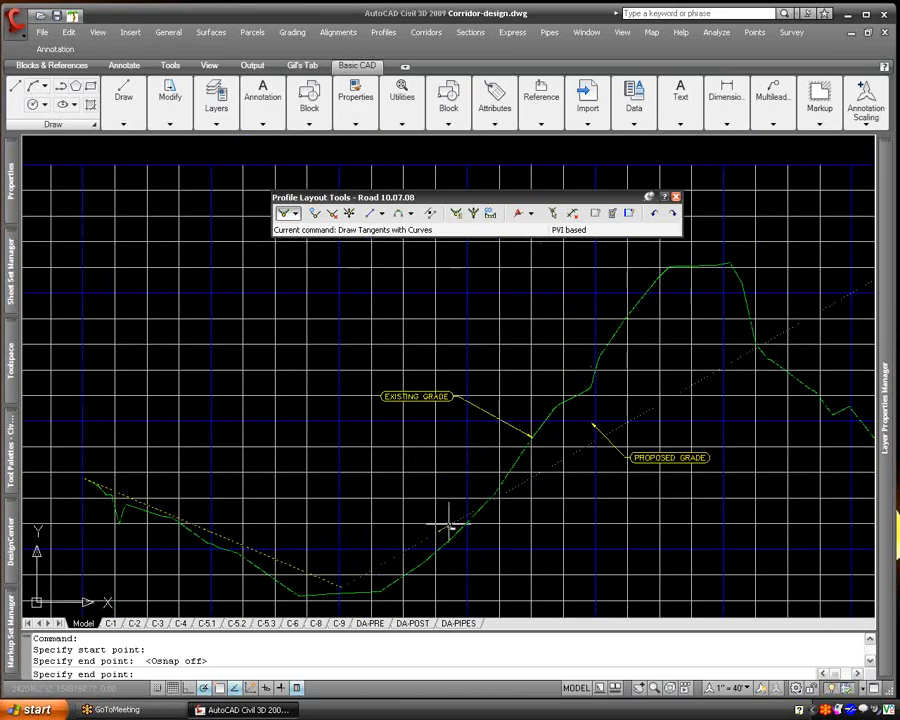
{"action": "key", "text": "Escape"}
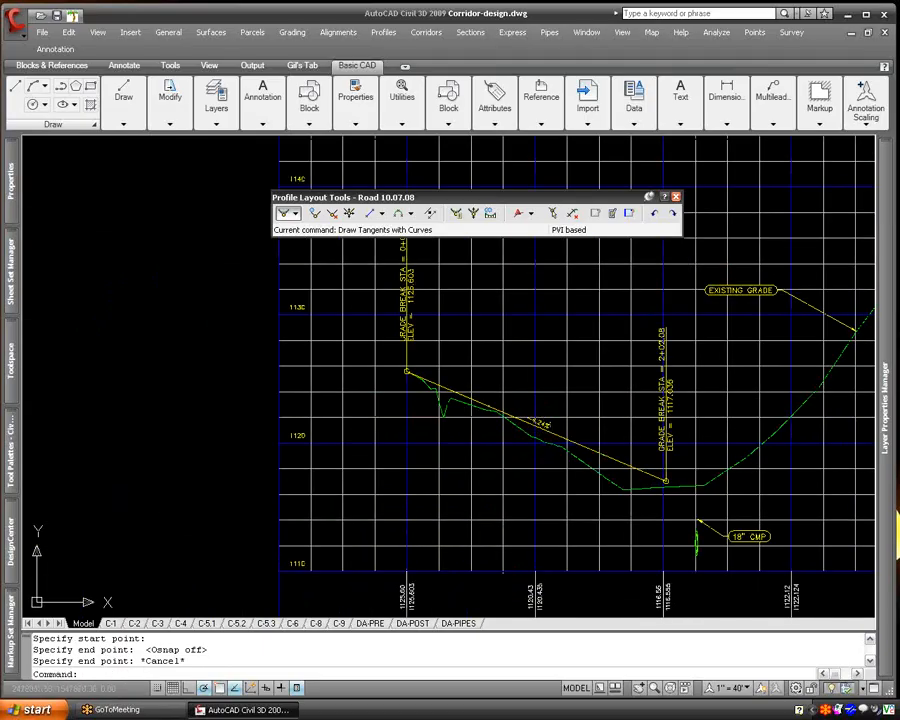
- Erase the newly drawn tangent profile from the profile view
{"action": "left_click", "coordinate": [537, 425]}
{"action": "type", "text": "e"}
{"action": "key", "text": "Return"}
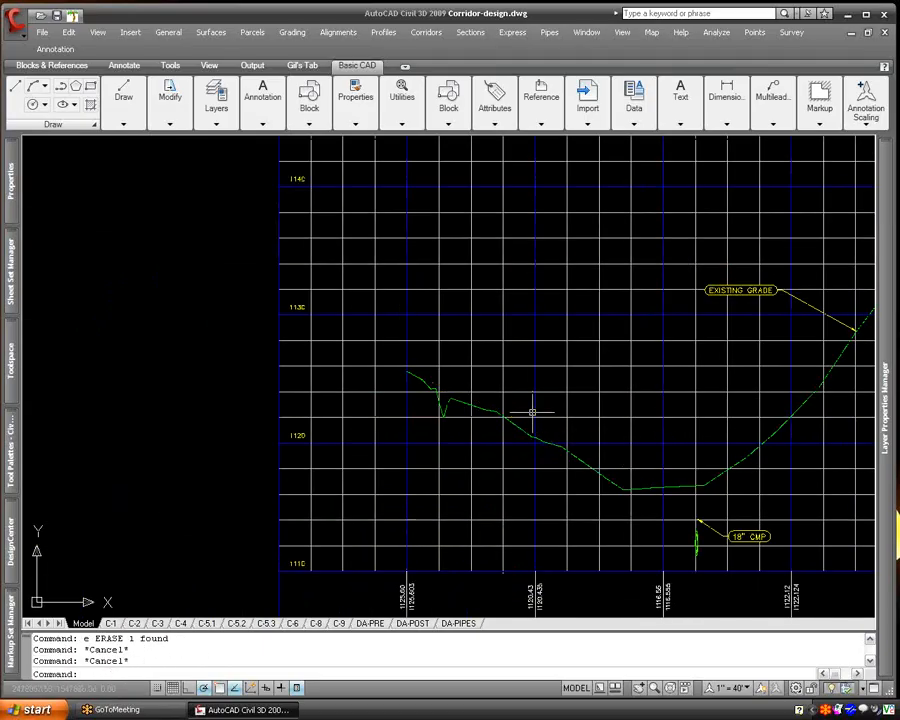
- Select all layers in the drawing and turn them on and thawed
{"action": "mouse_move", "coordinate": [880, 340]}
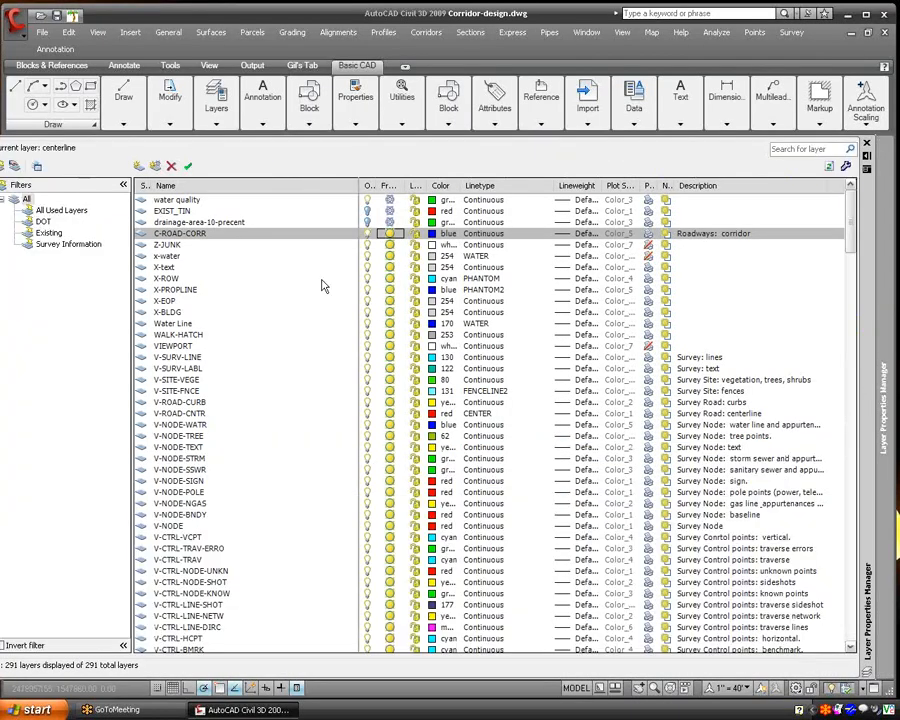
{"action": "right_click", "coordinate": [310, 216]}
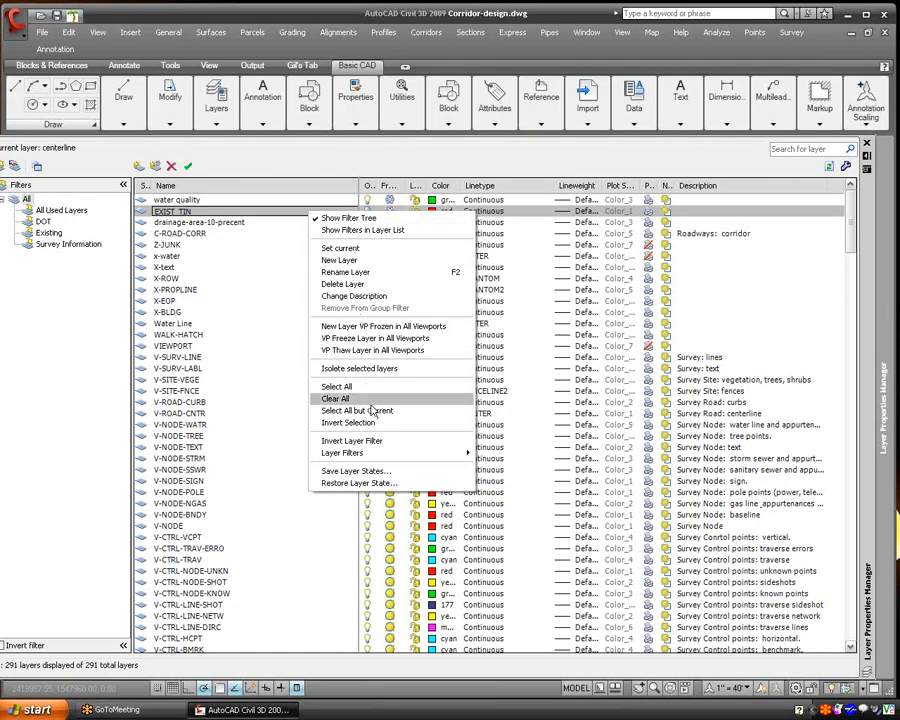
{"action": "left_click", "coordinate": [330, 384]}
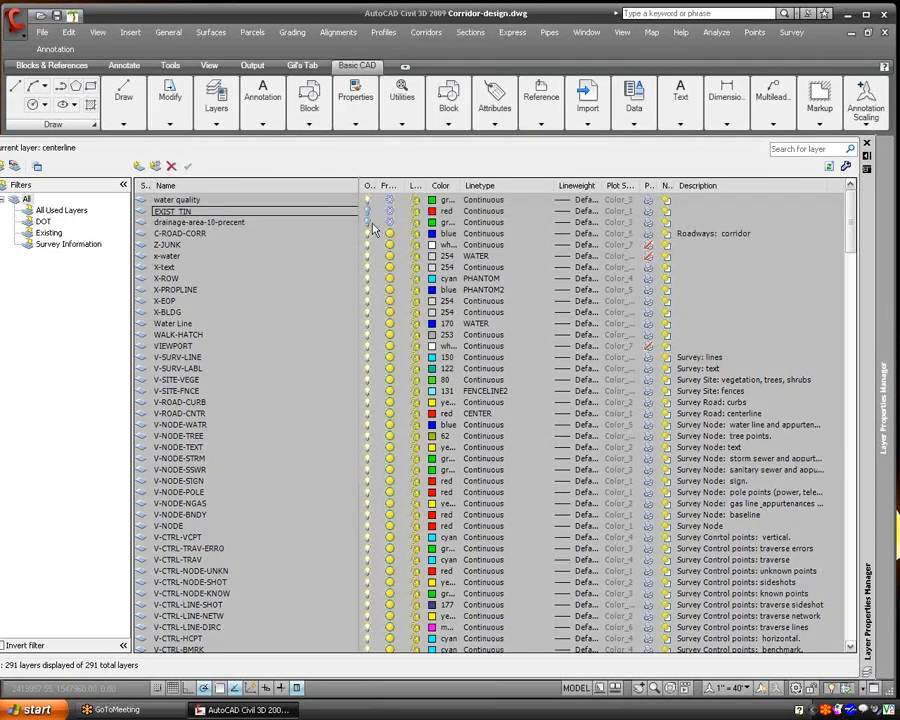
{"action": "left_click", "coordinate": [368, 227]}
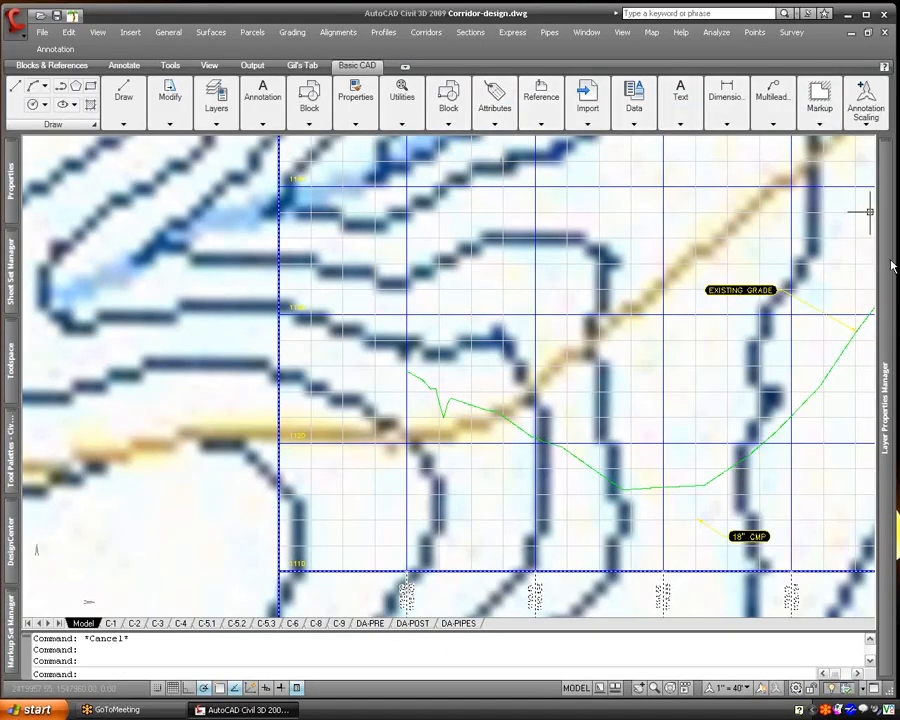
- Freeze the layers of the topographic map image and the scanned plan image by picking each image in the drawing
{"action": "mouse_move", "coordinate": [891, 265]}
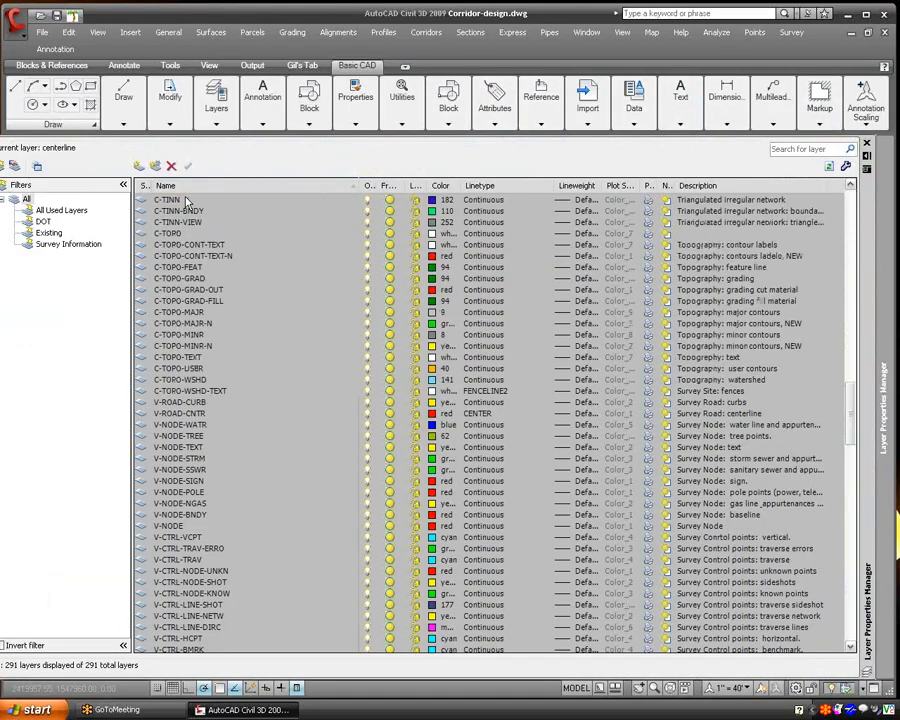
{"action": "scroll", "coordinate": [190, 206], "scroll_direction": "down", "scroll_amount": 8}
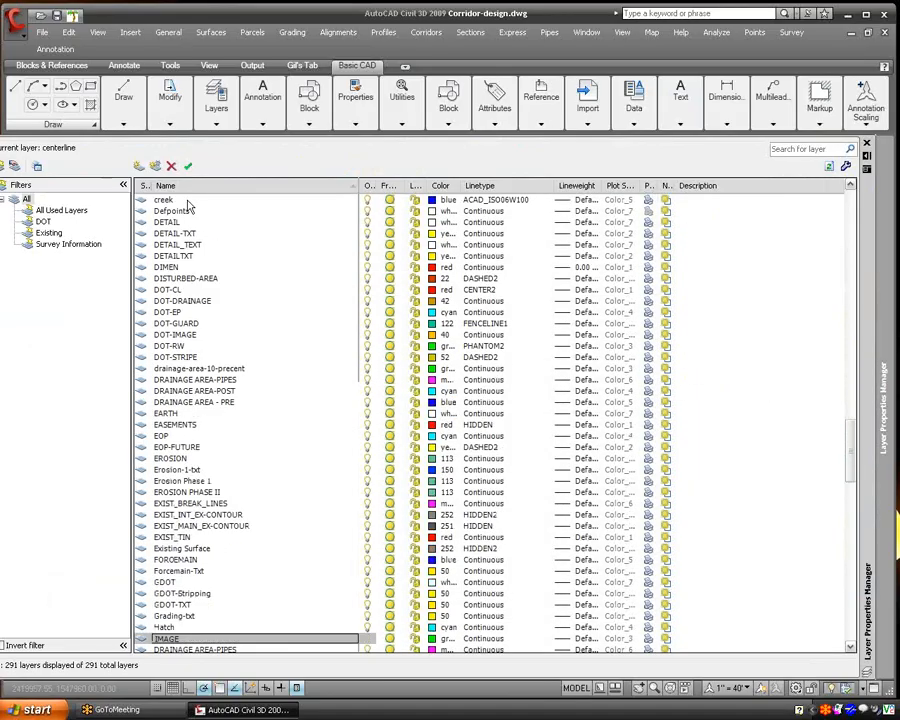
{"action": "scroll", "coordinate": [275, 434], "scroll_direction": "down", "scroll_amount": 1}
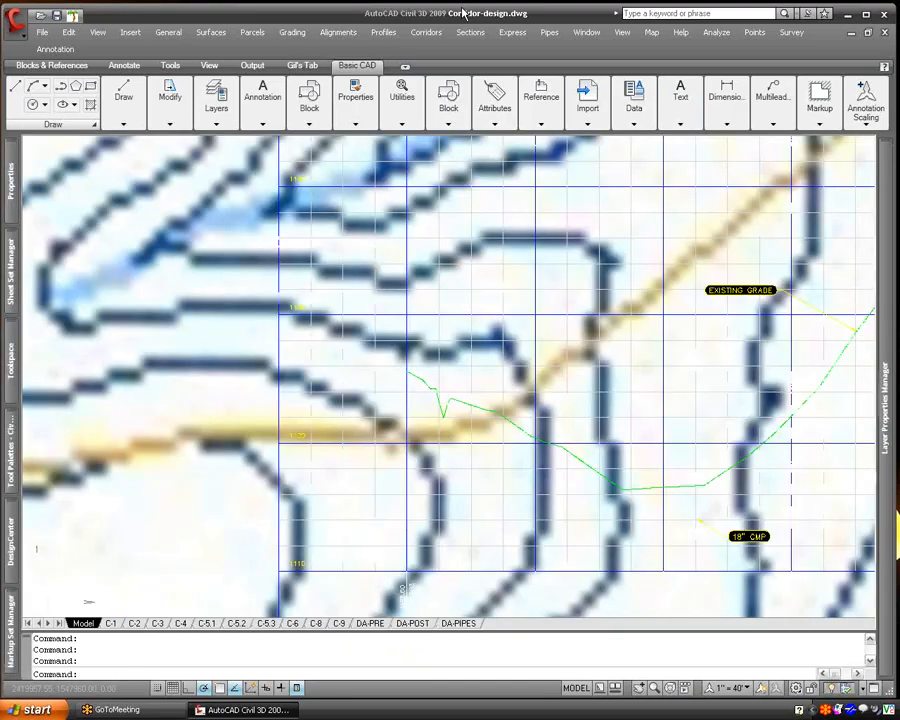
{"action": "scroll", "coordinate": [212, 469], "scroll_direction": "down", "scroll_amount": 4}
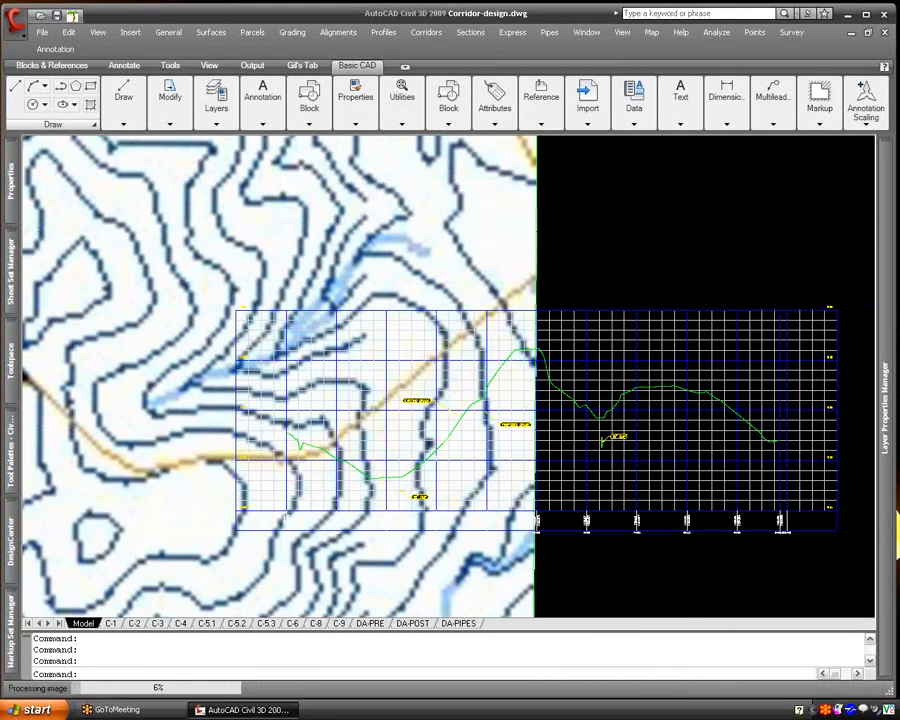
{"action": "scroll", "coordinate": [435, 292], "scroll_direction": "down", "scroll_amount": 2}
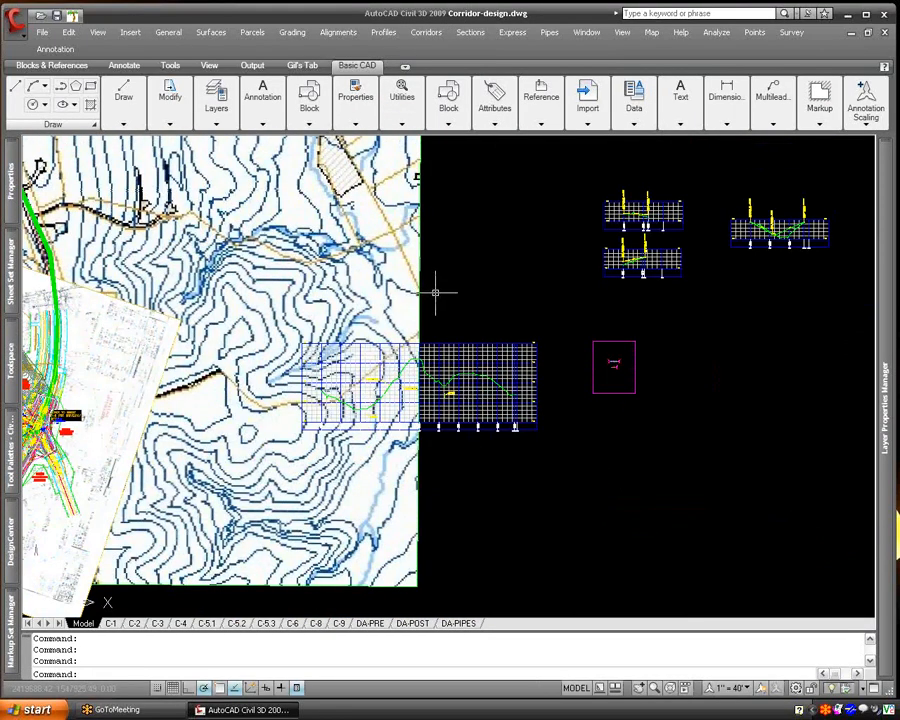
{"action": "type", "text": "_layfrz"}
{"action": "key", "text": "Return"}
{"action": "left_click", "coordinate": [416, 294]}
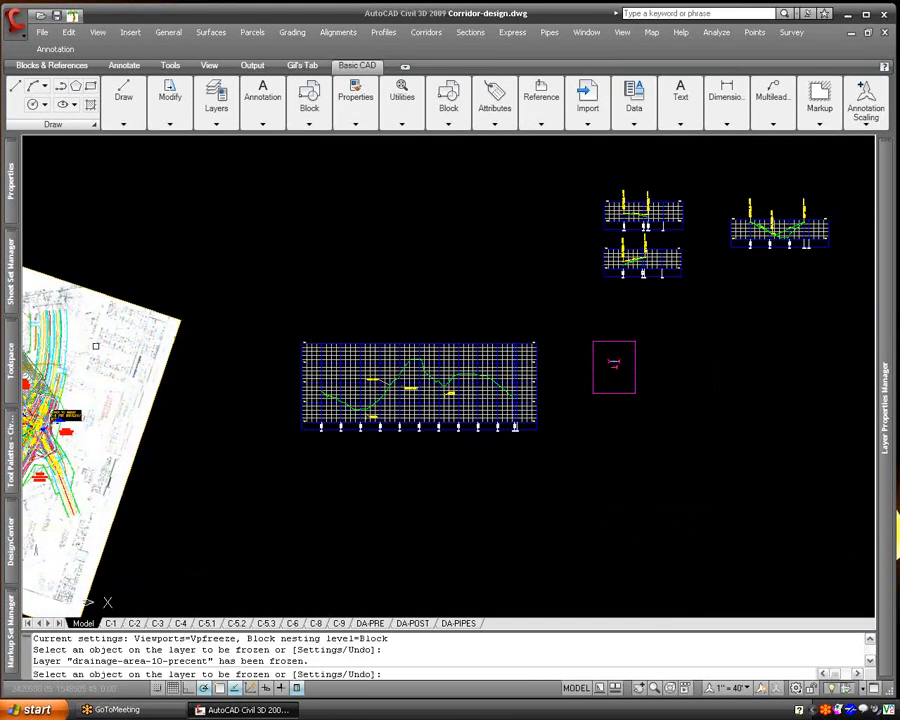
{"action": "left_click", "coordinate": [157, 357]}
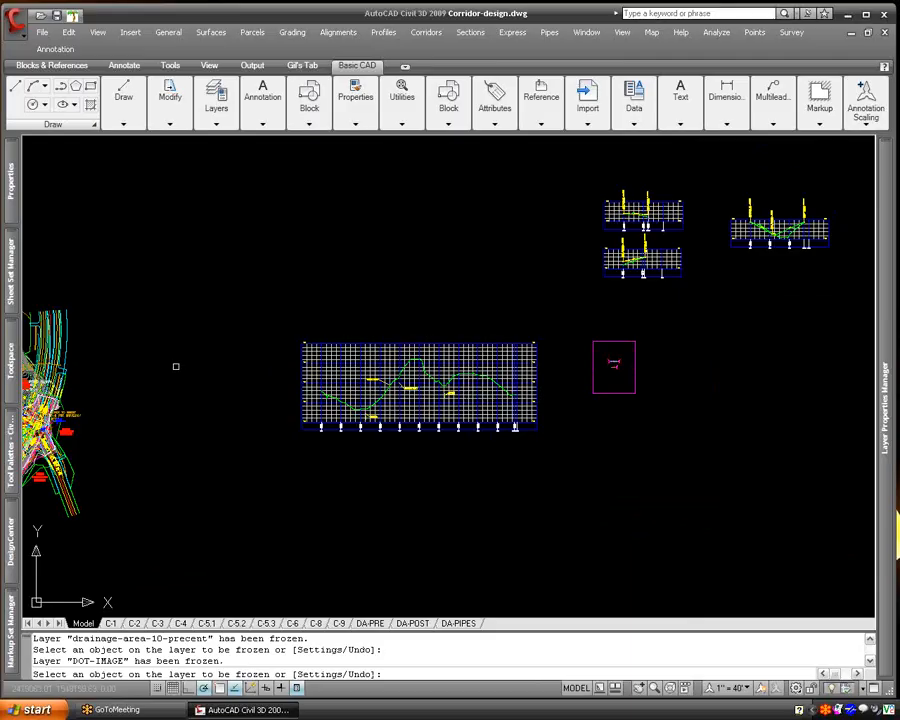
{"action": "middle_click_drag", "start_coordinate": [207, 360], "coordinate": [444, 356]}
{"action": "right_click", "coordinate": [400, 363]}
{"action": "left_click", "coordinate": [426, 372]}
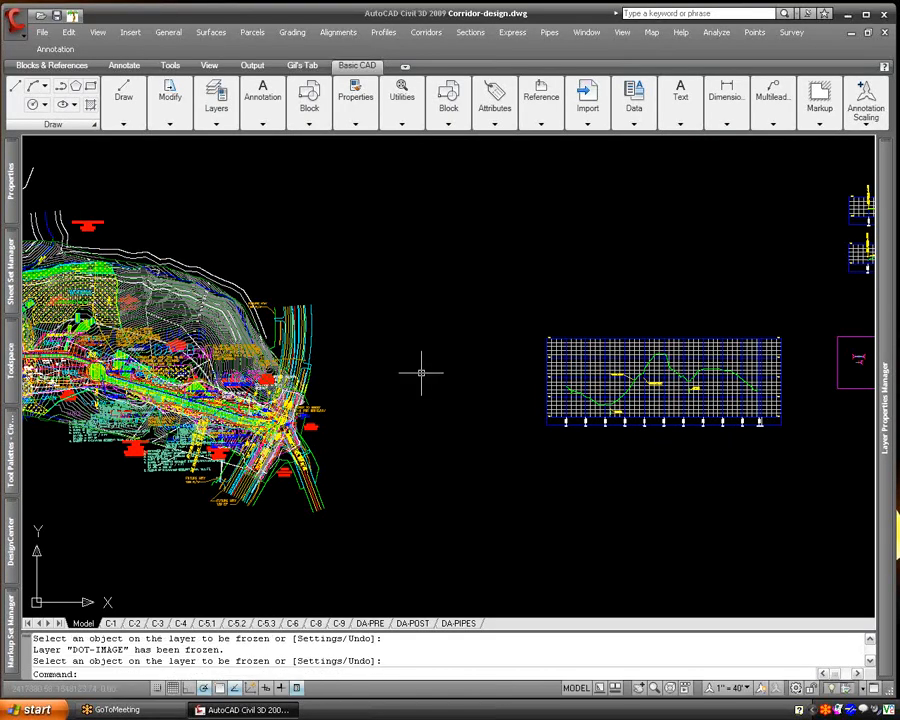
- Start a profile by layout on the Road Design profile view and name it 10.07.08
{"action": "middle_click_drag", "start_coordinate": [359, 377], "coordinate": [140, 380]}
{"action": "scroll", "coordinate": [352, 400], "scroll_direction": "up", "scroll_amount": 4}
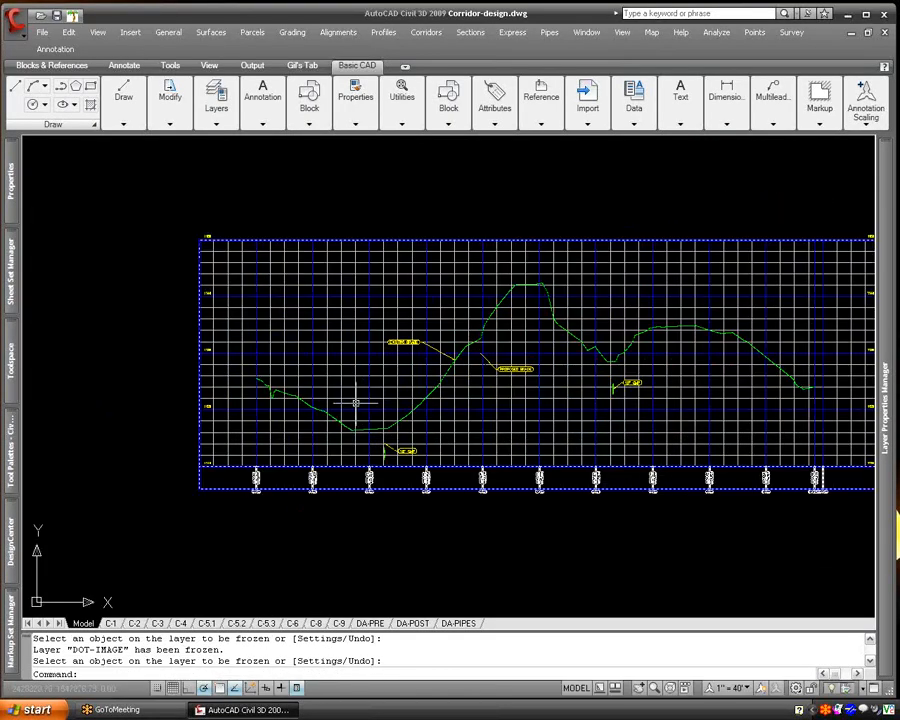
{"action": "left_click", "coordinate": [383, 32]}
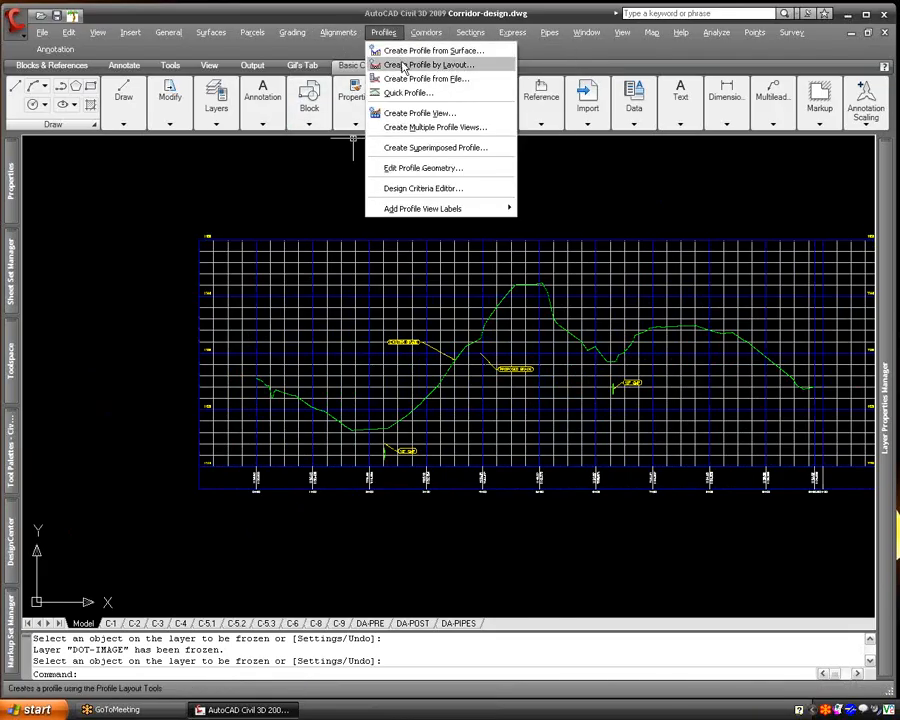
{"action": "left_click", "coordinate": [402, 64]}
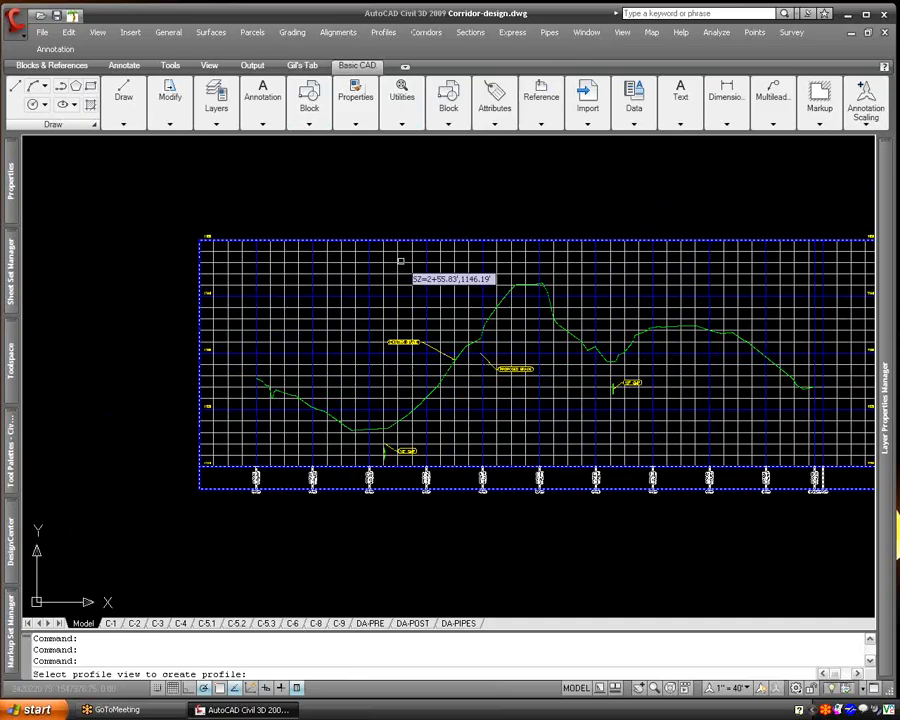
{"action": "left_click", "coordinate": [400, 261]}
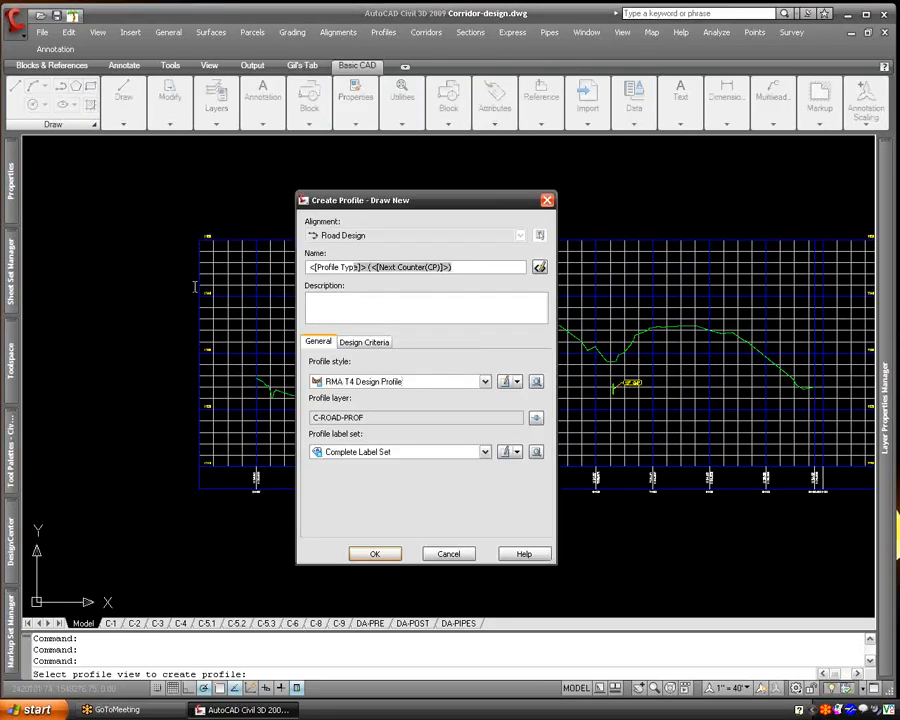
{"action": "type", "text": "0"}
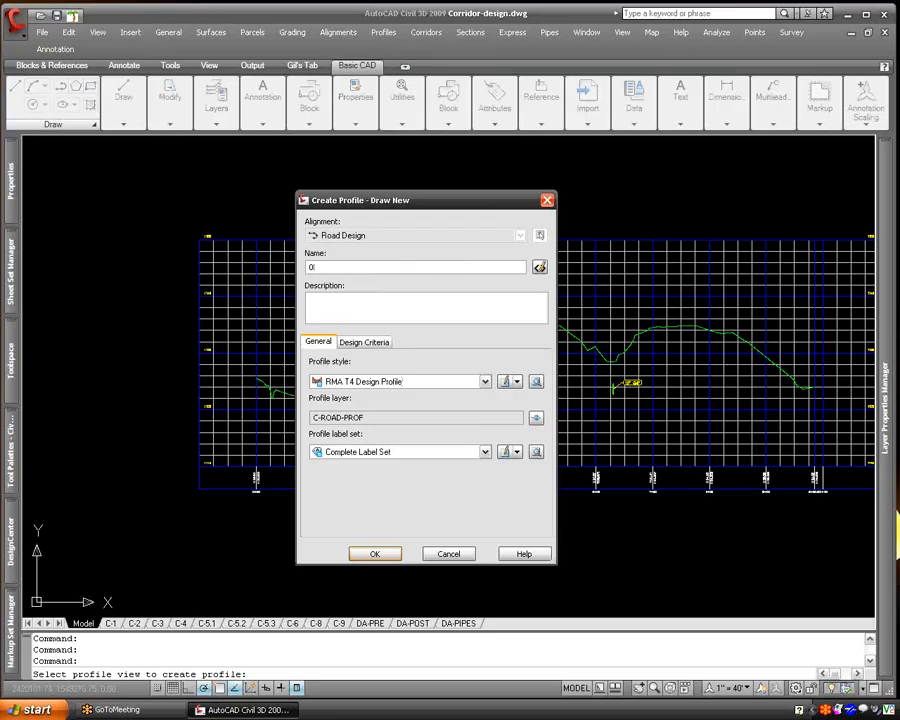
{"action": "type", "text": "0.07.08"}
{"action": "key", "text": "Tab"}
{"action": "key", "text": "Tab"}
- Enter 10.07.08. as the profile description and accept the RMA T4 Design Profile style with the Complete Label Set
{"action": "type", "text": "10.07.076"}
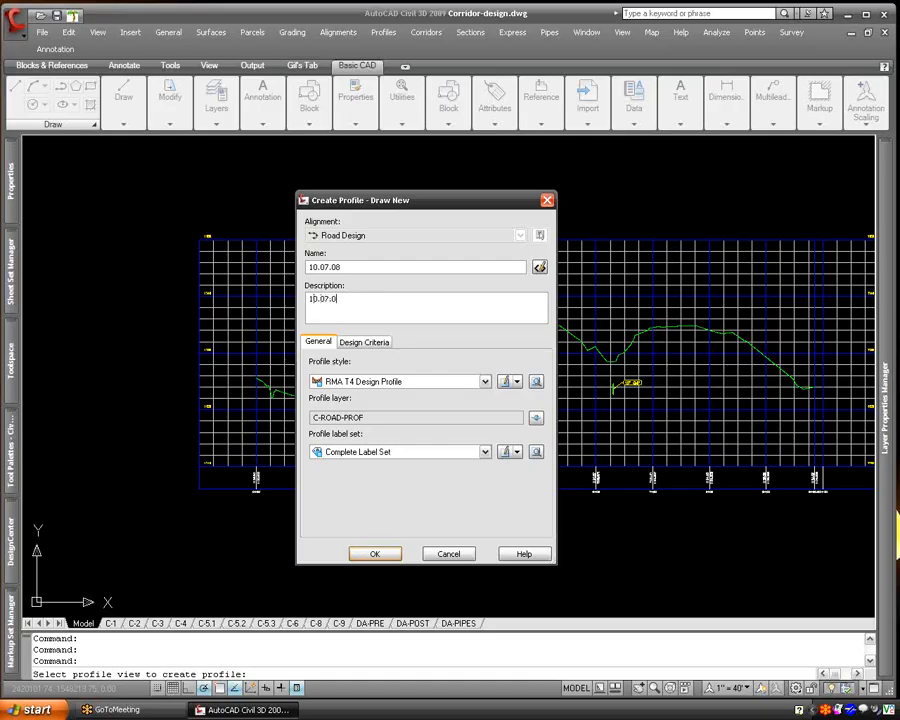
{"action": "key", "text": "BackSpace"}
{"action": "key", "text": "BackSpace"}
{"action": "type", "text": "8."}
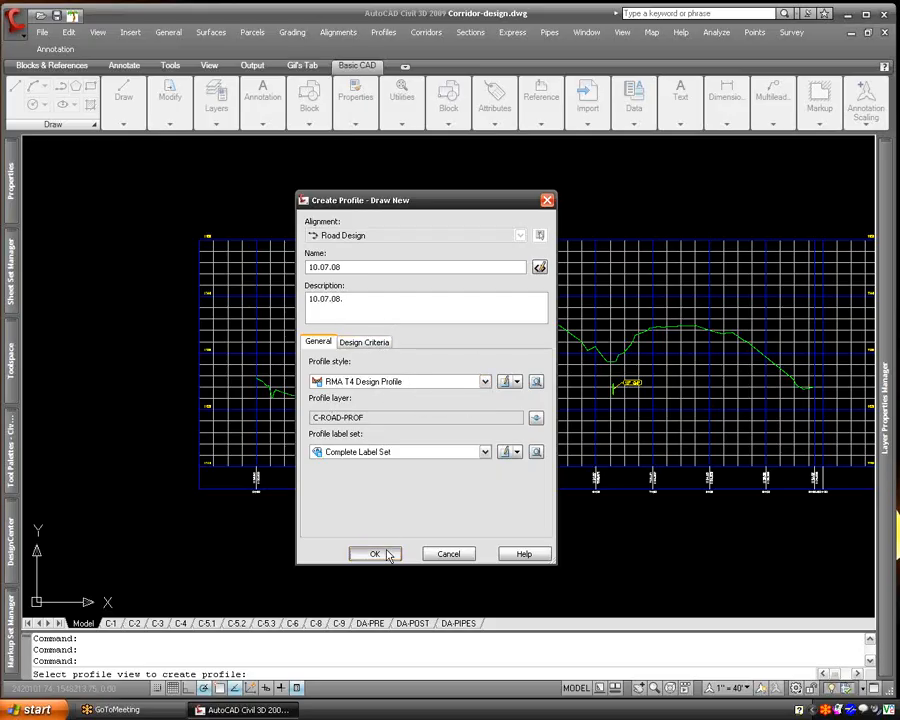
{"action": "left_click", "coordinate": [388, 556]}
- Draw the first tangent with curves from the existing ground's snapped start to about station 1+90, elevation 1117.6, with object snap off
{"action": "left_click", "coordinate": [296, 216]}
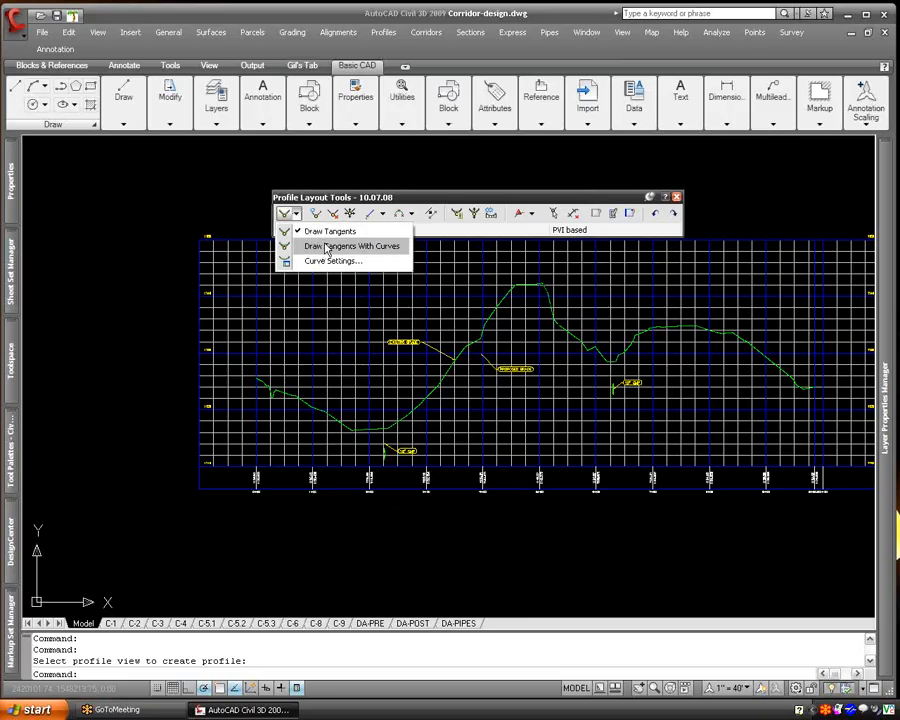
{"action": "left_click", "coordinate": [326, 247]}
{"action": "key", "text": "F3"}
{"action": "scroll", "coordinate": [256, 378], "scroll_direction": "up", "scroll_amount": 4}
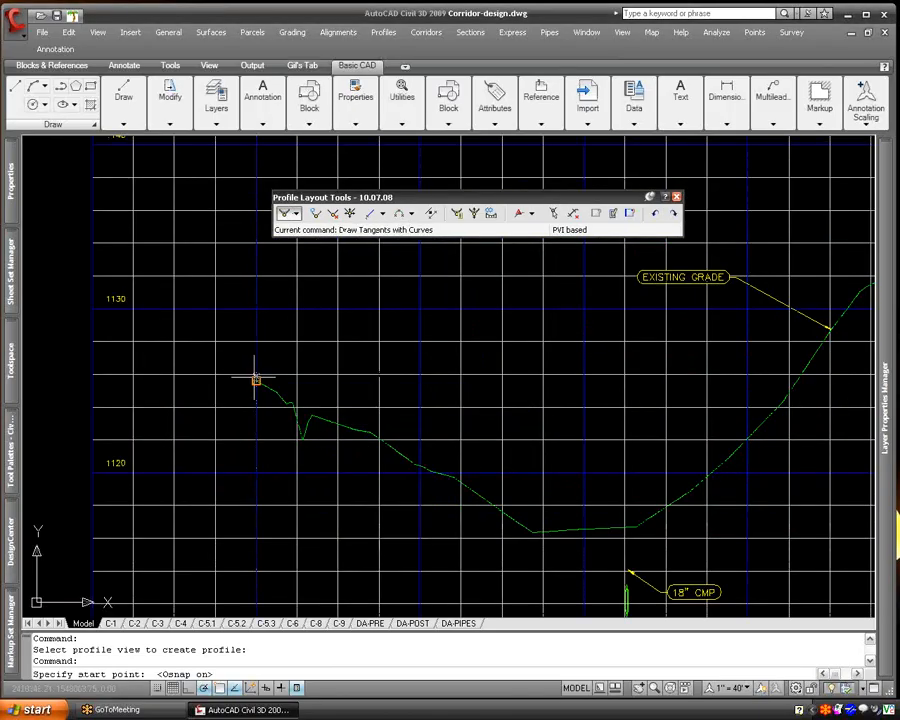
{"action": "left_click", "coordinate": [256, 380]}
{"action": "key", "text": "F3"}
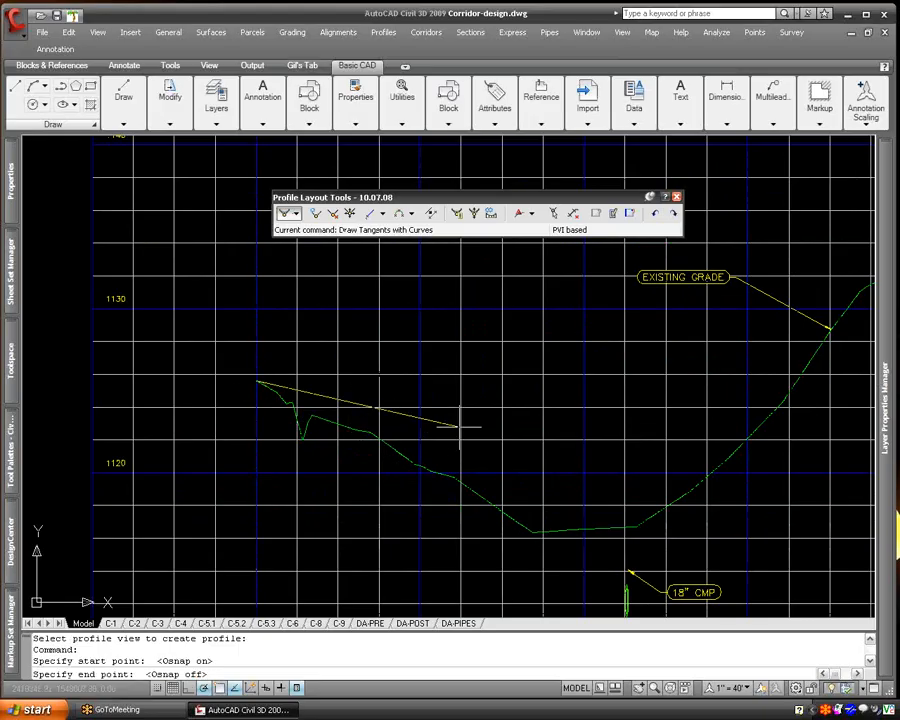
{"action": "left_click", "coordinate": [596, 518]}
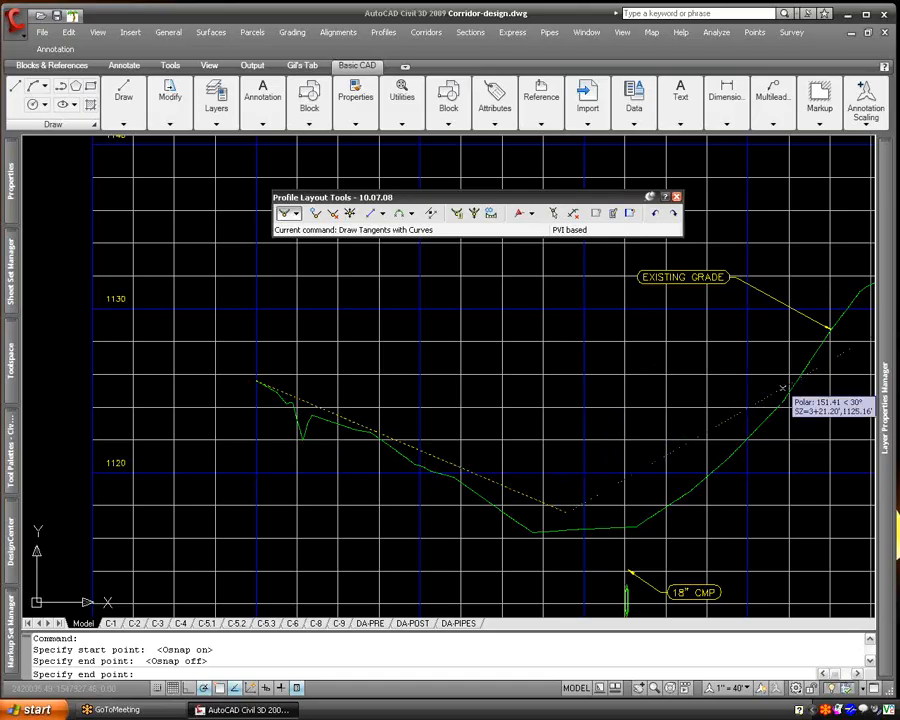
- Add tangents up to a crest PVI at about station 4+78, elevation 1137.6, and down to about station 6+48, elevation 1128
{"action": "middle_click_drag", "start_coordinate": [770, 388], "coordinate": [360, 455]}
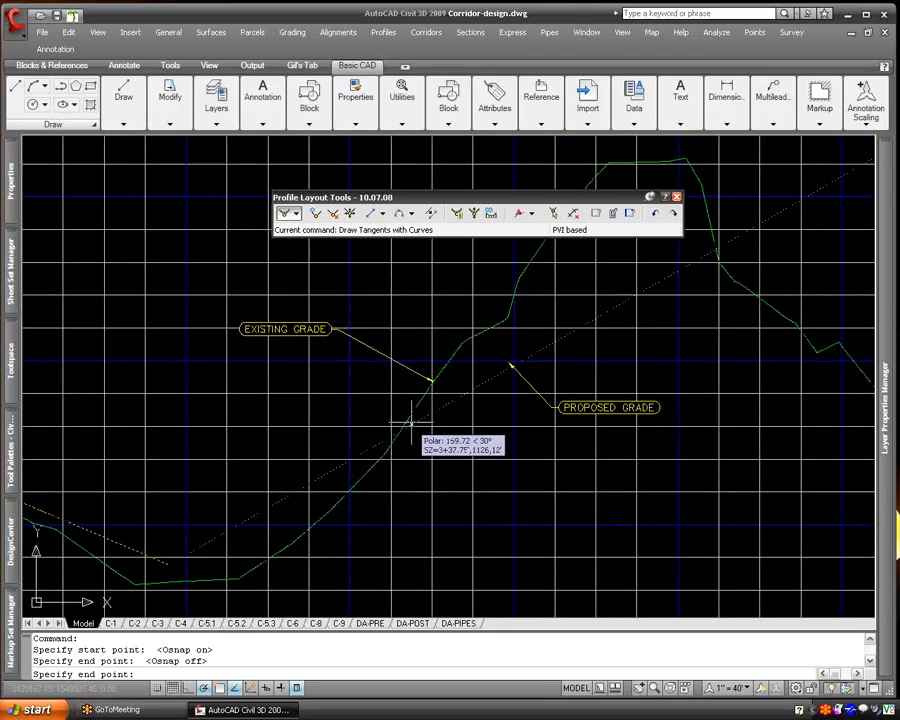
{"action": "middle_click_drag", "start_coordinate": [607, 261], "coordinate": [498, 317]}
{"action": "left_click", "coordinate": [532, 288]}
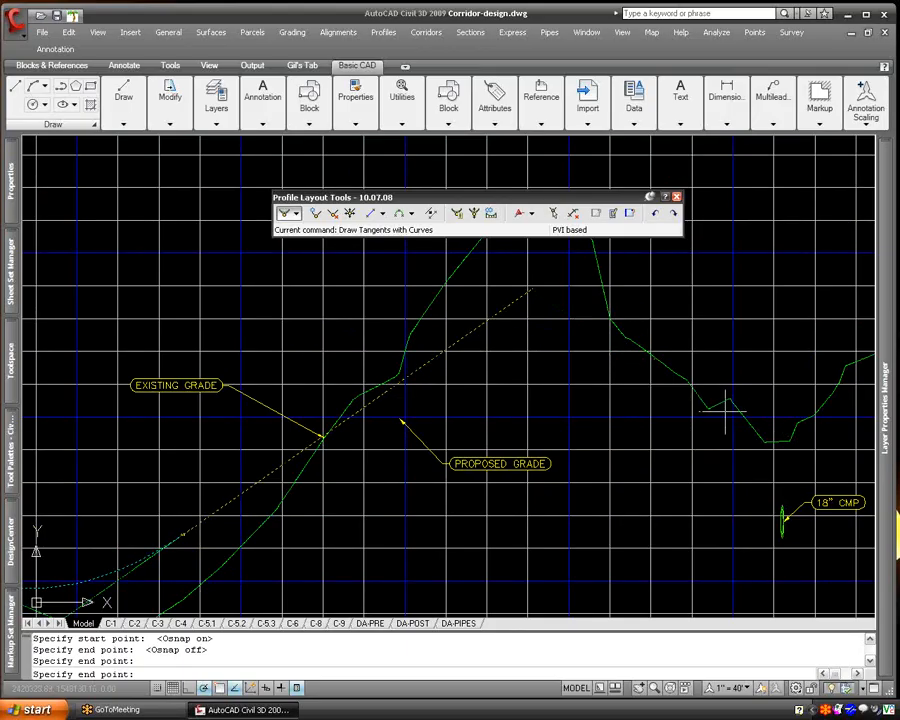
{"action": "left_click", "coordinate": [795, 440]}
{"action": "middle_click_drag", "start_coordinate": [795, 440], "coordinate": [613, 444]}
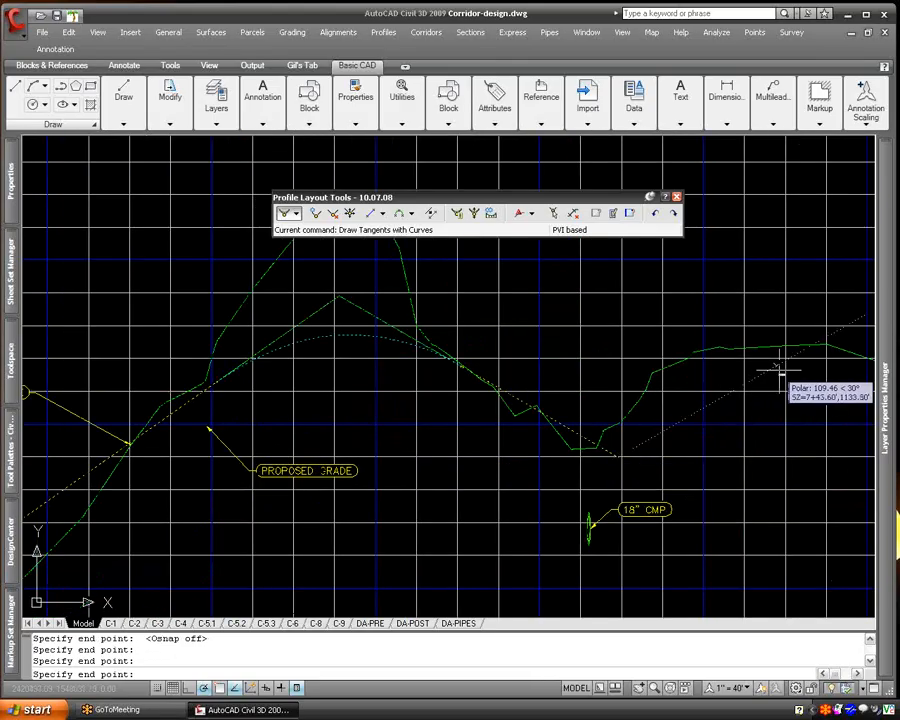
- Add a crest PVI at about station 8+37, elevation 1133.6, and finish the profile snapped to the existing ground's end
{"action": "middle_click_drag", "start_coordinate": [808, 383], "coordinate": [693, 362]}
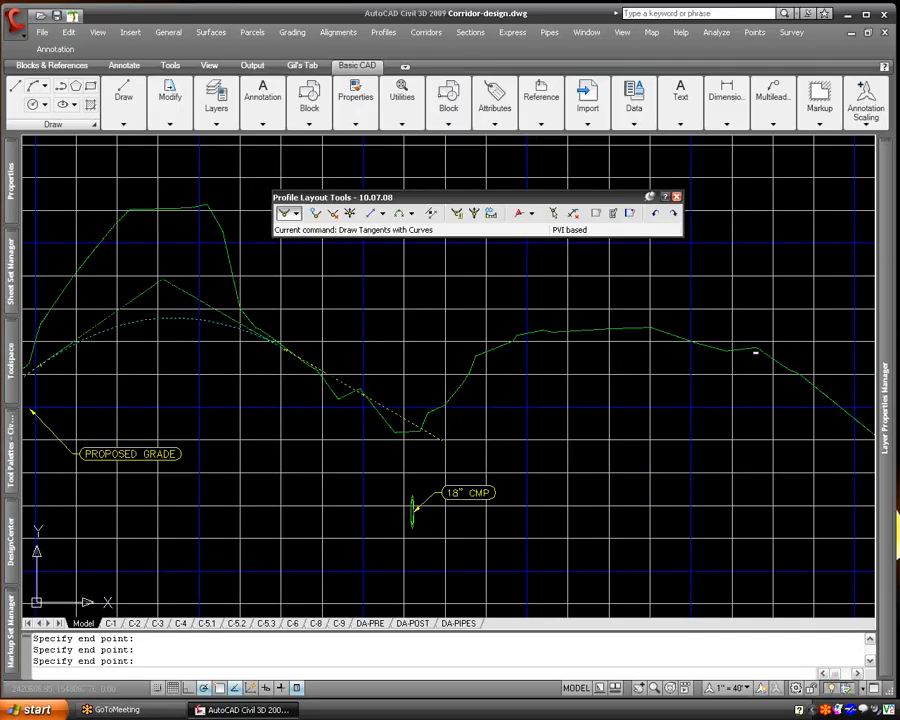
{"action": "left_click", "coordinate": [753, 350]}
{"action": "middle_click_drag", "start_coordinate": [799, 375], "coordinate": [506, 316]}
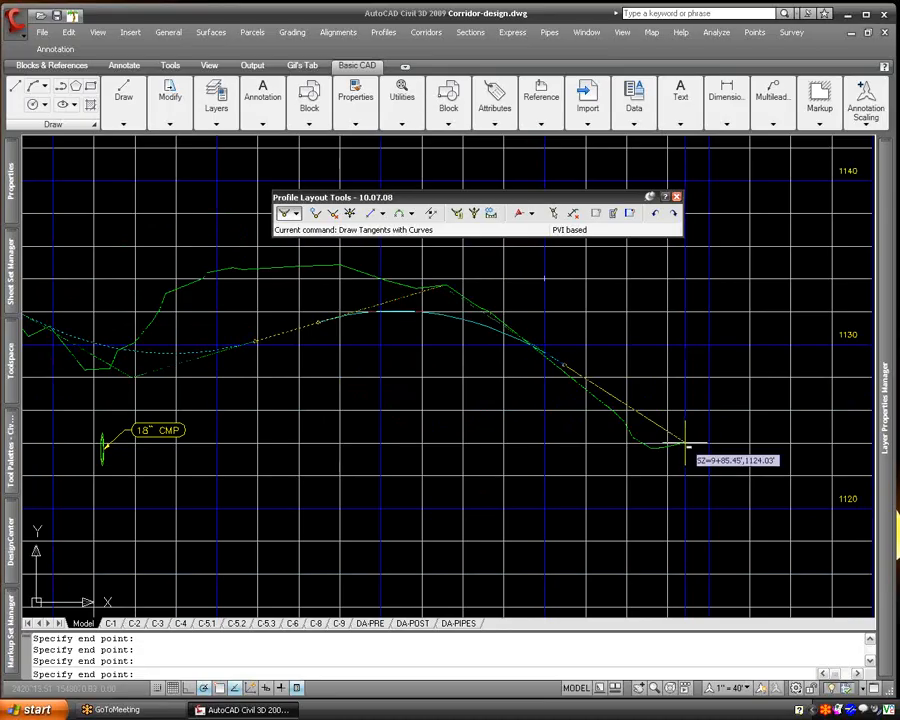
{"action": "key", "text": "F3"}
{"action": "left_click", "coordinate": [684, 441]}
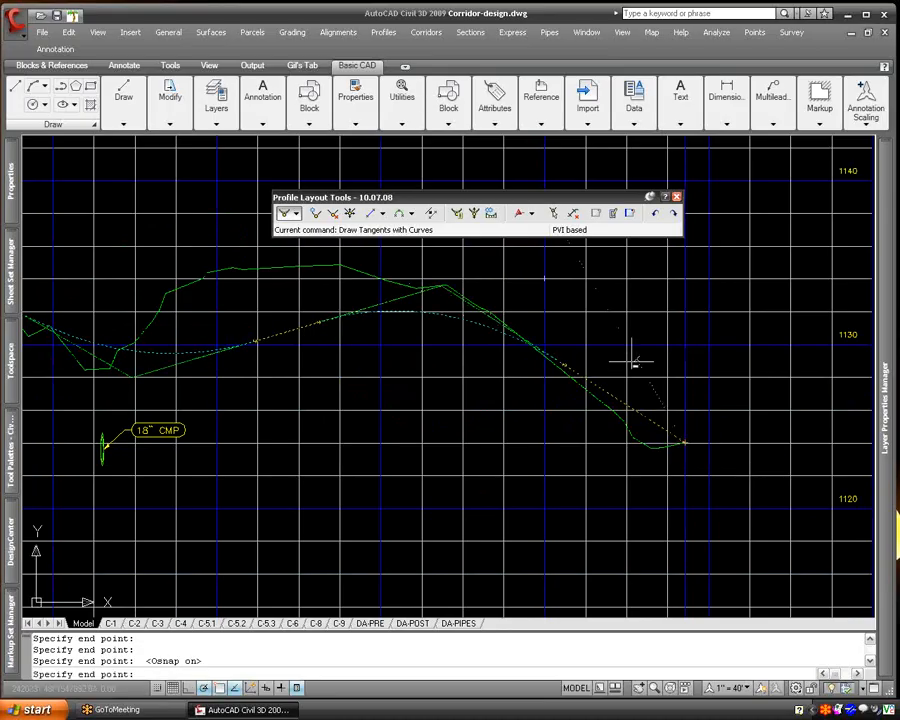
{"action": "key", "text": "Return"}
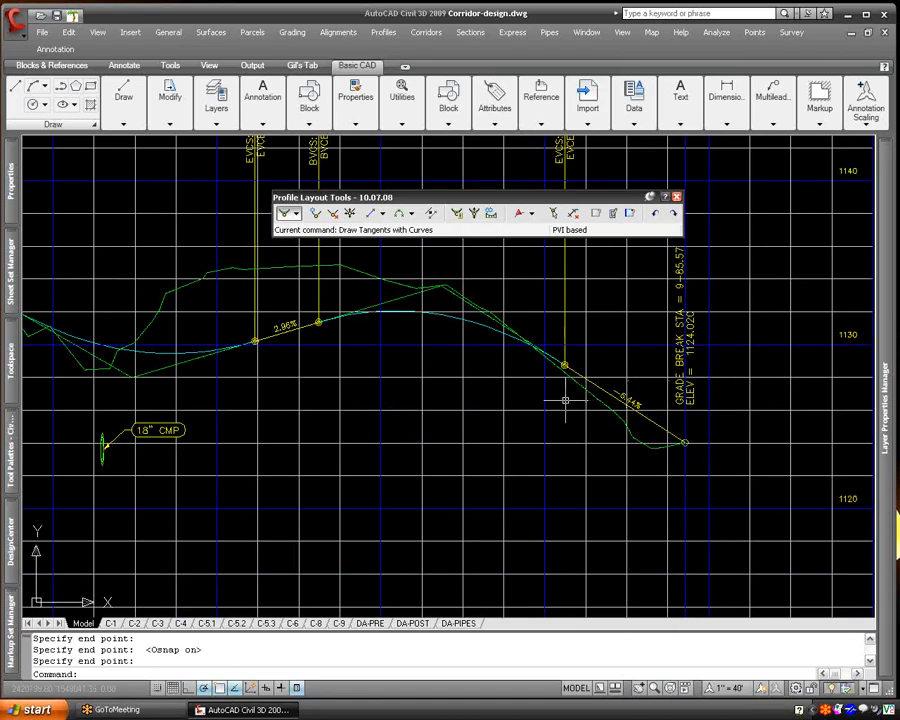
- Close the profile layout tools and erase the newly drawn design profile from the profile view
{"action": "scroll", "coordinate": [422, 408], "scroll_direction": "down", "scroll_amount": 3}
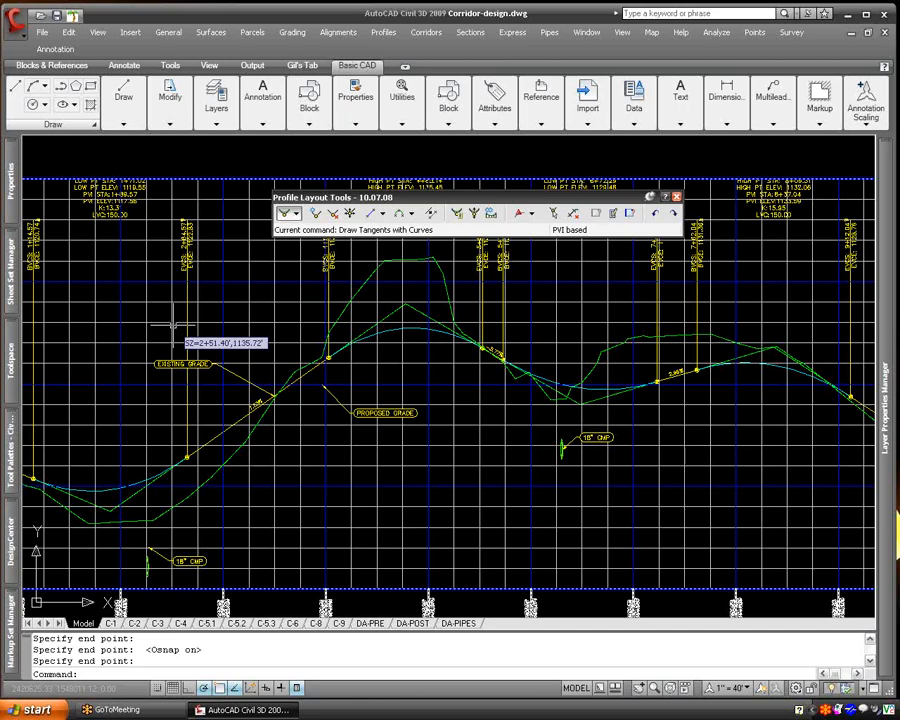
{"action": "left_click", "coordinate": [679, 198]}
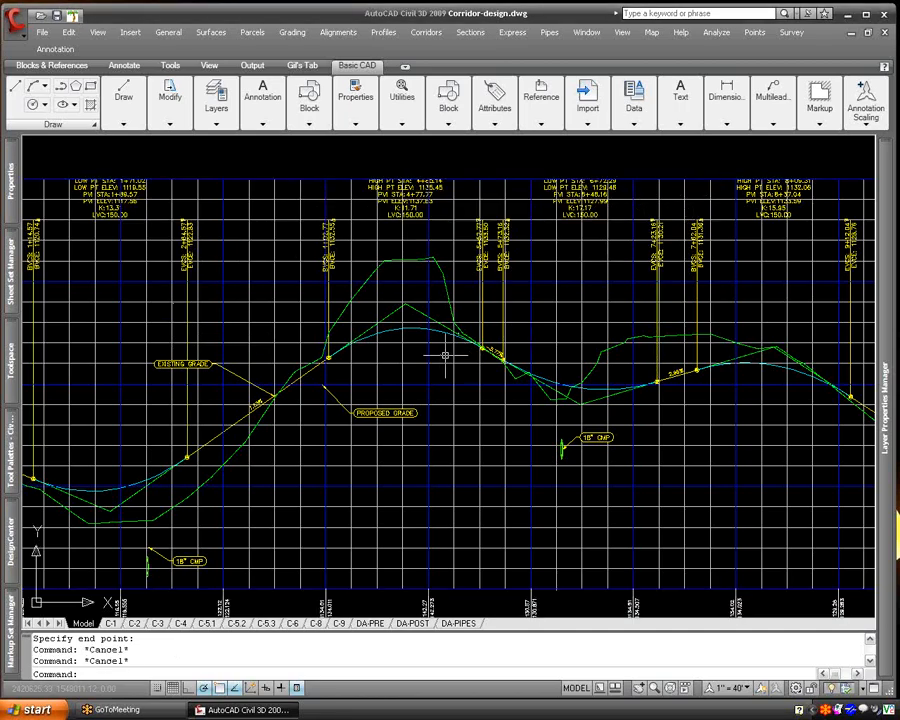
{"action": "left_click", "coordinate": [417, 333]}
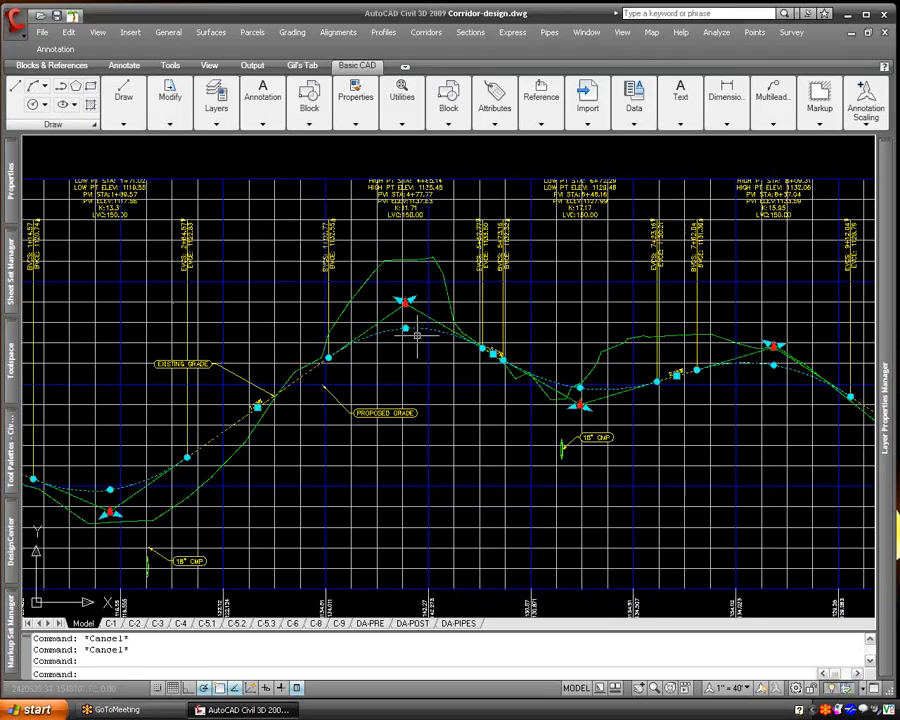
{"action": "type", "text": "e"}
{"action": "key", "text": "Return"}
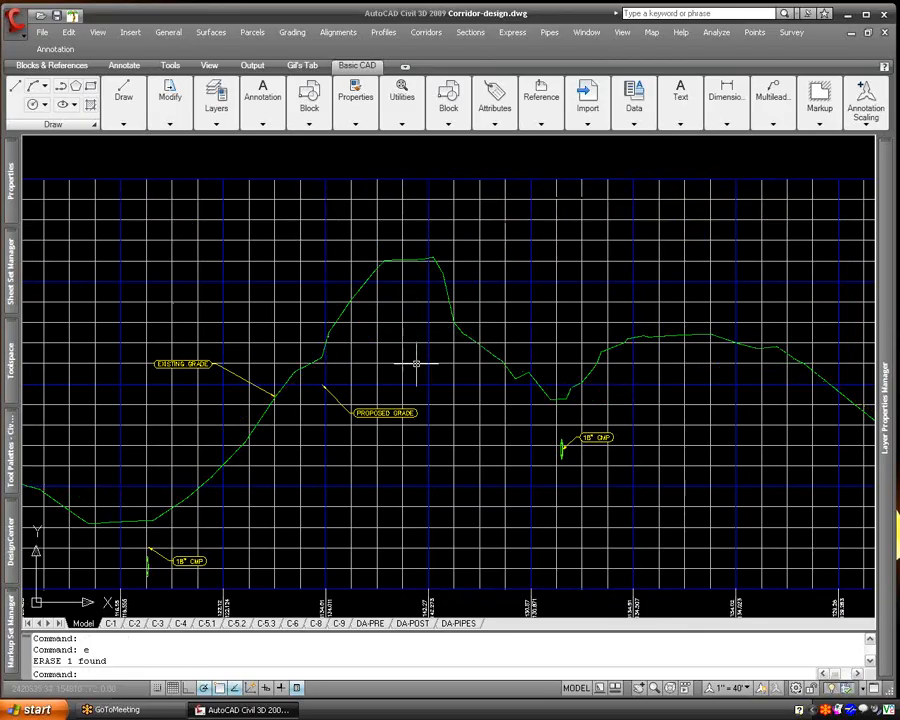
- Create a profile by layout in the road's profile view, with name and description 10.07.08, RMA T4 Design Profile style and Complete Label Set
{"action": "middle_click_drag", "start_coordinate": [367, 432], "coordinate": [750, 440]}
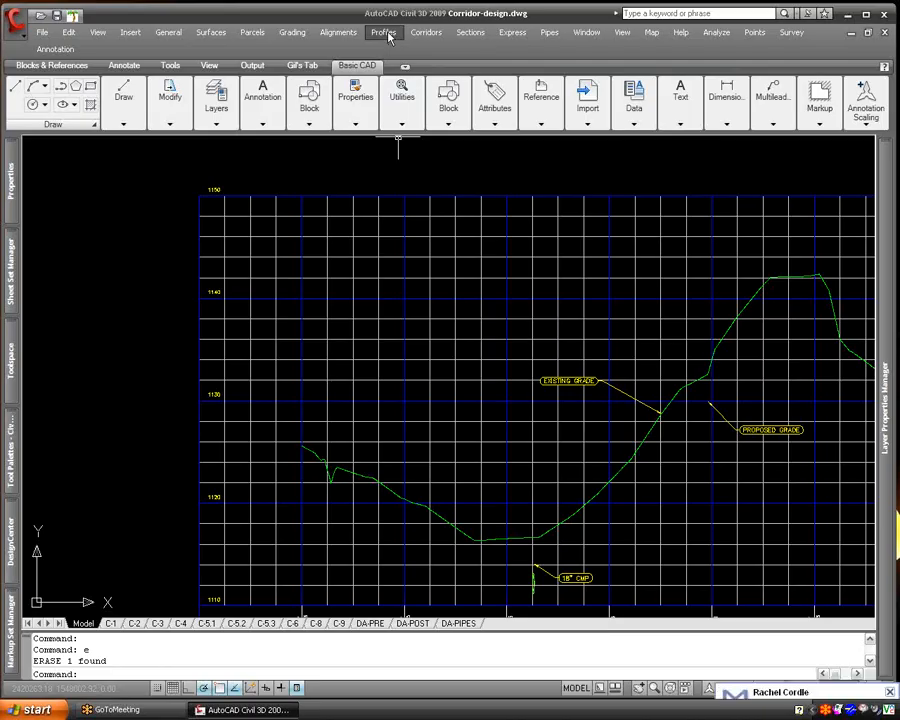
{"action": "left_click", "coordinate": [388, 34]}
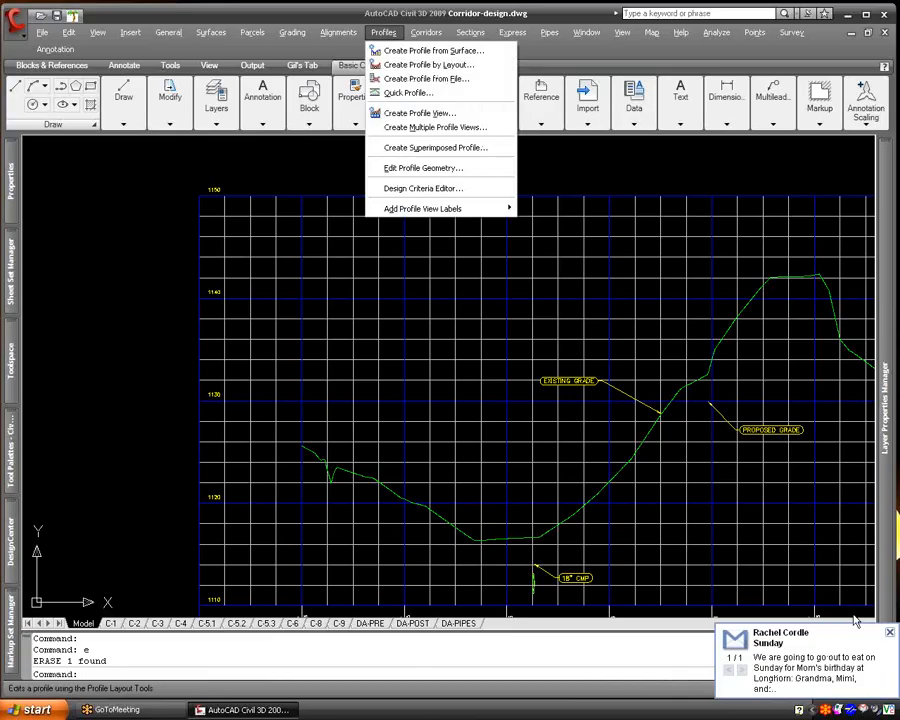
{"action": "left_click", "coordinate": [404, 66]}
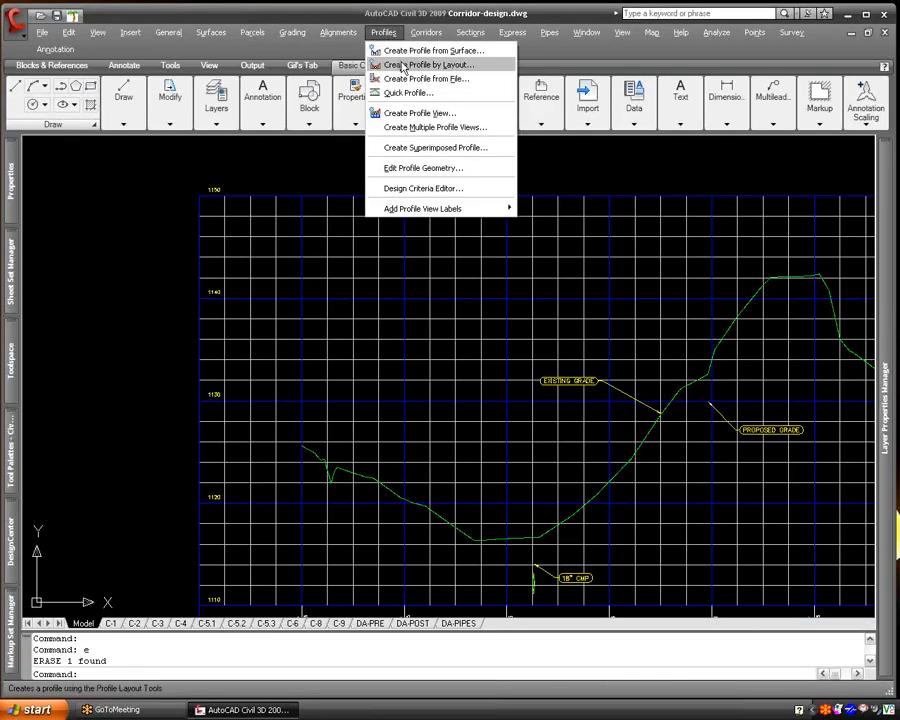
{"action": "left_click", "coordinate": [394, 64]}
{"action": "left_click", "coordinate": [385, 236]}
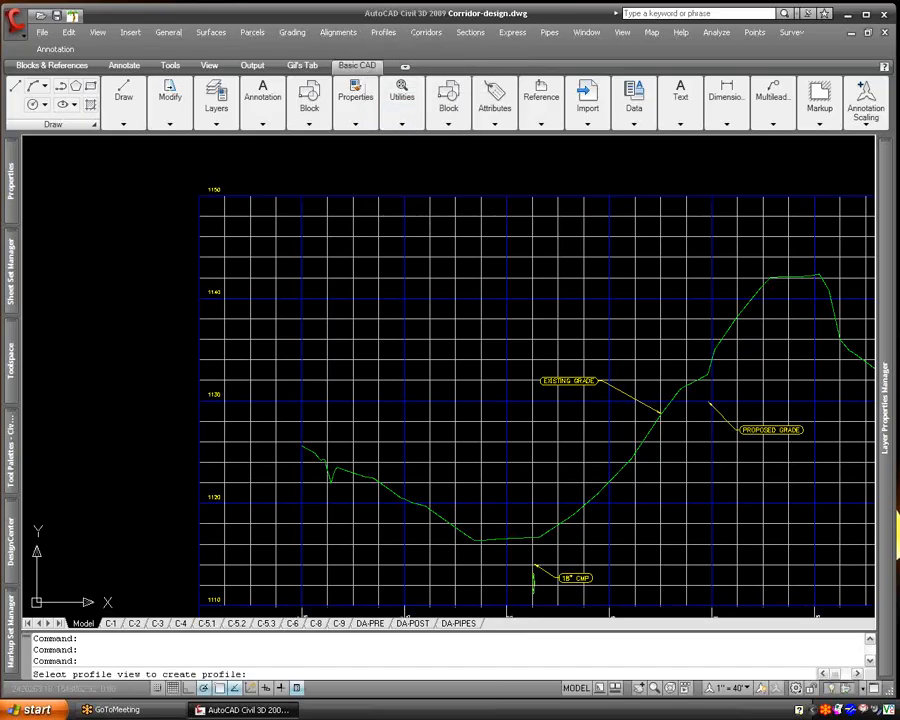
{"action": "left_click", "coordinate": [460, 267]}
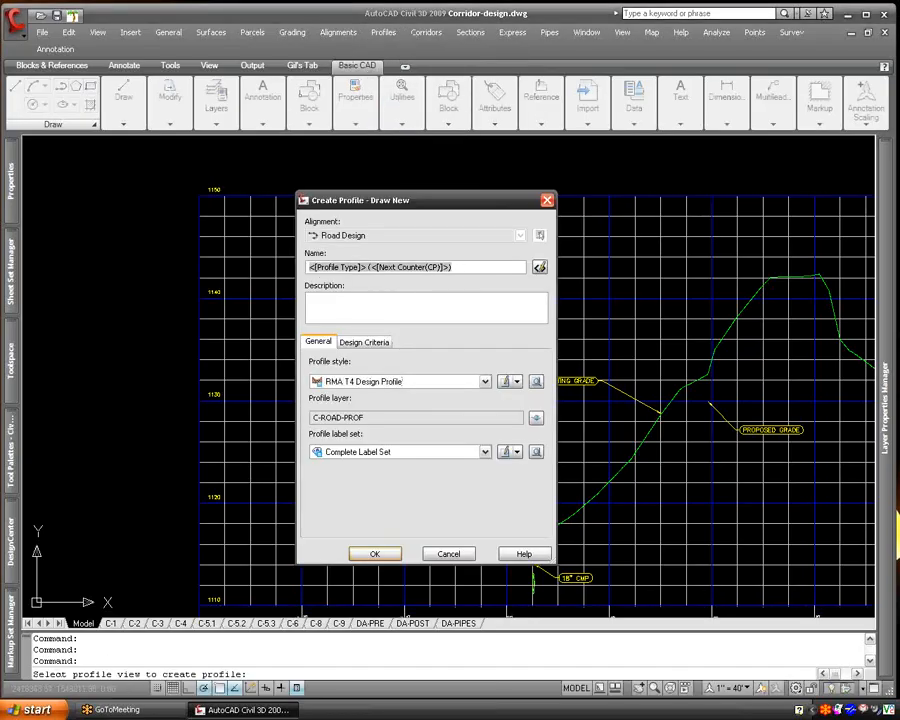
{"action": "type", "text": "10"}
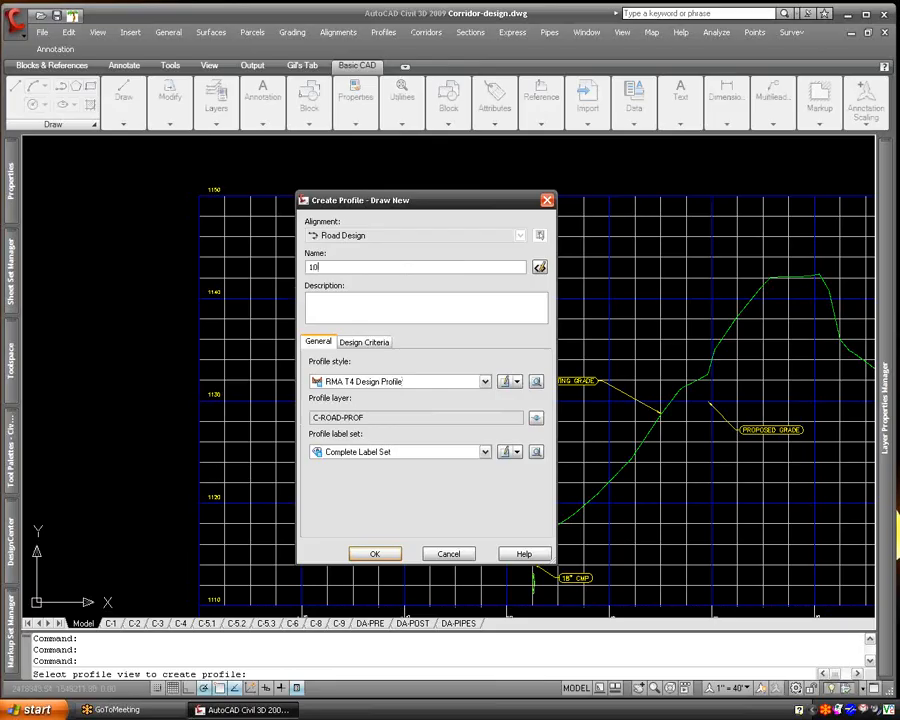
{"action": "type", "text": ".07.08"}
{"action": "left_click", "coordinate": [310, 300]}
{"action": "type", "text": "10.07.08"}
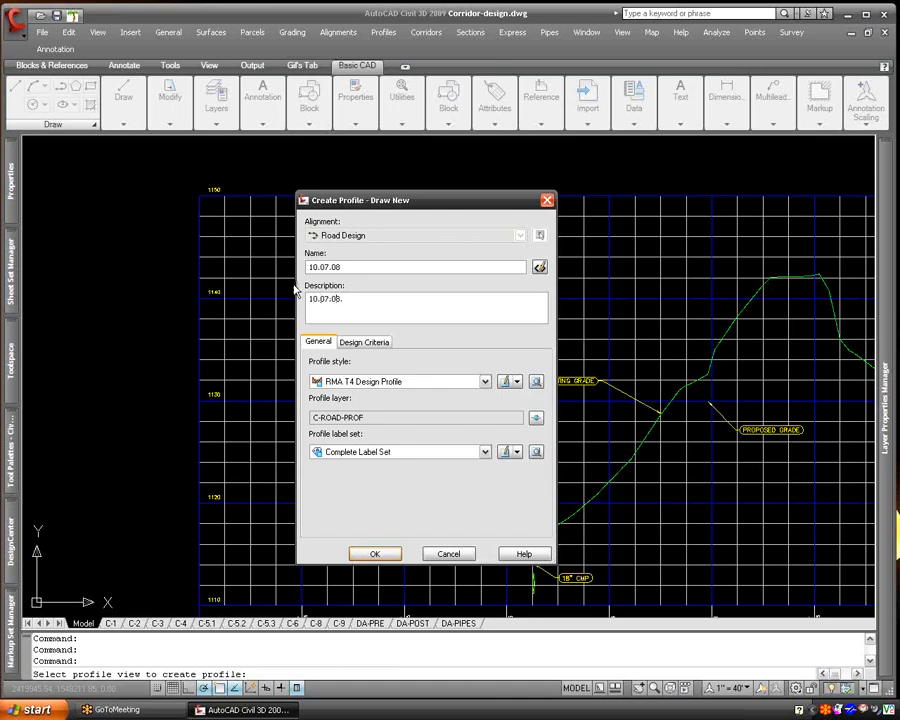
{"action": "left_click", "coordinate": [410, 452]}
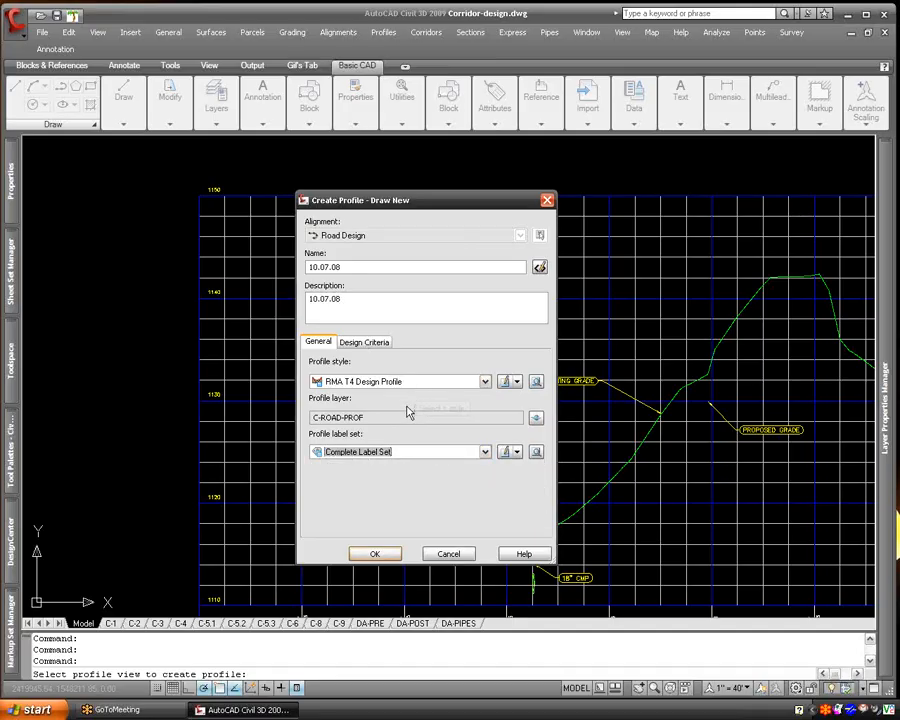
{"action": "left_click", "coordinate": [386, 561]}
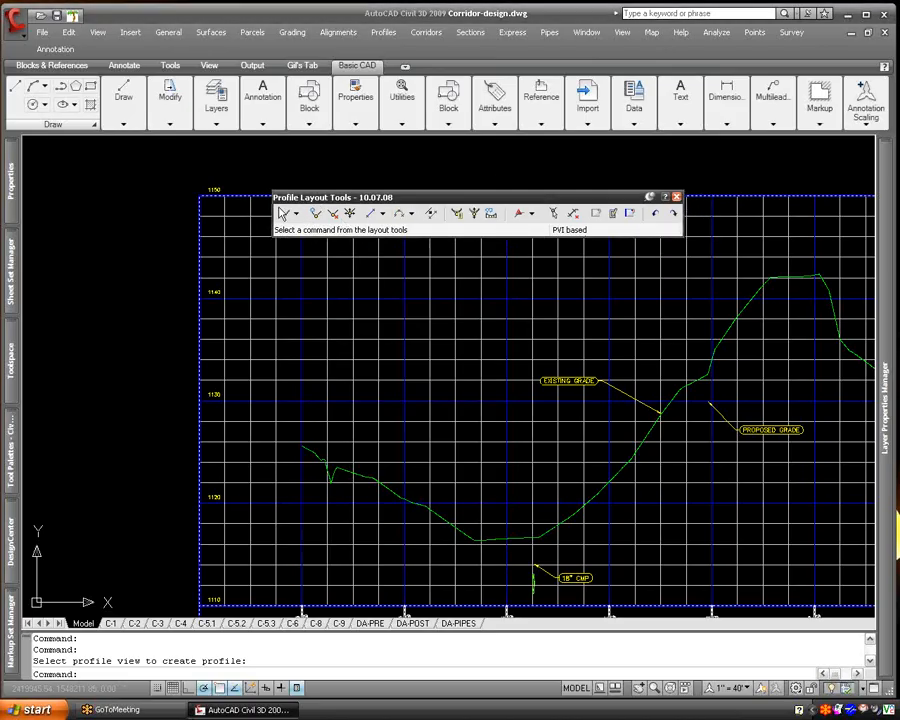
- Configure the vertical curve settings as parabolic with 150-foot lengths for both crest and sag curves
{"action": "left_click", "coordinate": [296, 214]}
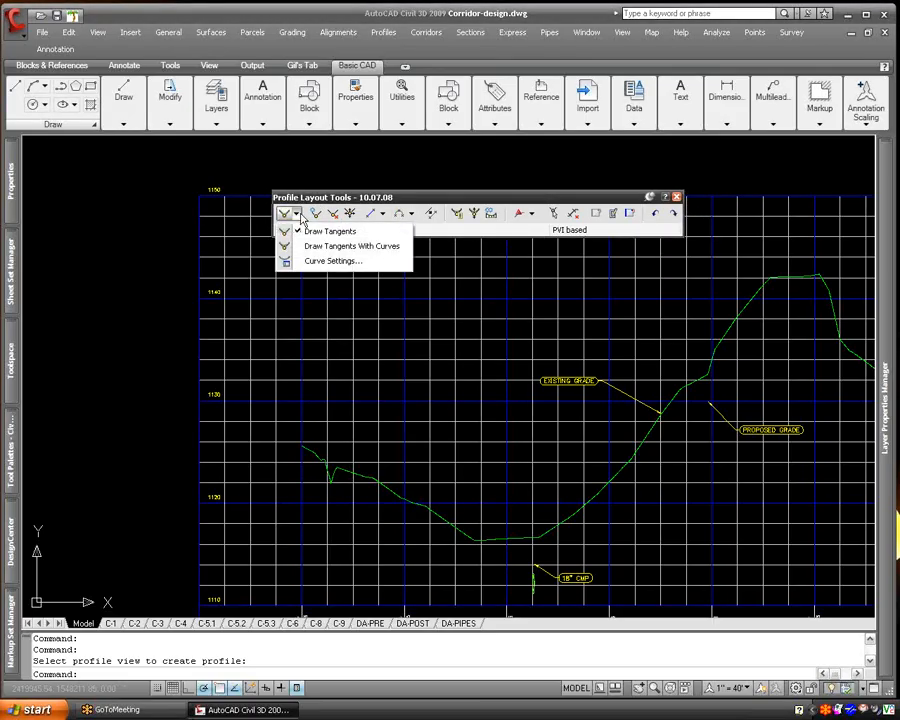
{"action": "left_click", "coordinate": [333, 261]}
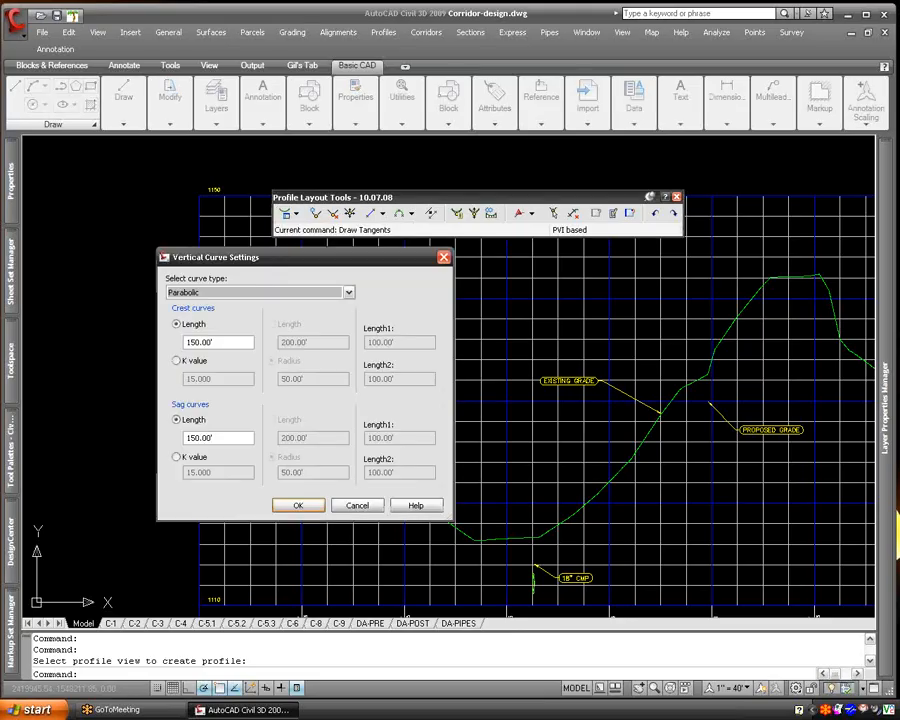
{"action": "left_click", "coordinate": [265, 293]}
{"action": "left_click", "coordinate": [321, 297]}
{"action": "left_click", "coordinate": [297, 505]}
- Draw tangents with curves from the existing ground's start through a sag PVI near station 2+00 to a crest PVI at about 4+77, elevation 1139.6
{"action": "left_click", "coordinate": [295, 215]}
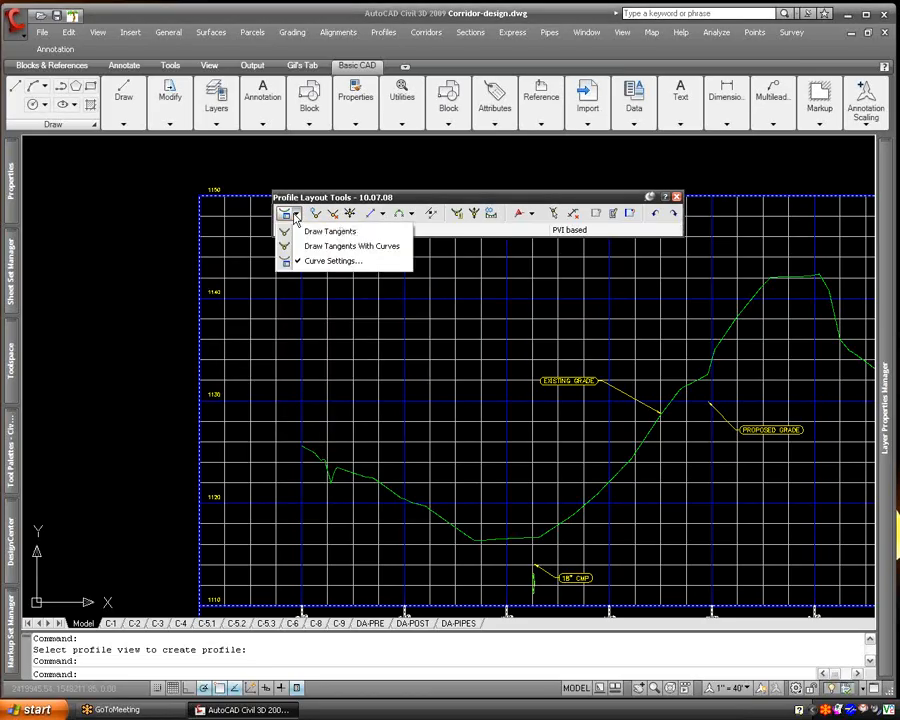
{"action": "left_click", "coordinate": [339, 247]}
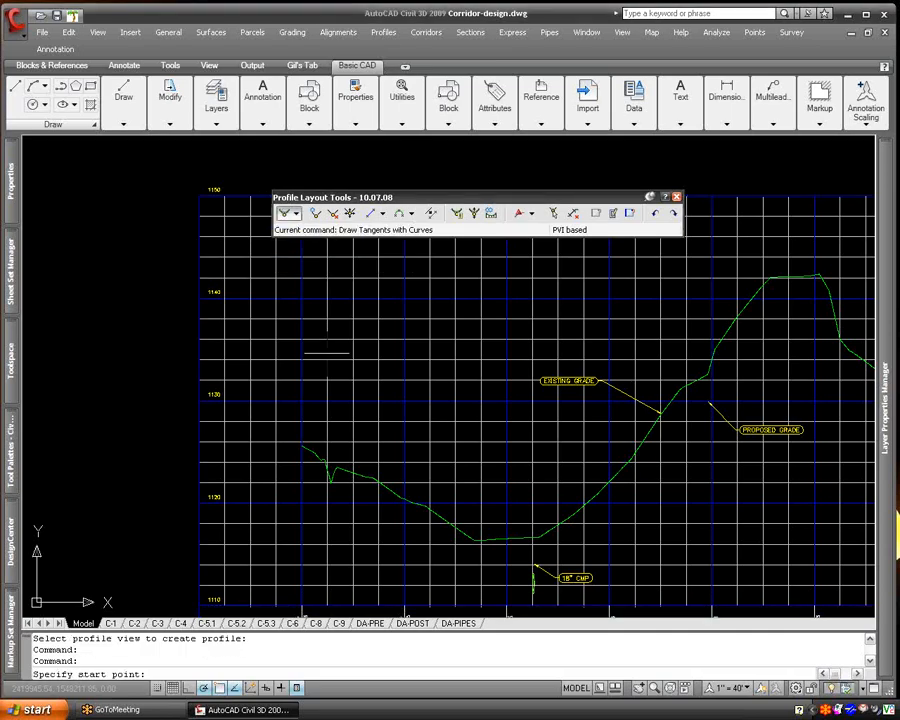
{"action": "left_click", "coordinate": [305, 452]}
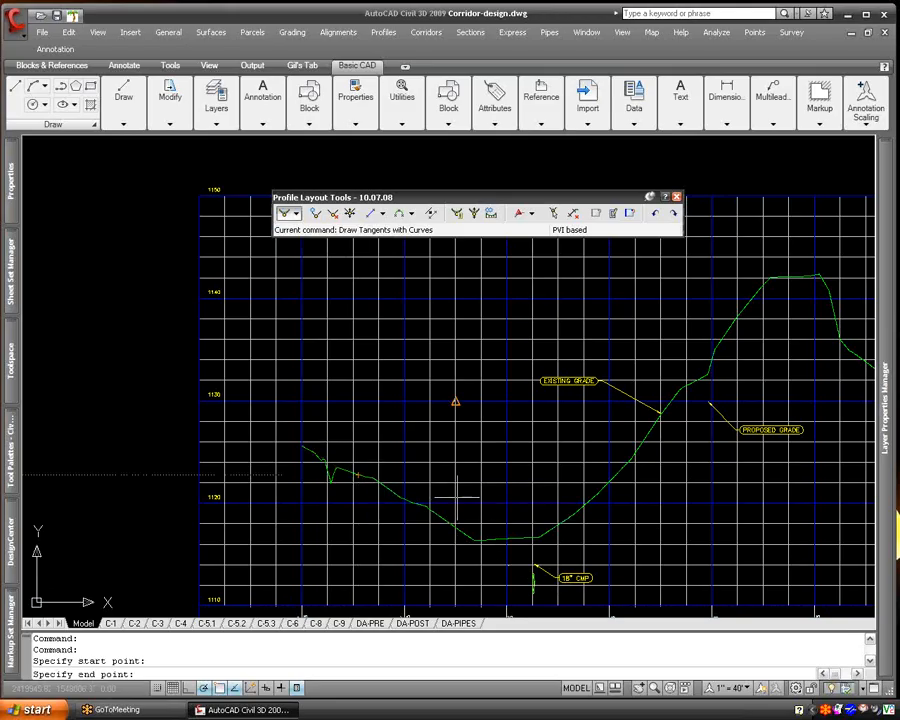
{"action": "key", "text": "F3"}
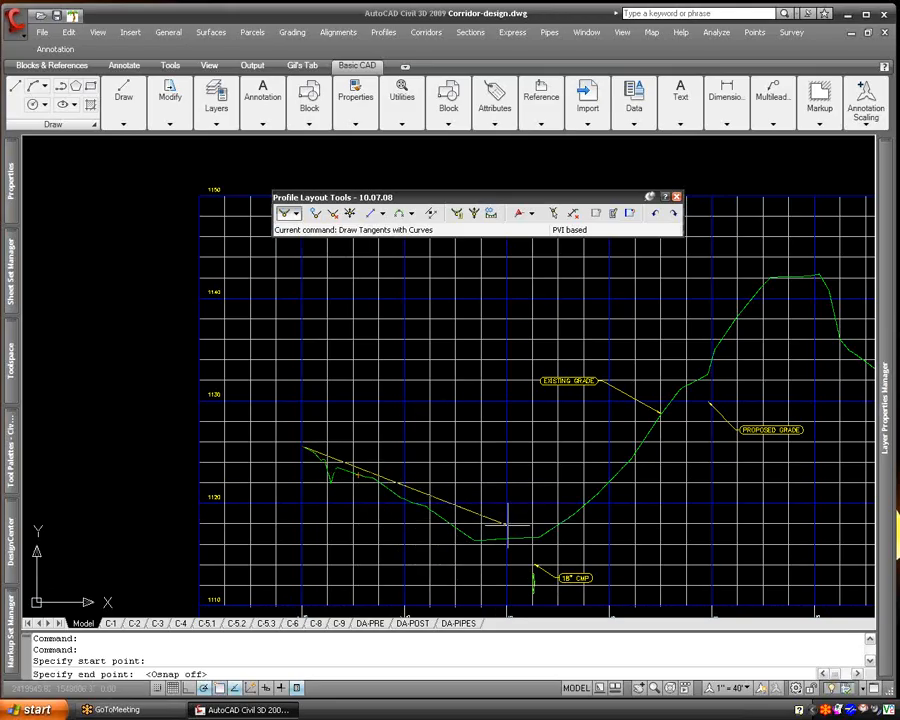
{"action": "left_click", "coordinate": [794, 307]}
- Add PVIs at about 6+53, elevation 1129.5, and 8+42, elevation 1133.7, then finish near the existing ground's end and close the layout tools
{"action": "middle_click_drag", "start_coordinate": [818, 357], "coordinate": [411, 322]}
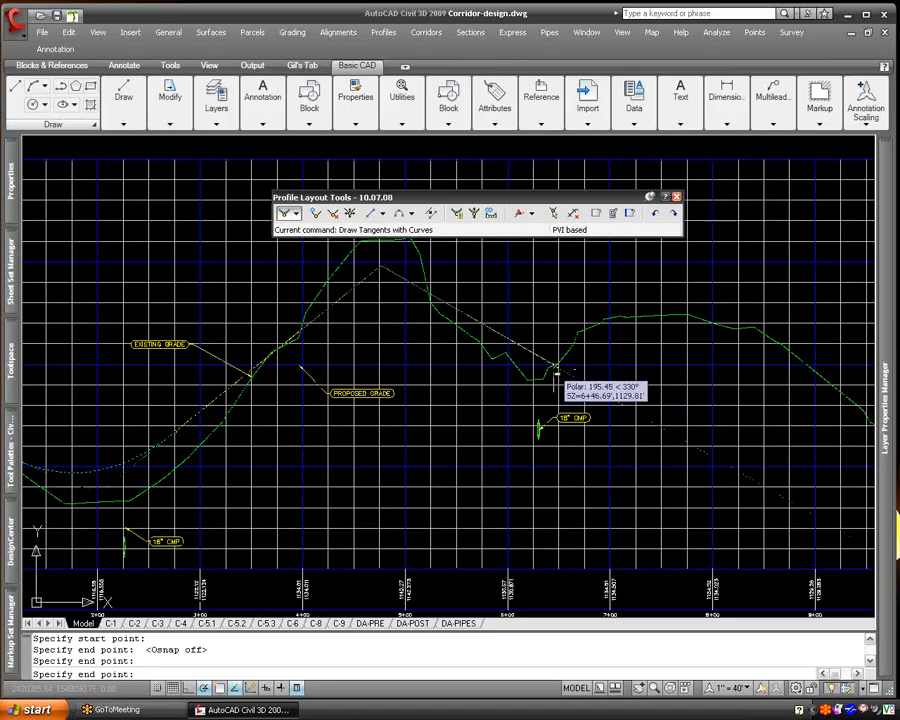
{"action": "left_click", "coordinate": [558, 367]}
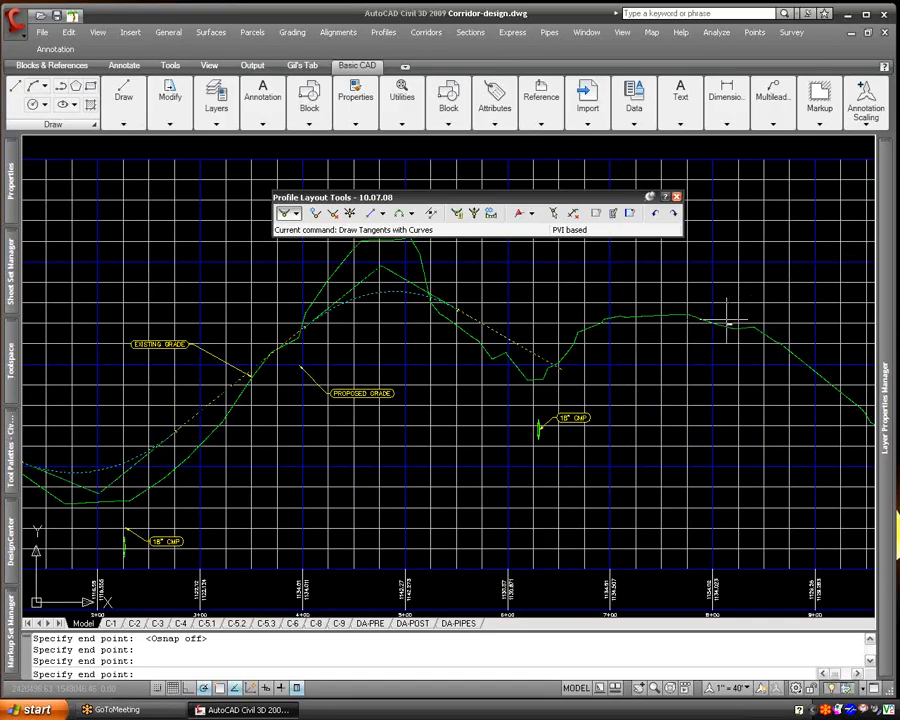
{"action": "mouse_move", "coordinate": [750, 324]}
{"action": "middle_mouse_down"}
{"action": "mouse_move", "coordinate": [585, 287]}
{"action": "mouse_move", "coordinate": [600, 293]}
{"action": "middle_mouse_up"}
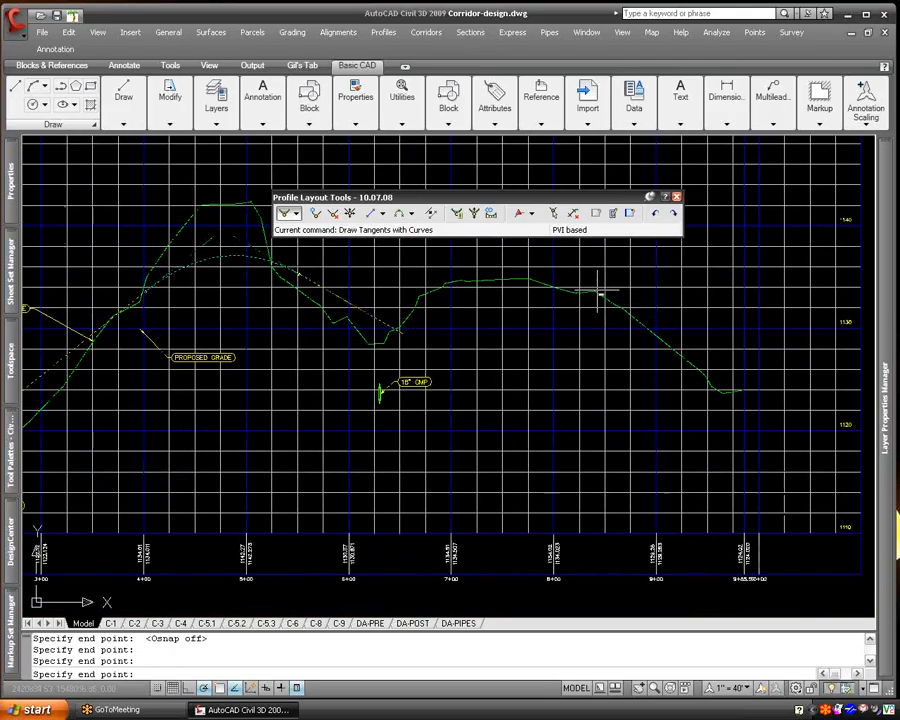
{"action": "left_click", "coordinate": [597, 294]}
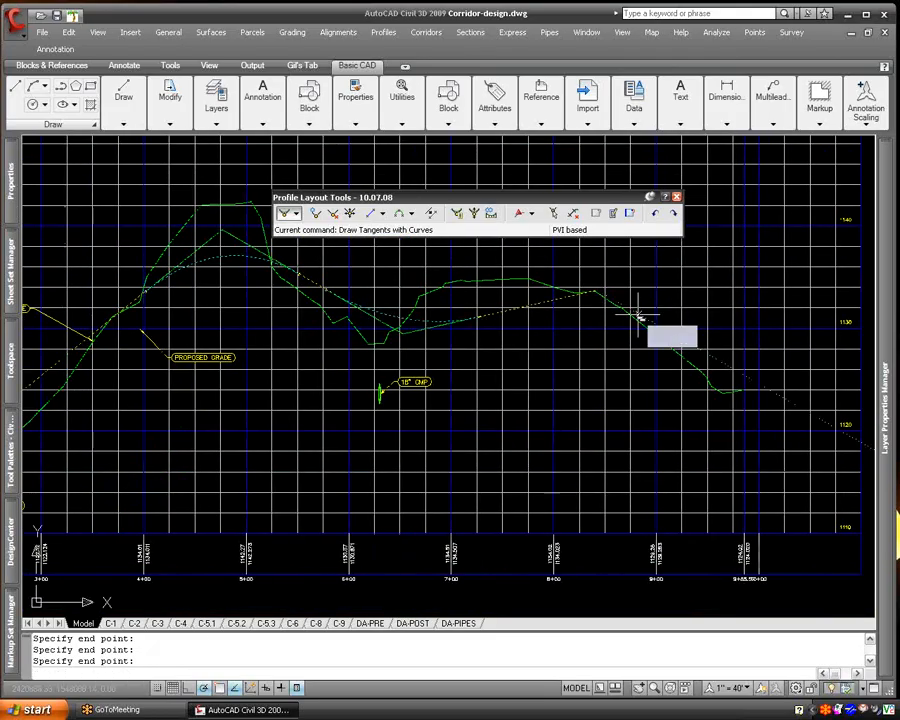
{"action": "left_click", "coordinate": [742, 391]}
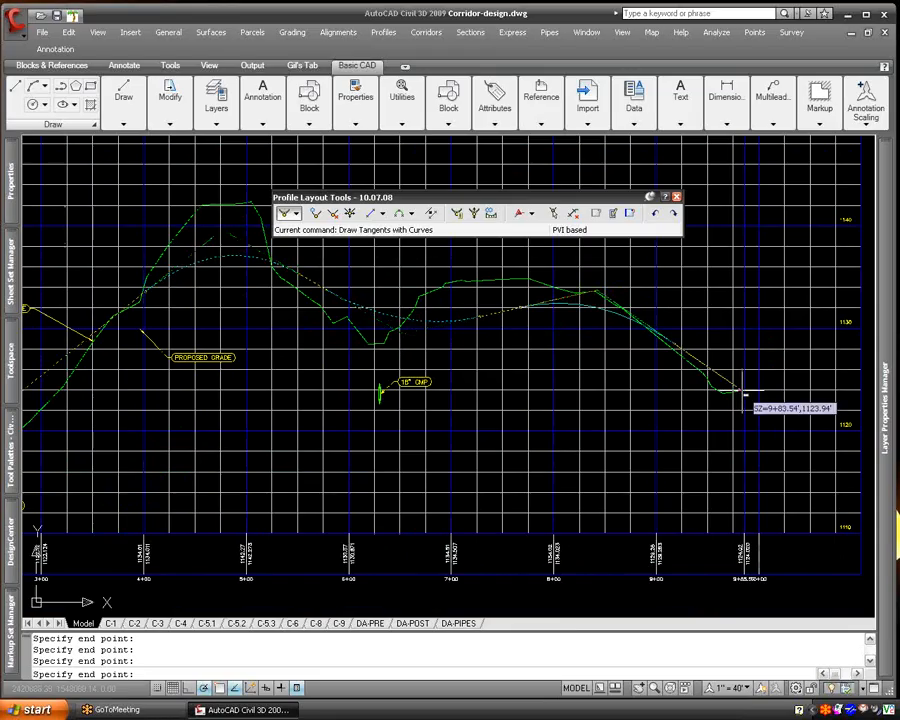
{"action": "key", "text": "F3"}
{"action": "key", "text": "Return"}
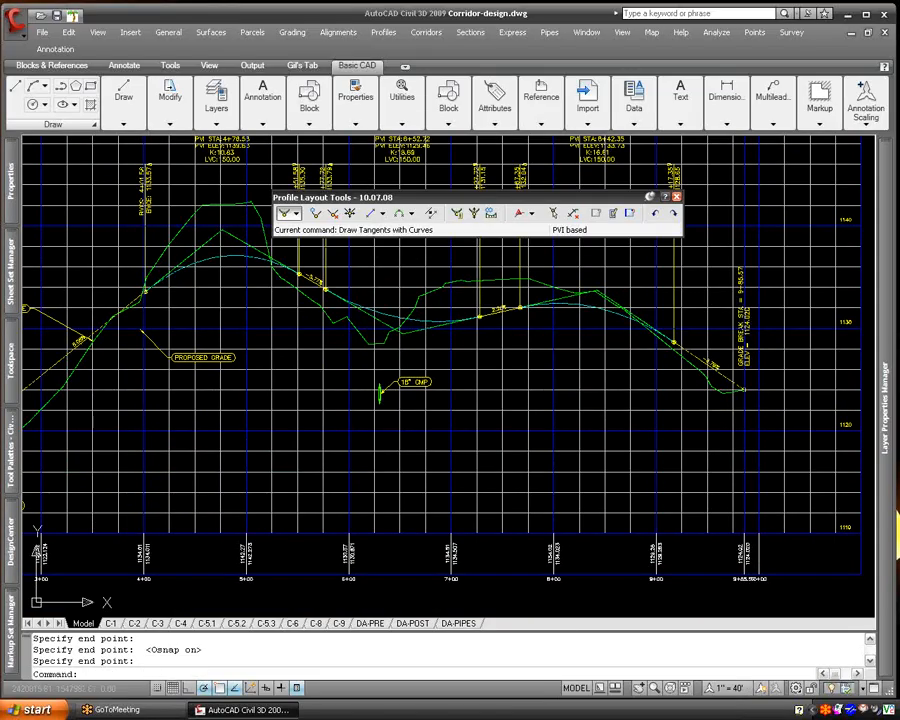
{"action": "left_click", "coordinate": [676, 197]}
- Draw a rectangle enclosing the upper, symmetrical road assembly in the assembly area beside the profile view
{"action": "middle_click_drag", "start_coordinate": [308, 396], "coordinate": [644, 440]}
{"action": "scroll", "coordinate": [644, 440], "scroll_direction": "down", "scroll_amount": 2}
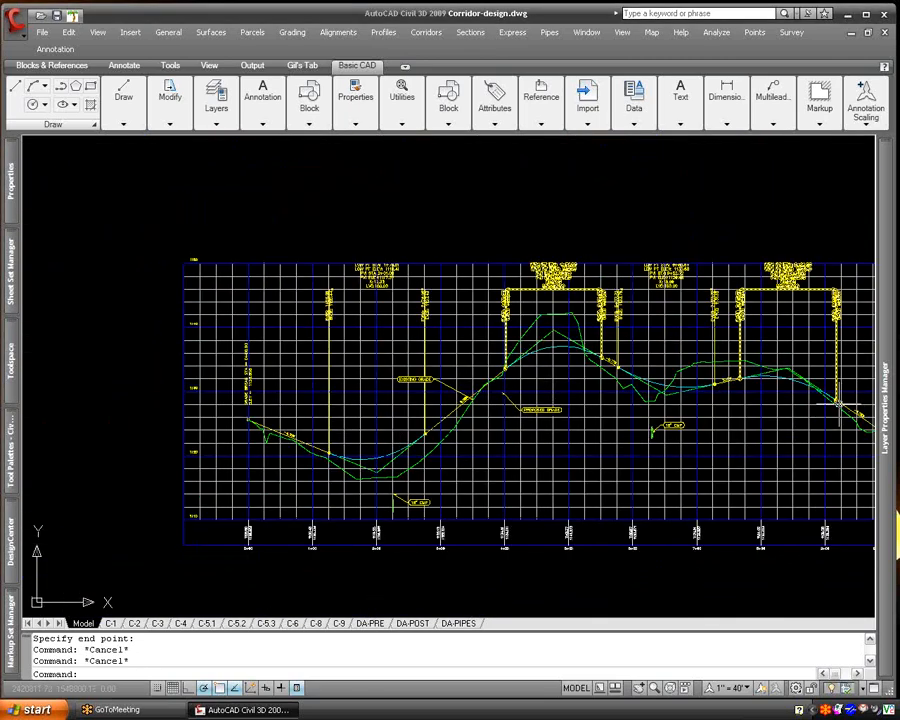
{"action": "middle_click_drag", "start_coordinate": [834, 403], "coordinate": [389, 378]}
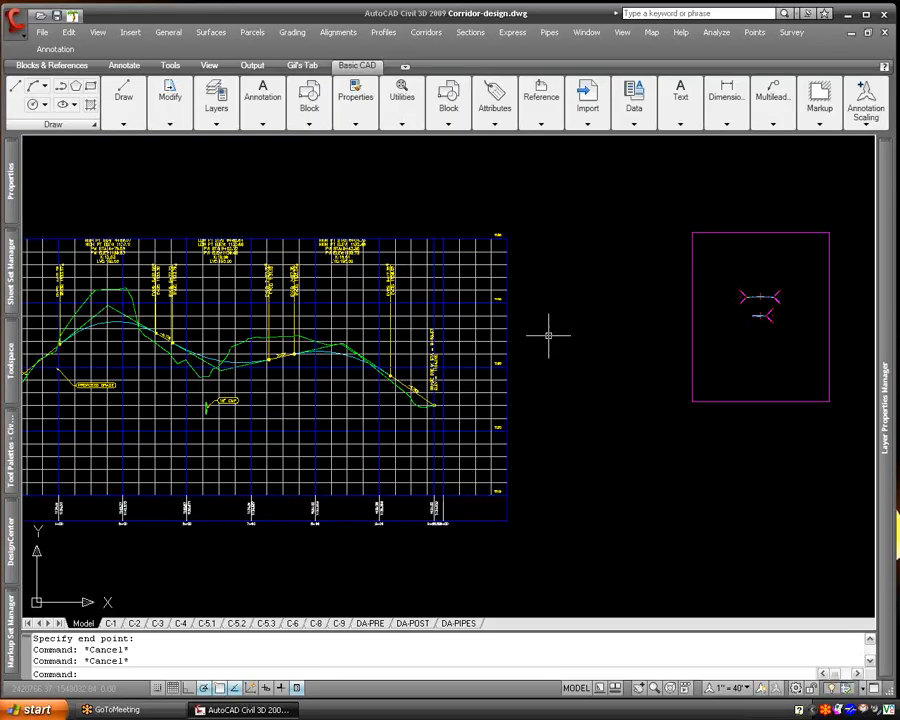
{"action": "middle_click_drag", "start_coordinate": [776, 324], "coordinate": [509, 345]}
{"action": "scroll", "coordinate": [509, 345], "scroll_direction": "up", "scroll_amount": 8}
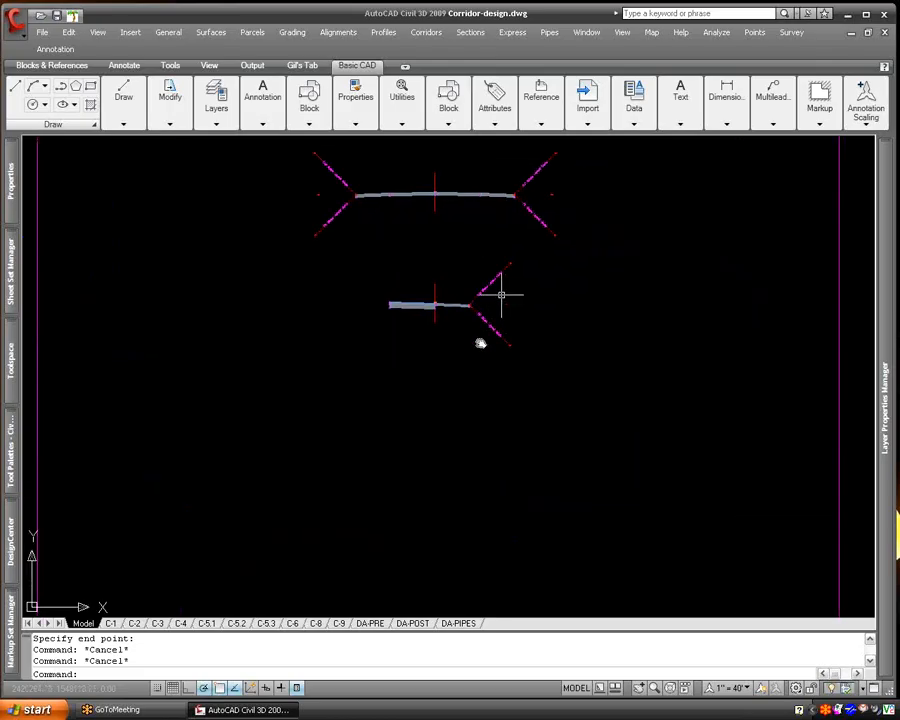
{"action": "middle_click_drag", "start_coordinate": [494, 296], "coordinate": [478, 392]}
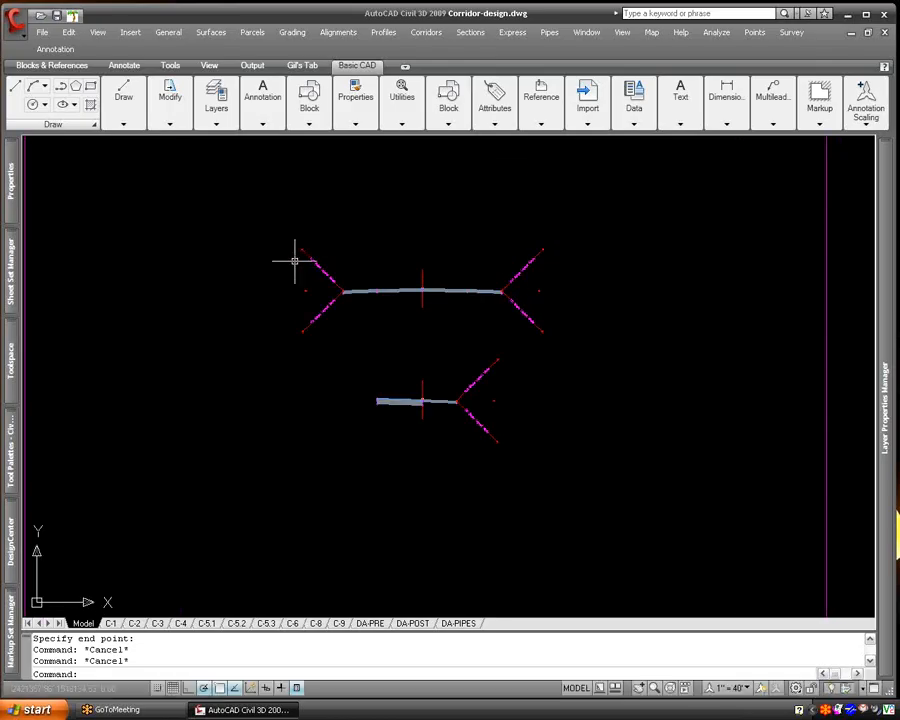
{"action": "middle_click_drag", "start_coordinate": [377, 317], "coordinate": [436, 438]}
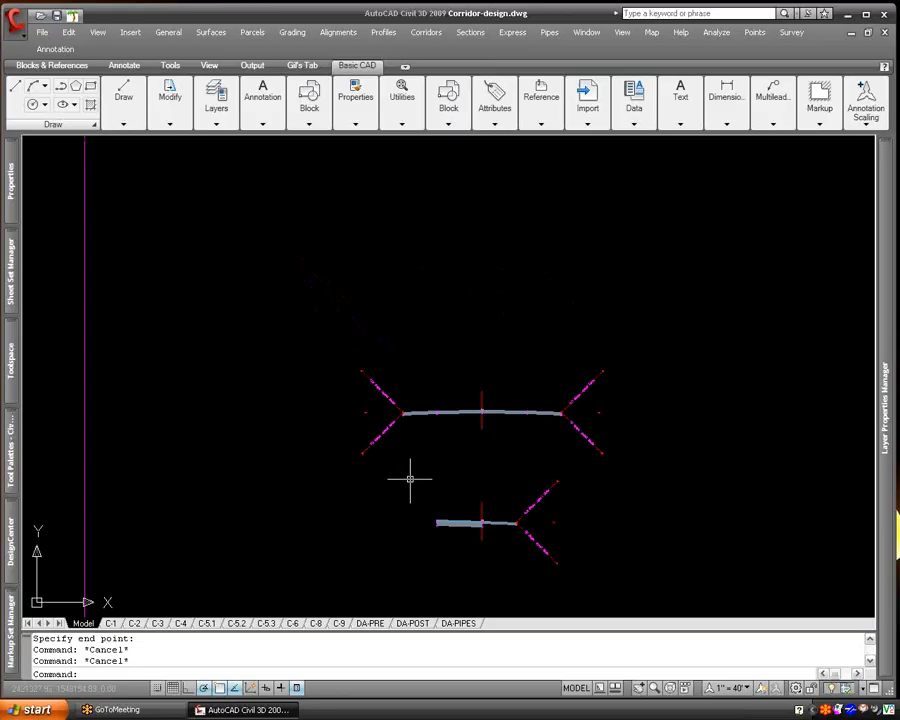
{"action": "type", "text": "rec"}
{"action": "key", "text": "Return"}
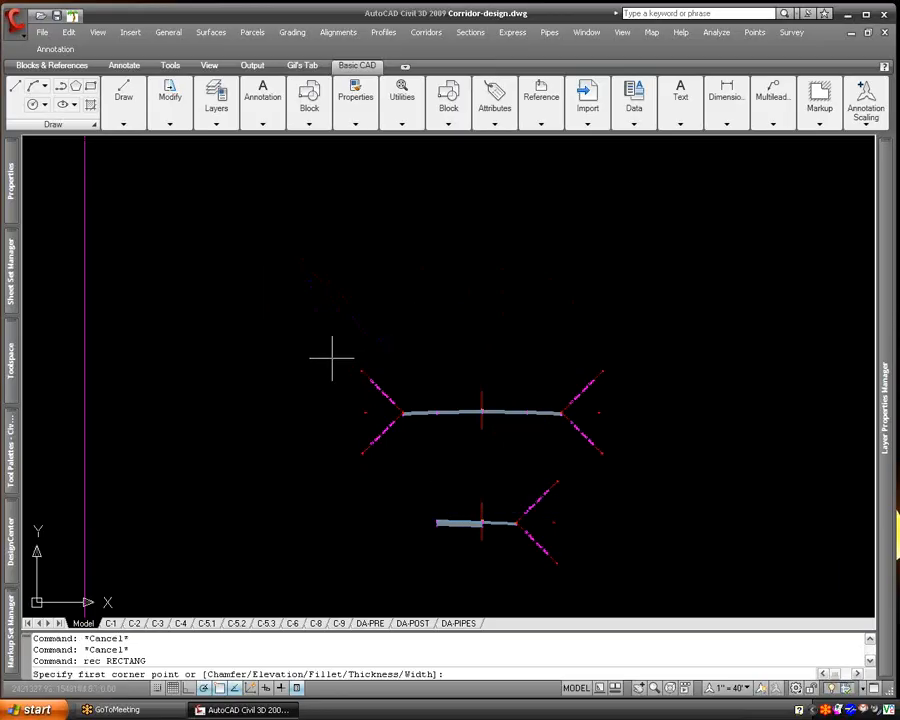
{"action": "left_click", "coordinate": [333, 354]}
{"action": "left_click", "coordinate": [630, 474]}
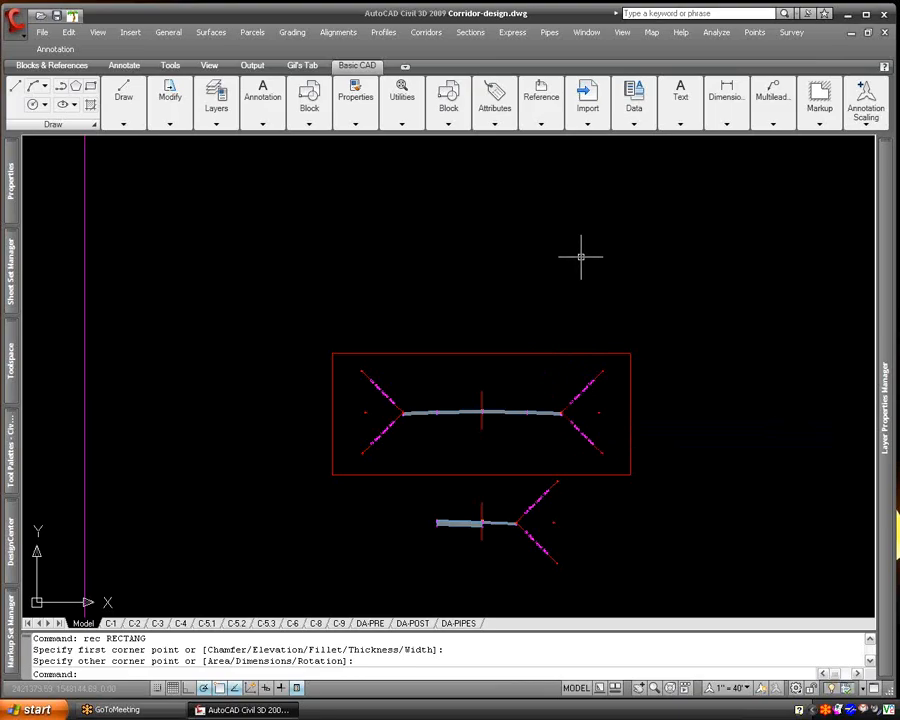
- Start a new assembly named Section10.07.08 with the description 10.07.08
{"action": "left_click", "coordinate": [430, 36]}
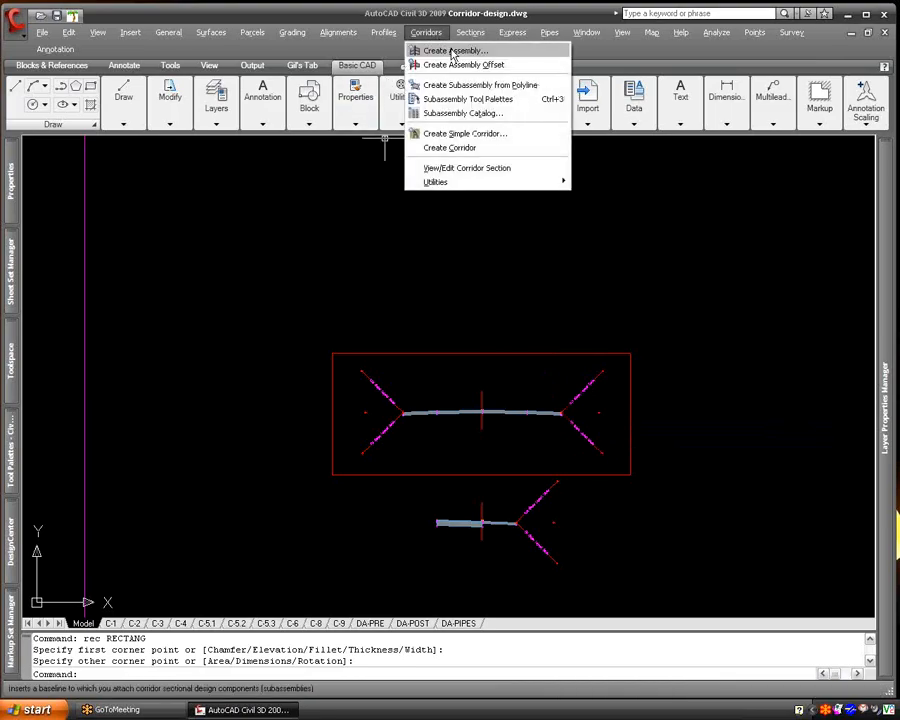
{"action": "left_click", "coordinate": [452, 53]}
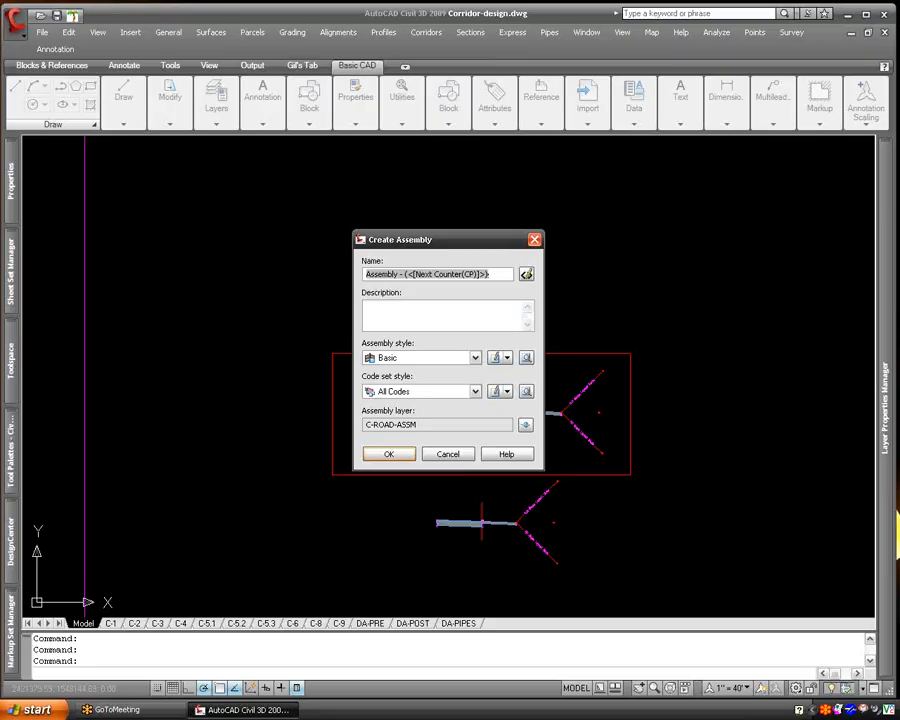
{"action": "type", "text": "cross"}
{"action": "key", "text": "BackSpace"}
{"action": "key", "text": "BackSpace"}
{"action": "key", "text": "BackSpace"}
{"action": "key", "text": "BackSpace"}
{"action": "key", "text": "BackSpace"}
{"action": "type", "text": "Section 10.07.08"}
{"action": "key", "text": "Tab"}
{"action": "key", "text": "Tab"}
{"action": "type", "text": "10.07.08"}
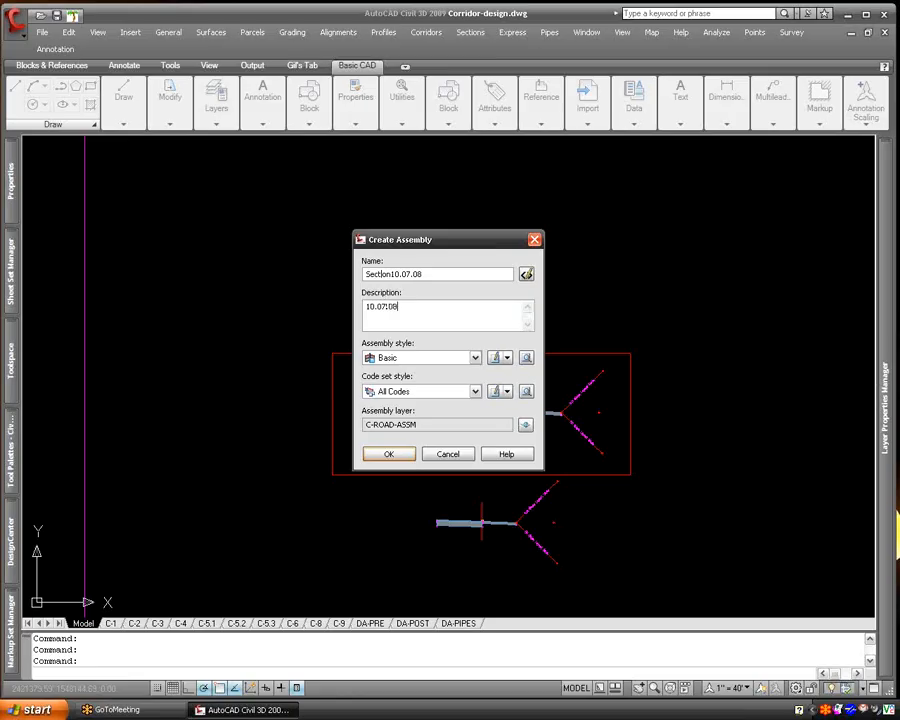
- Keep the Basic assembly style and All Codes code set, and place the new assembly's baseline above the rectangle
{"action": "left_click", "coordinate": [474, 358]}
{"action": "left_click", "coordinate": [465, 370]}
{"action": "left_click", "coordinate": [458, 396]}
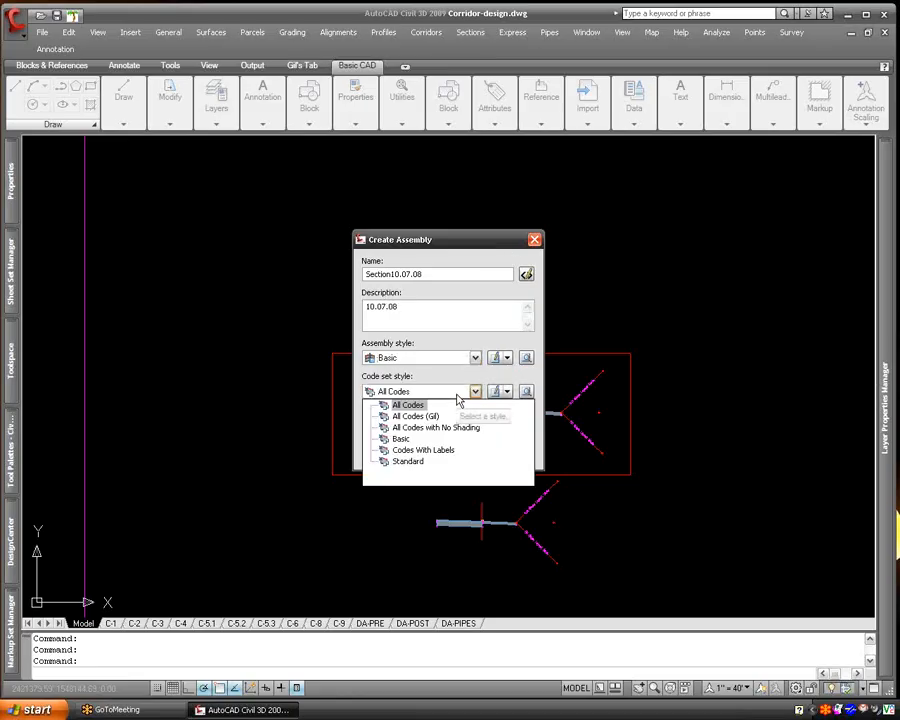
{"action": "left_click", "coordinate": [458, 397]}
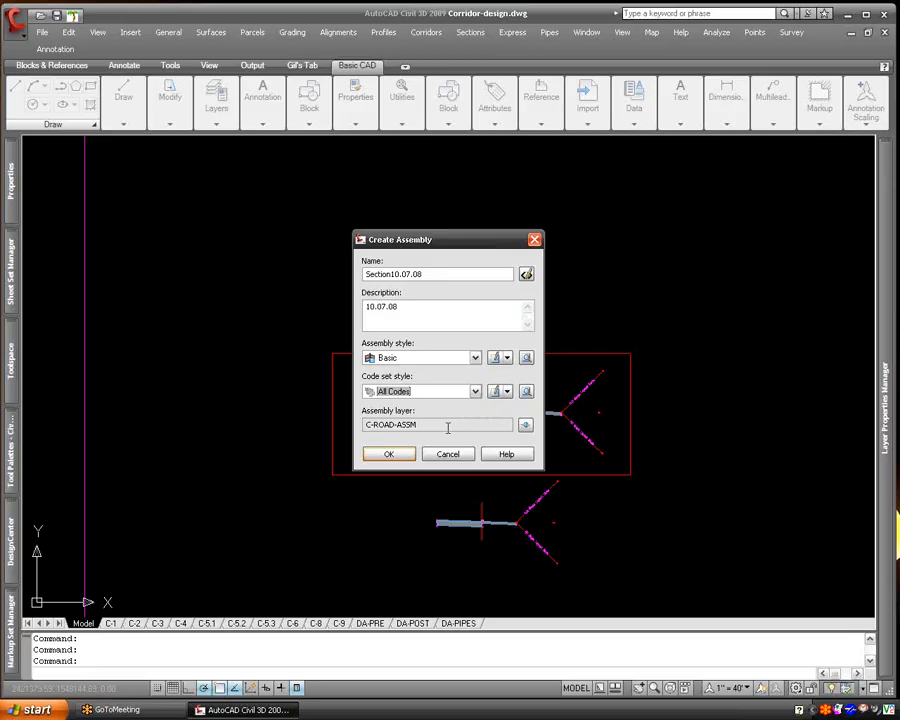
{"action": "left_click", "coordinate": [403, 457]}
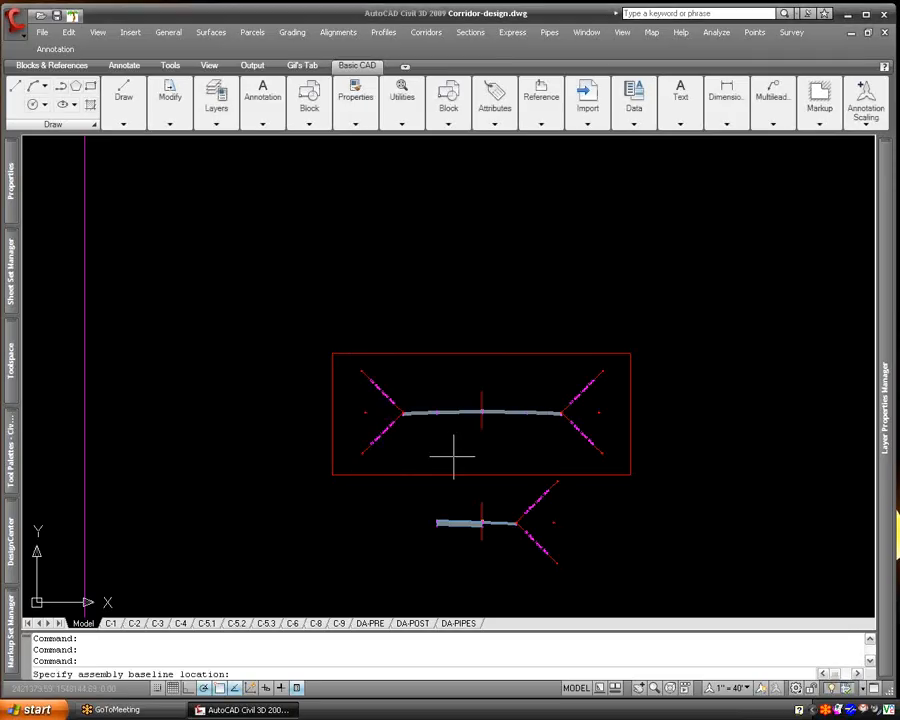
{"action": "left_click", "coordinate": [481, 219]}
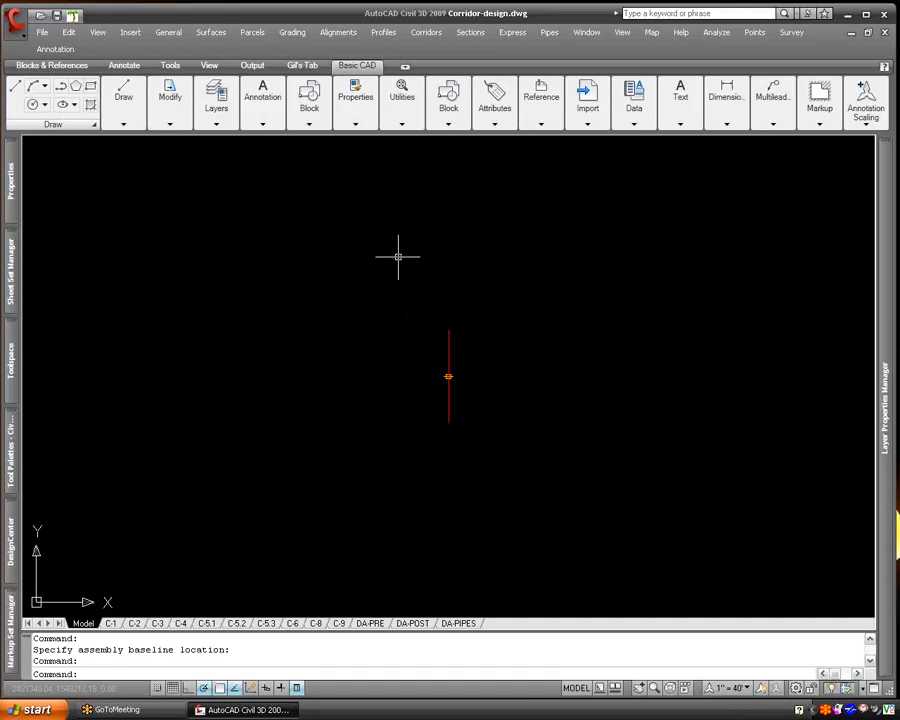
- Show the Civil 3D Imperial tool palettes and keep them docked open beside the drawing
{"action": "left_click", "coordinate": [168, 31]}
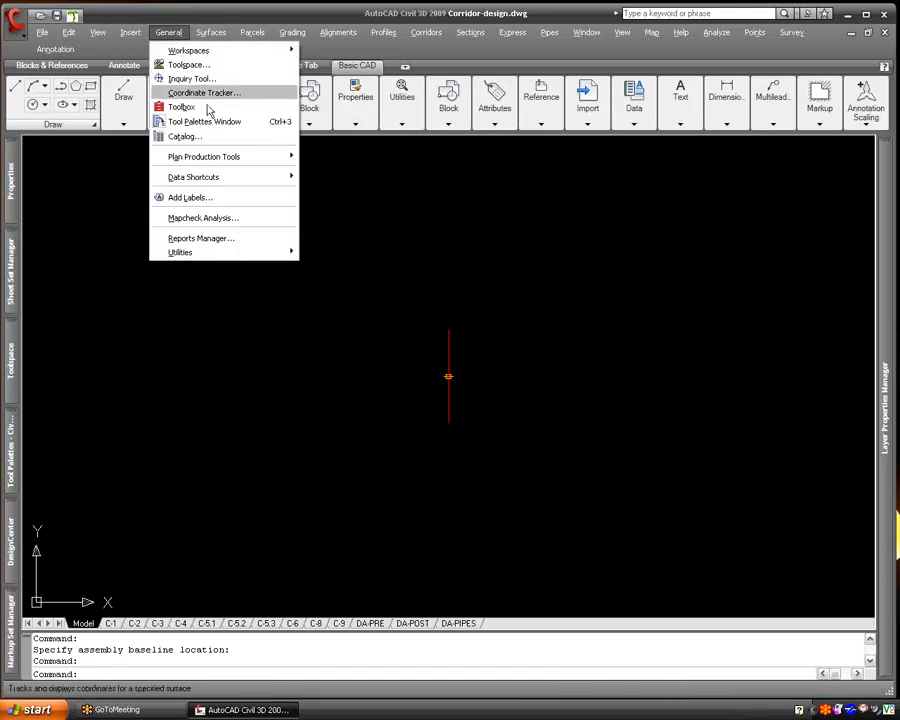
{"action": "left_click", "coordinate": [283, 20]}
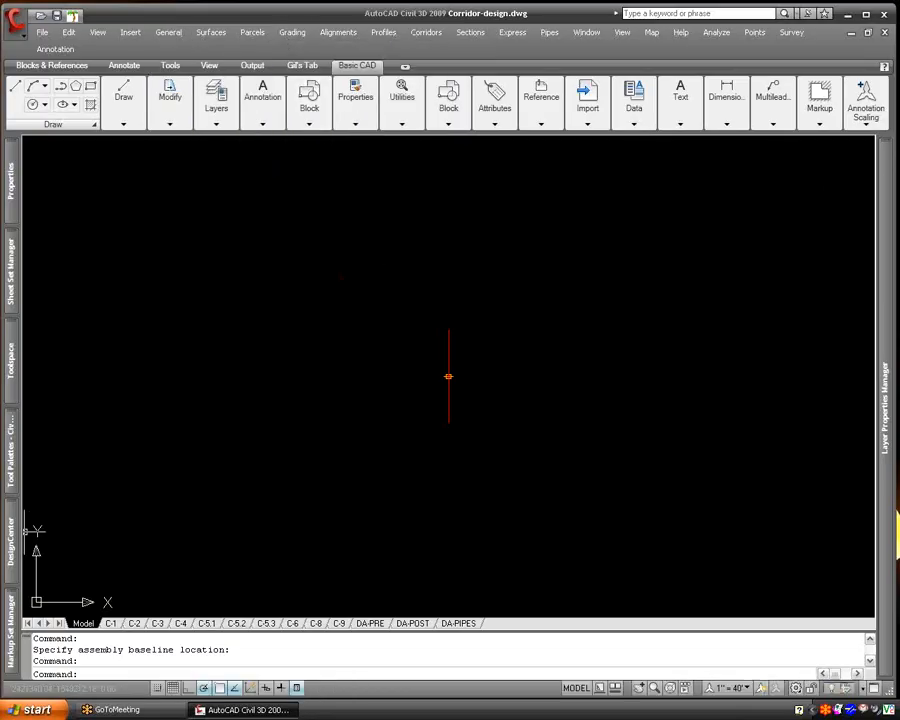
{"action": "mouse_move", "coordinate": [14, 455]}
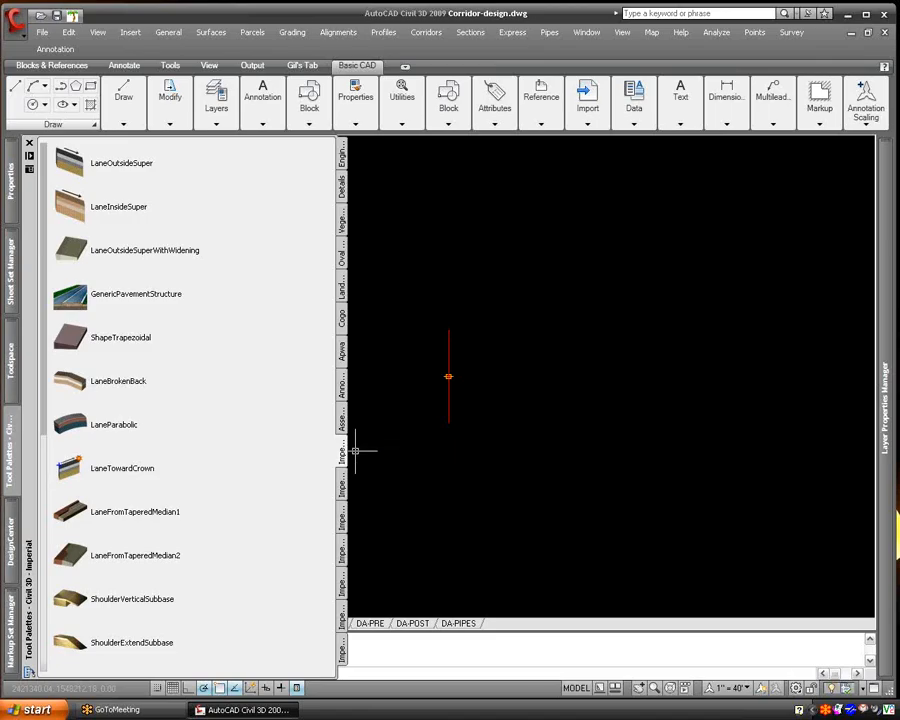
{"action": "right_click", "coordinate": [17, 447]}
{"action": "left_click", "coordinate": [29, 157]}
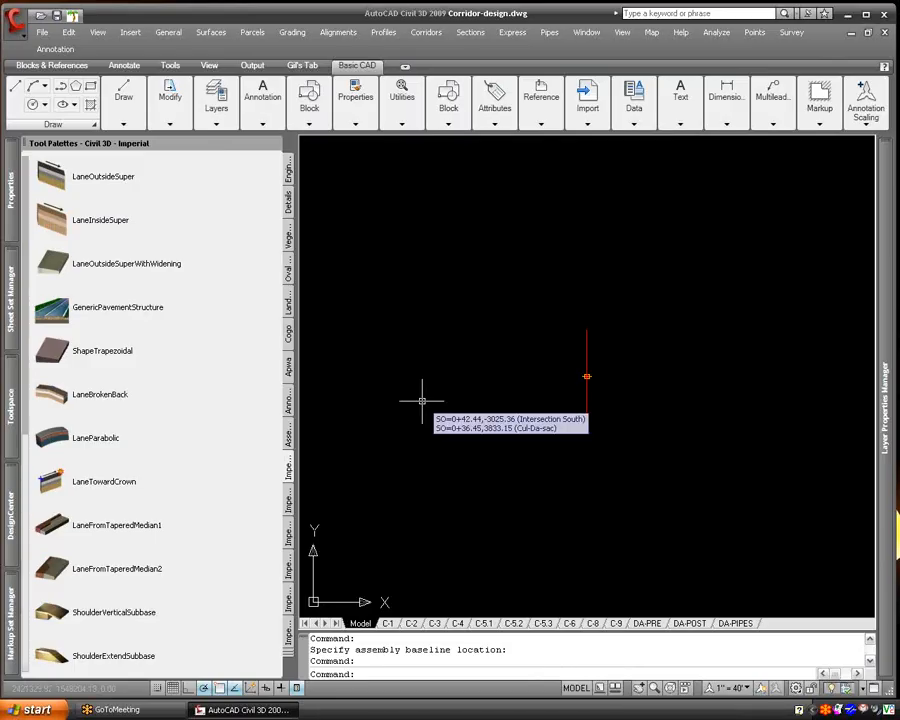
- Examine the ready-made assemblies in the tool palettes, covering the common, intersection and roundabout groups
{"action": "left_click", "coordinate": [290, 437]}
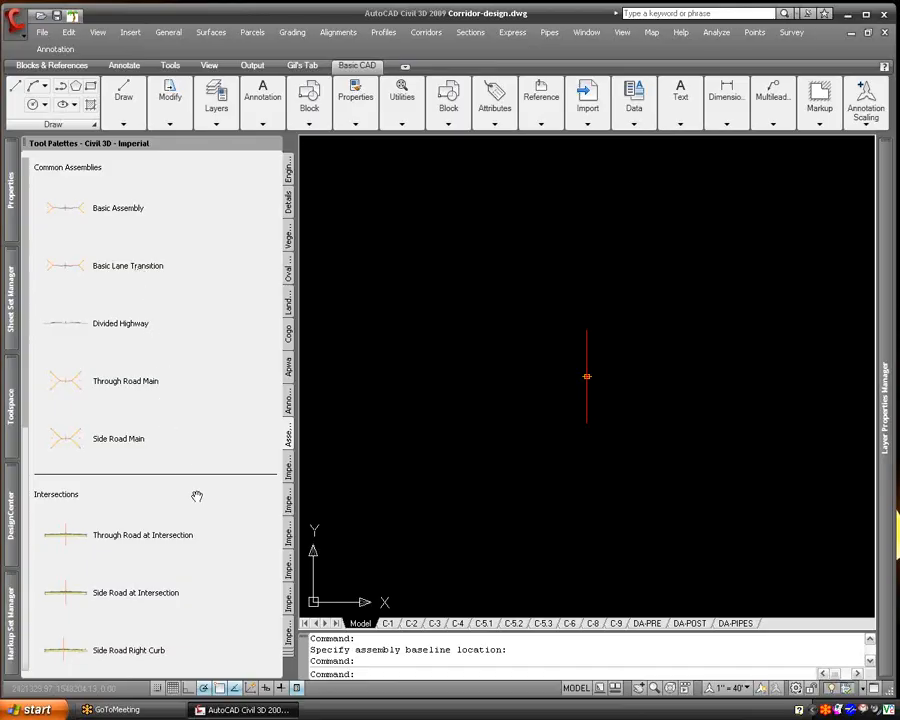
{"action": "scroll", "coordinate": [208, 400], "scroll_direction": "down", "scroll_amount": 3}
{"action": "left_click_drag", "start_coordinate": [187, 620], "coordinate": [187, 520]}
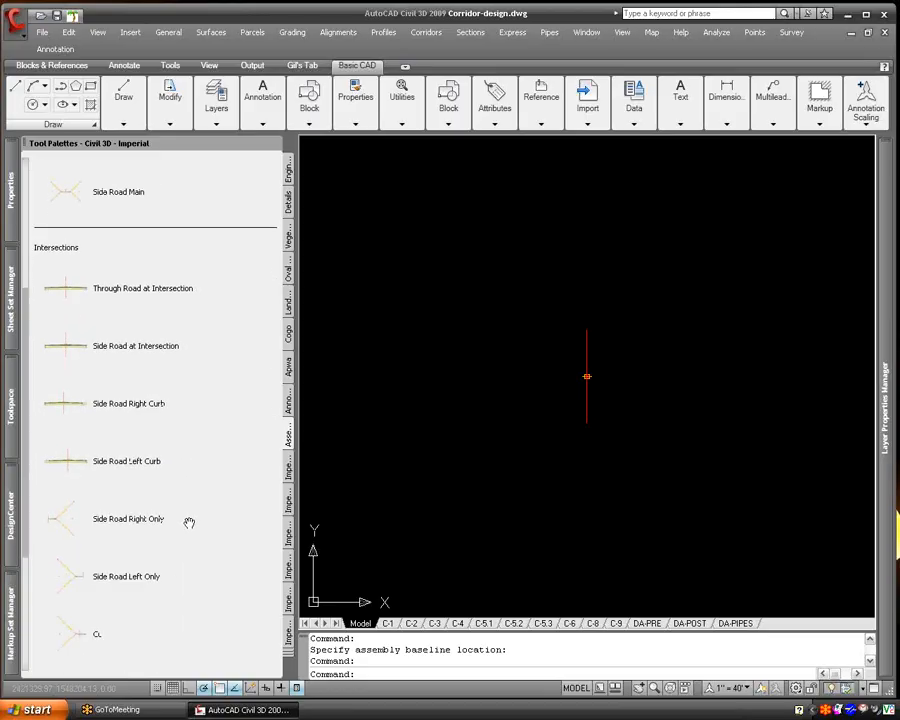
{"action": "left_click_drag", "start_coordinate": [235, 593], "coordinate": [231, 506]}
{"action": "left_click_drag", "start_coordinate": [234, 591], "coordinate": [235, 548]}
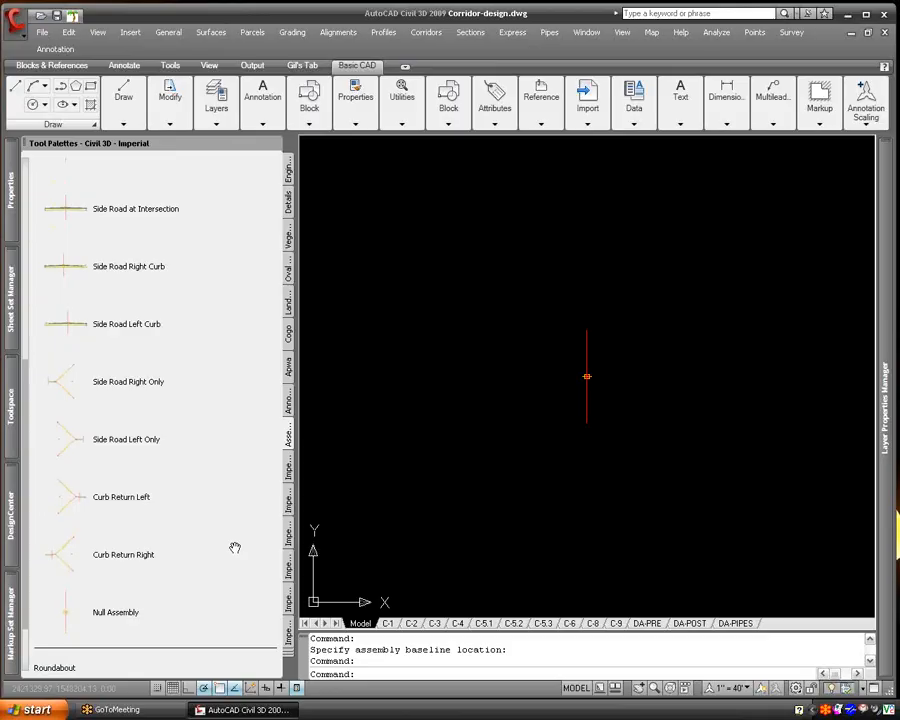
{"action": "scroll", "coordinate": [223, 548], "scroll_direction": "down", "scroll_amount": 2}
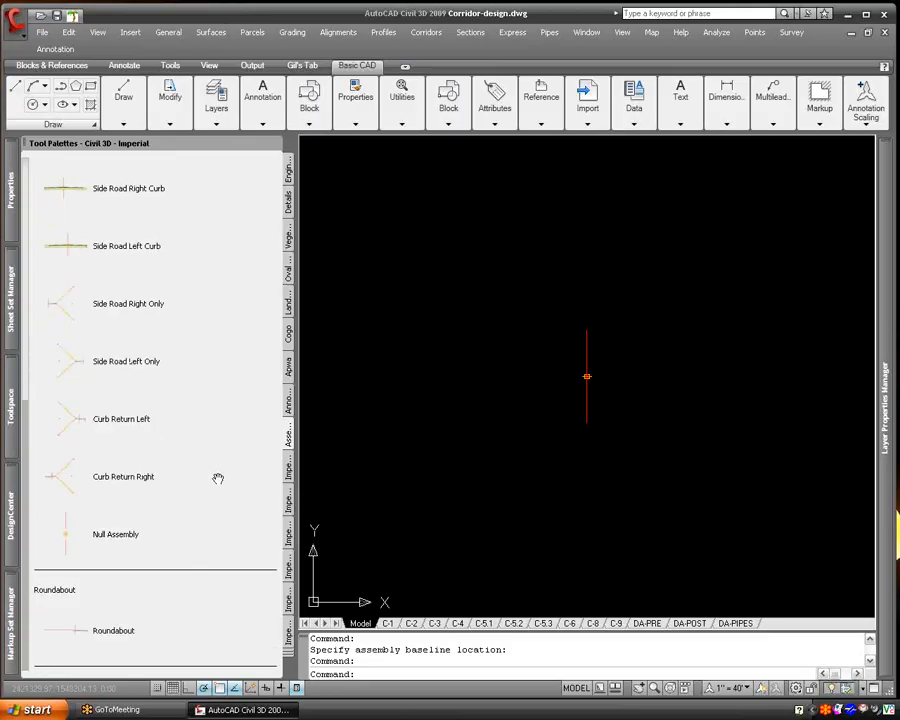
{"action": "left_click_drag", "start_coordinate": [238, 446], "coordinate": [213, 609]}
{"action": "left_click_drag", "start_coordinate": [234, 487], "coordinate": [217, 678]}
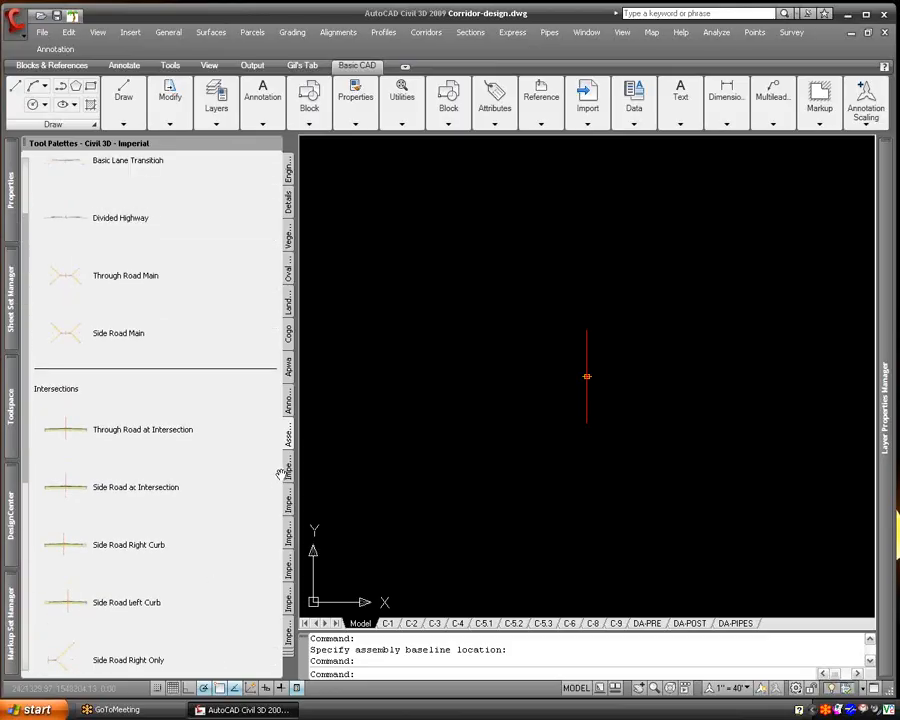
- Attach a BasicLane subassembly to the right side of the new assembly's baseline
{"action": "left_click", "coordinate": [291, 476]}
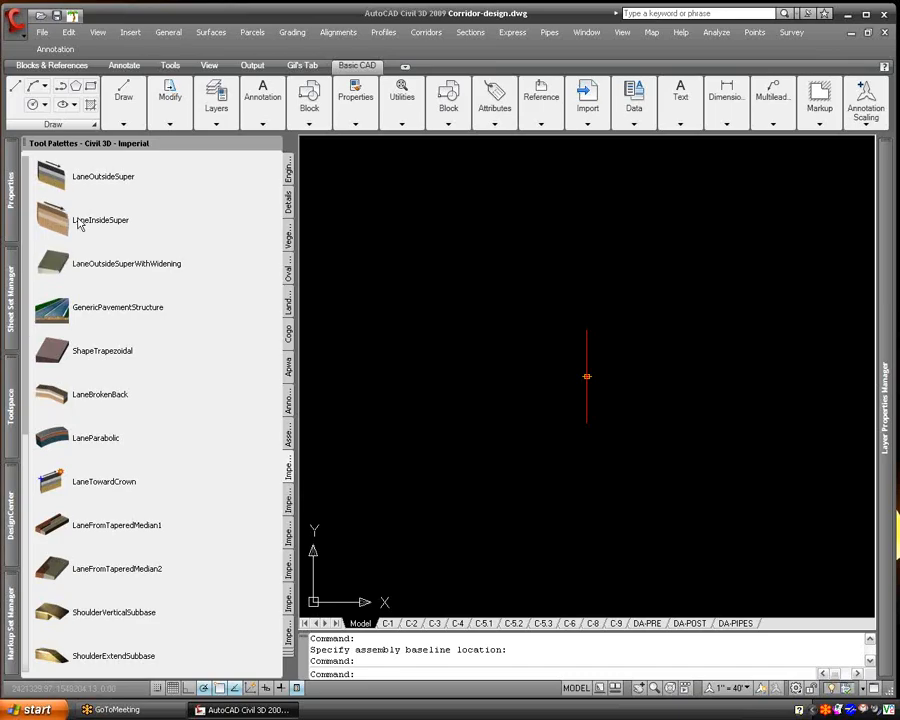
{"action": "left_click", "coordinate": [287, 505]}
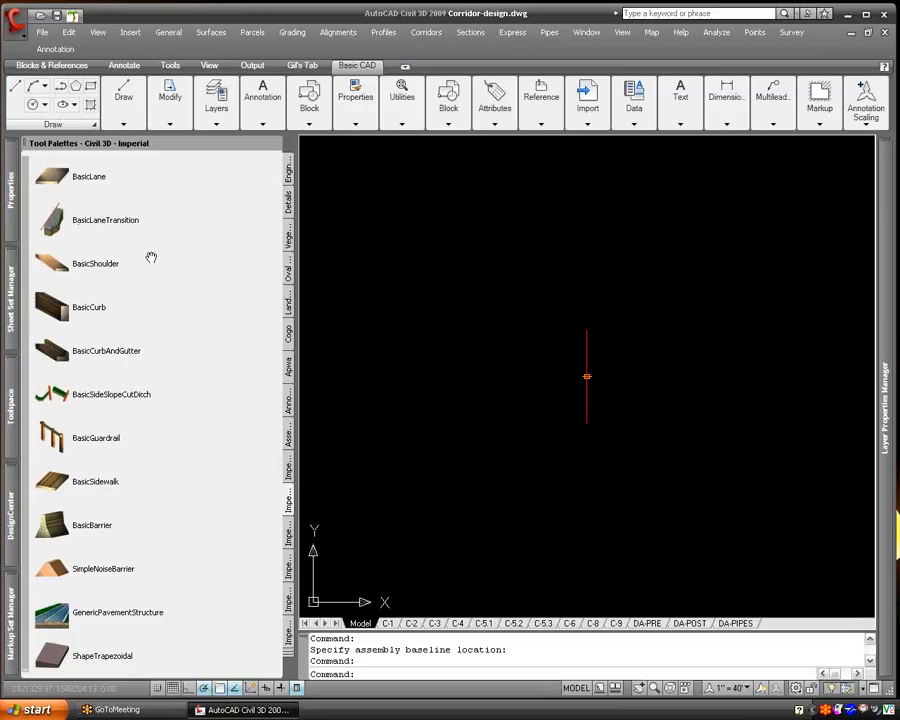
{"action": "left_click", "coordinate": [55, 183]}
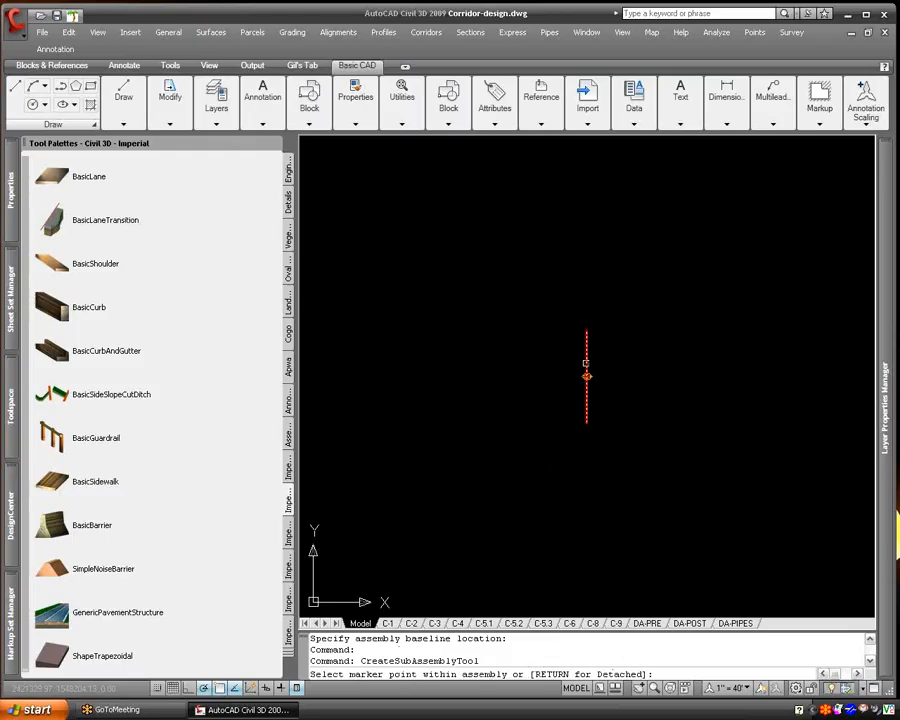
{"action": "left_click", "coordinate": [586, 363]}
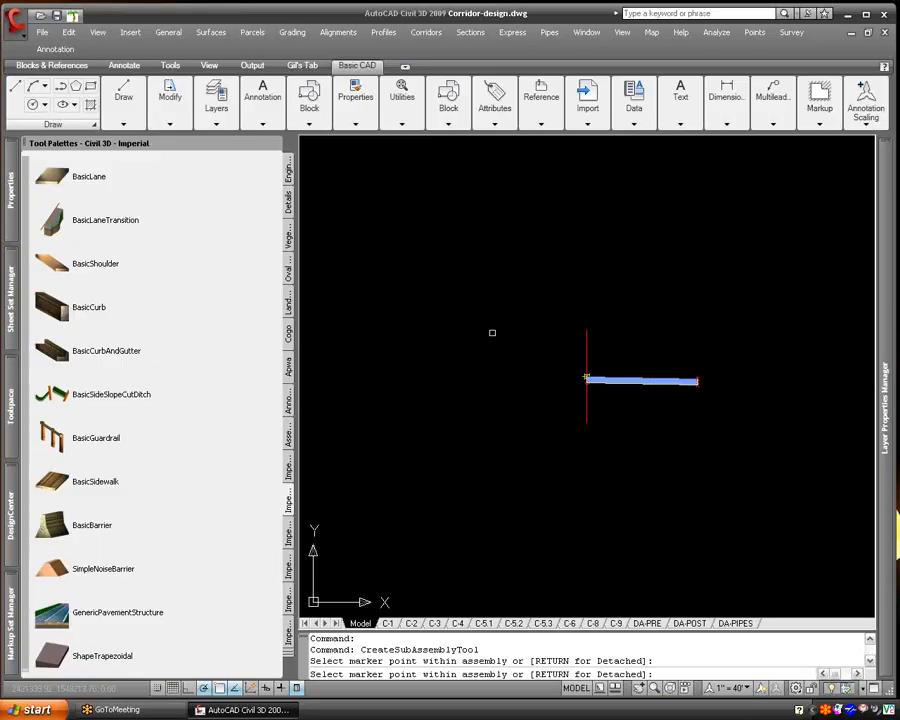
- Set the BasicLane's side to Left, attach a second lane to the assembly baseline, and end the marker selection
{"action": "mouse_move", "coordinate": [9, 204]}
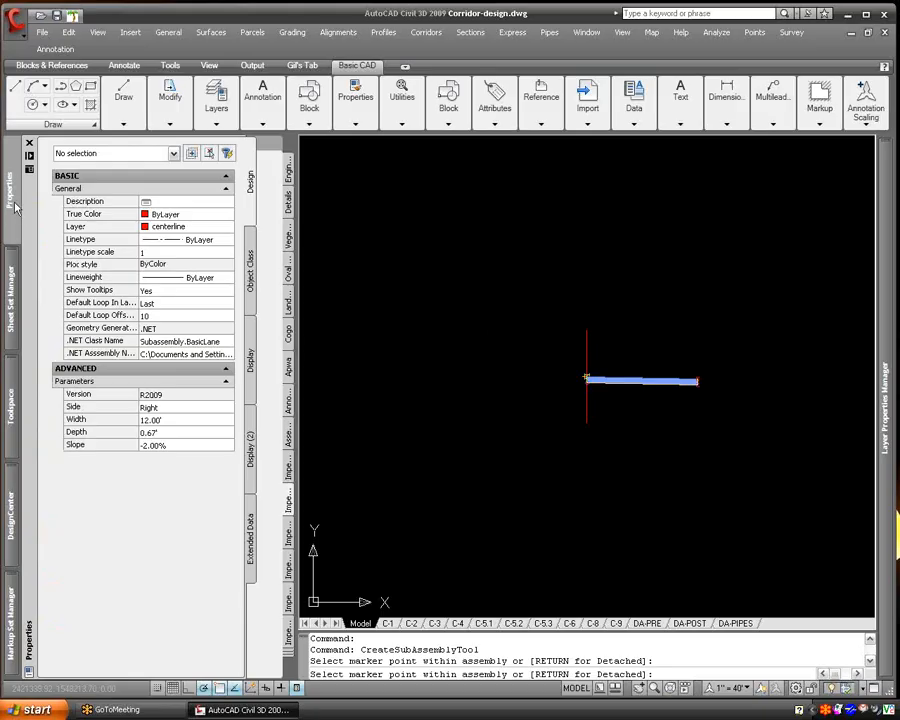
{"action": "left_click", "coordinate": [175, 408]}
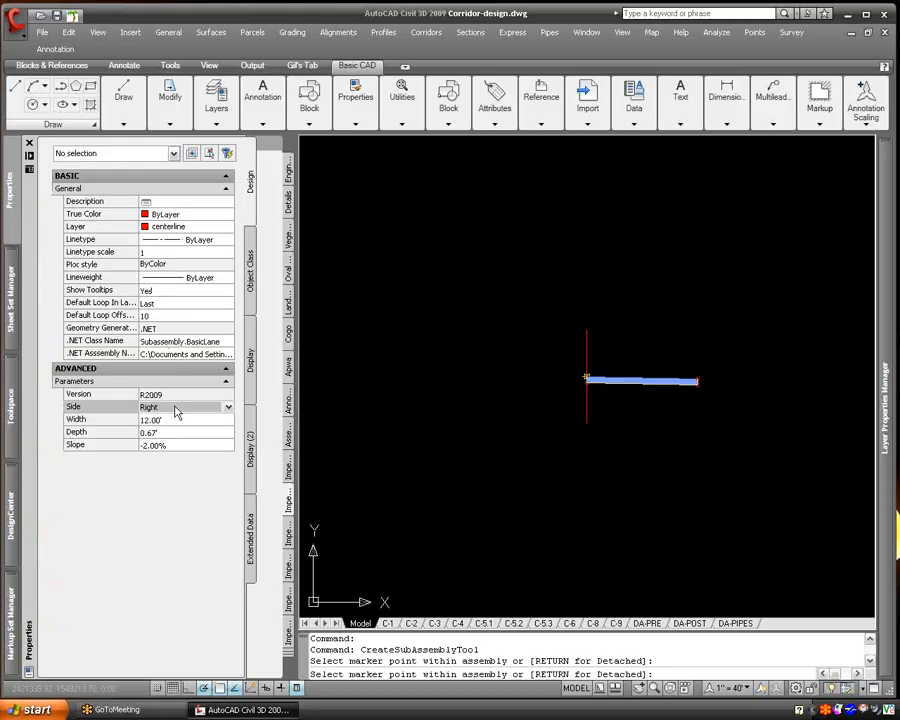
{"action": "left_click", "coordinate": [177, 419]}
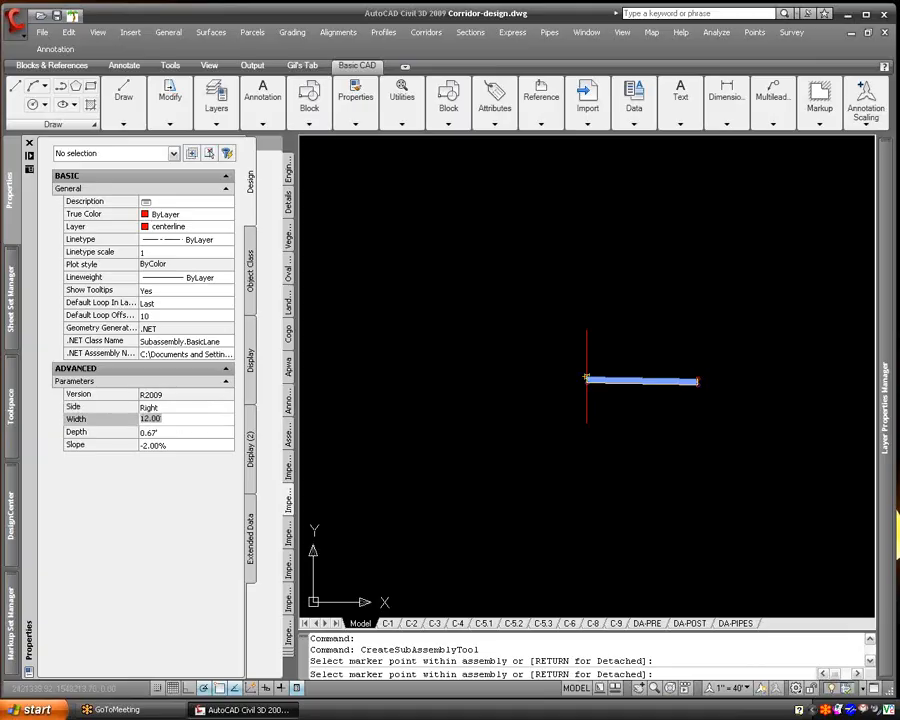
{"action": "left_click", "coordinate": [176, 431]}
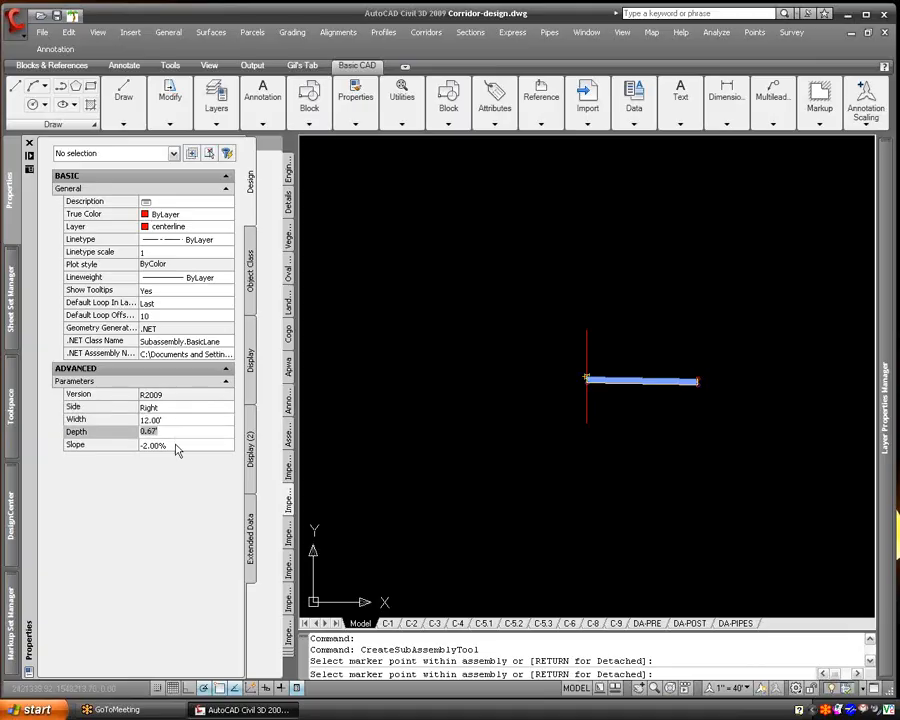
{"action": "left_click", "coordinate": [176, 444]}
{"action": "left_click", "coordinate": [176, 409]}
{"action": "left_click", "coordinate": [177, 409]}
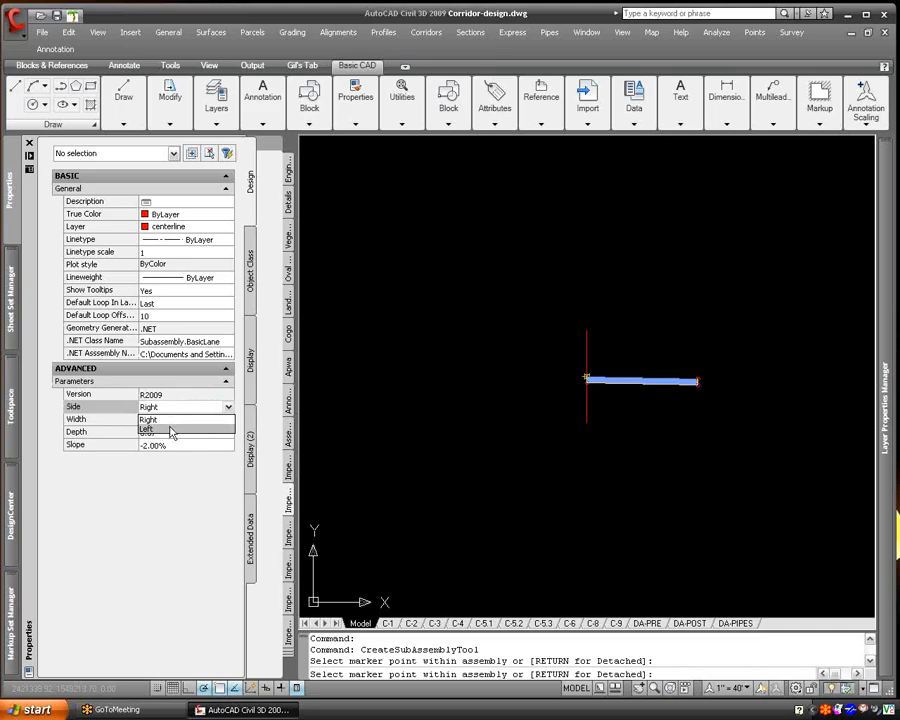
{"action": "left_click", "coordinate": [174, 429]}
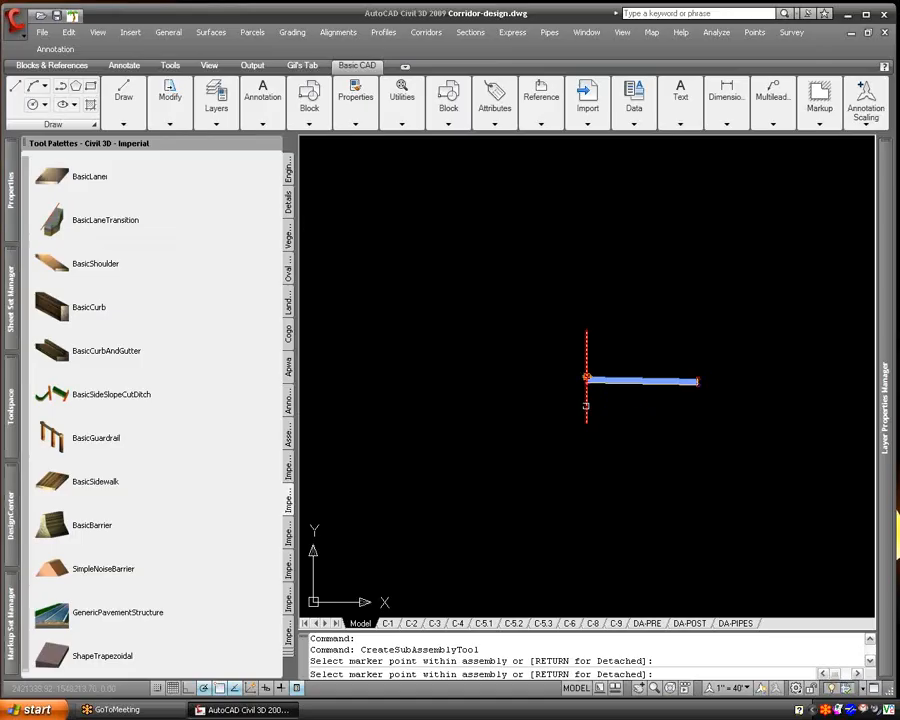
{"action": "left_click", "coordinate": [585, 402]}
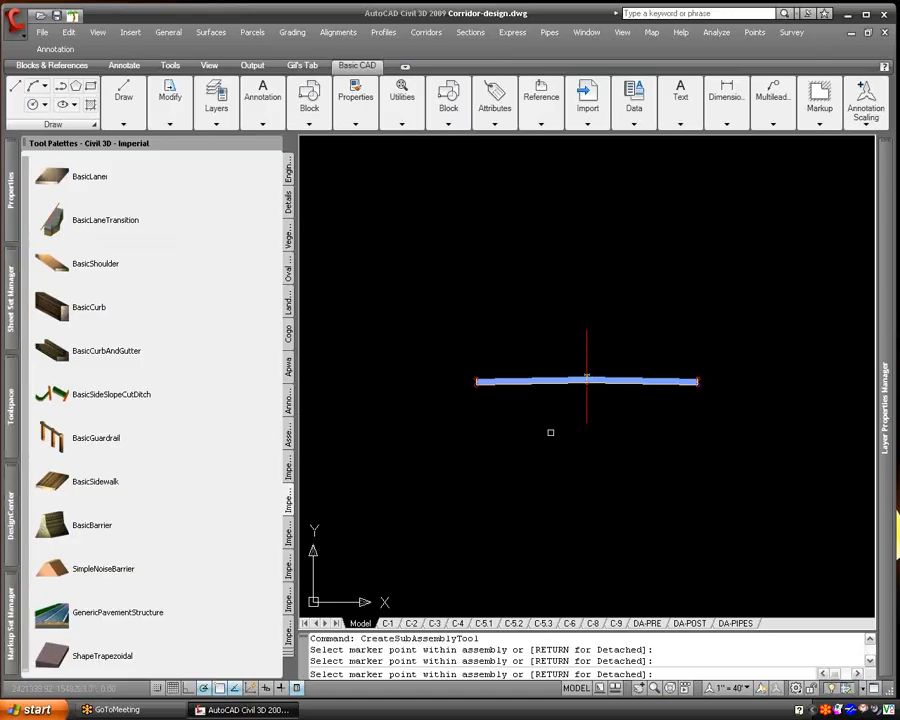
{"action": "right_click", "coordinate": [550, 432]}
{"action": "left_click", "coordinate": [580, 474]}
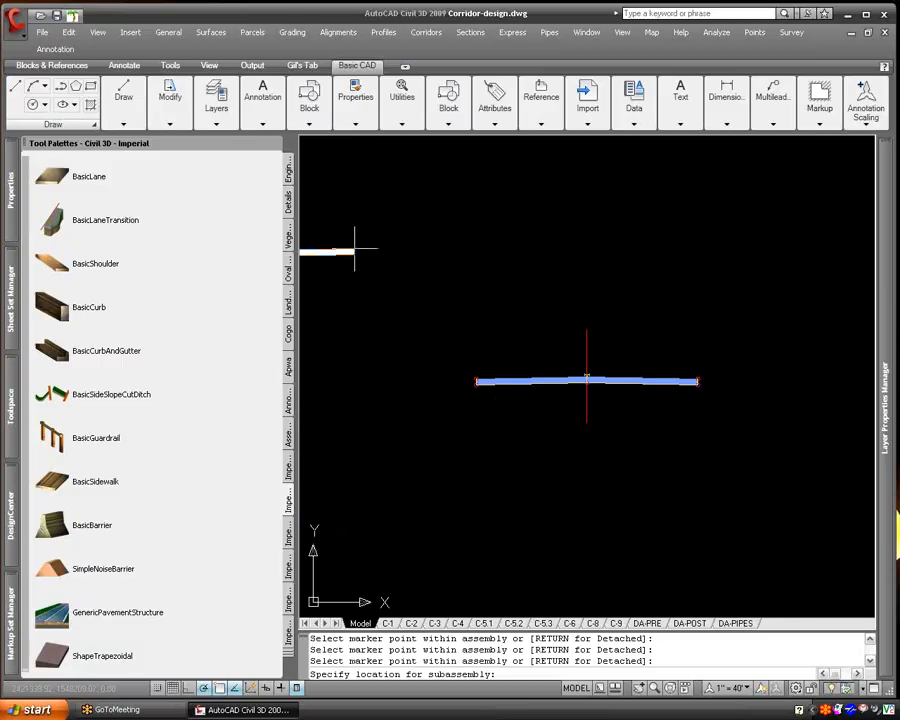
- Attach a BasicCurbAndGutter subassembly at the outer edge of the right lane, keeping its side set to Left
{"action": "left_click_drag", "start_coordinate": [240, 479], "coordinate": [210, 382]}
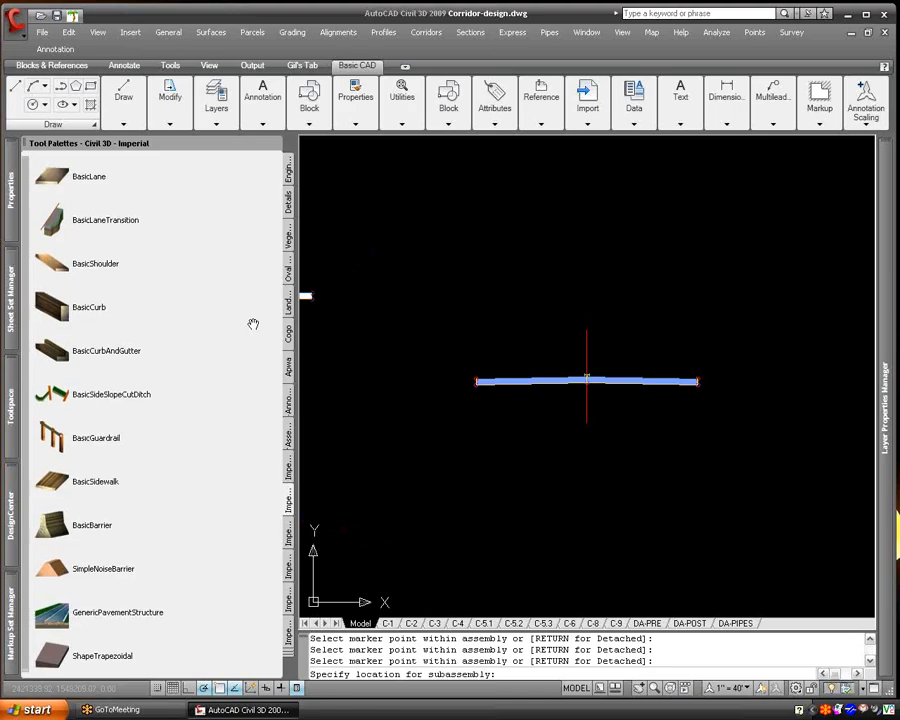
{"action": "scroll", "coordinate": [230, 340], "scroll_direction": "down", "scroll_amount": 5}
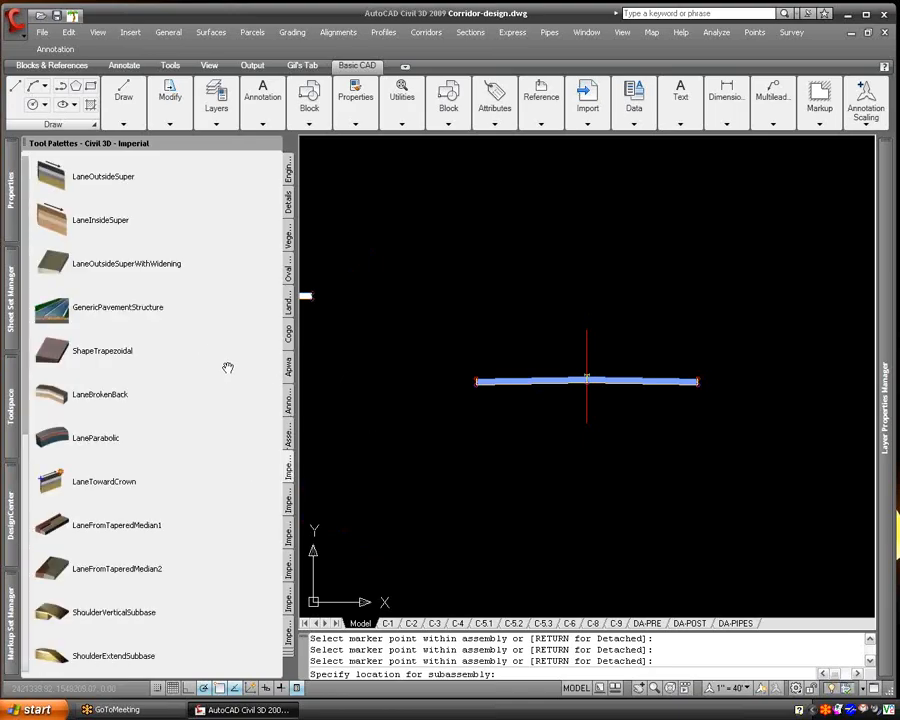
{"action": "scroll", "coordinate": [230, 326], "scroll_direction": "down", "scroll_amount": 6}
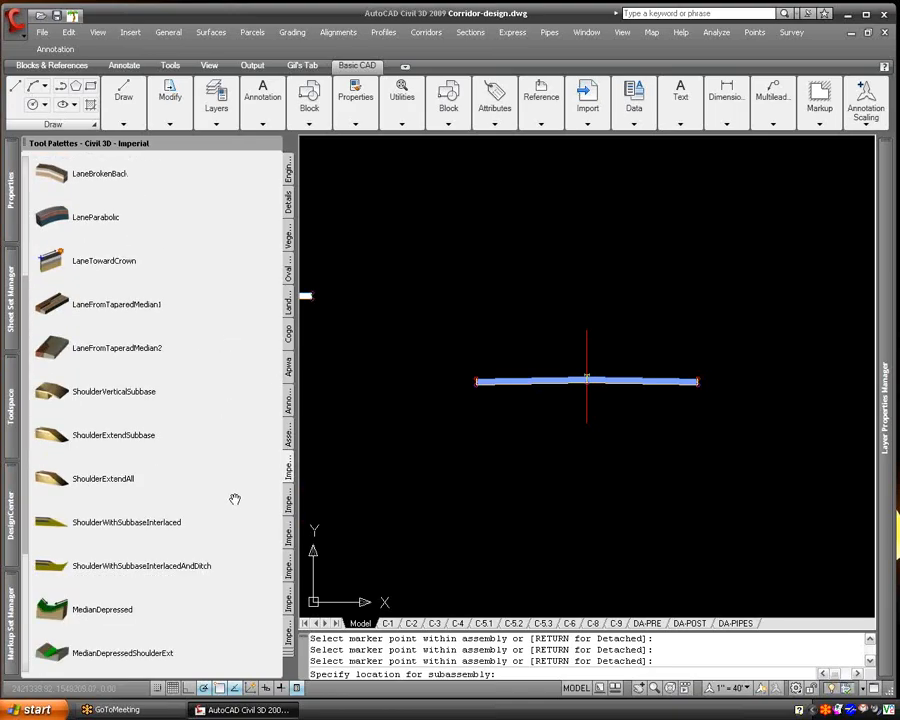
{"action": "scroll", "coordinate": [216, 467], "scroll_direction": "down", "scroll_amount": 2}
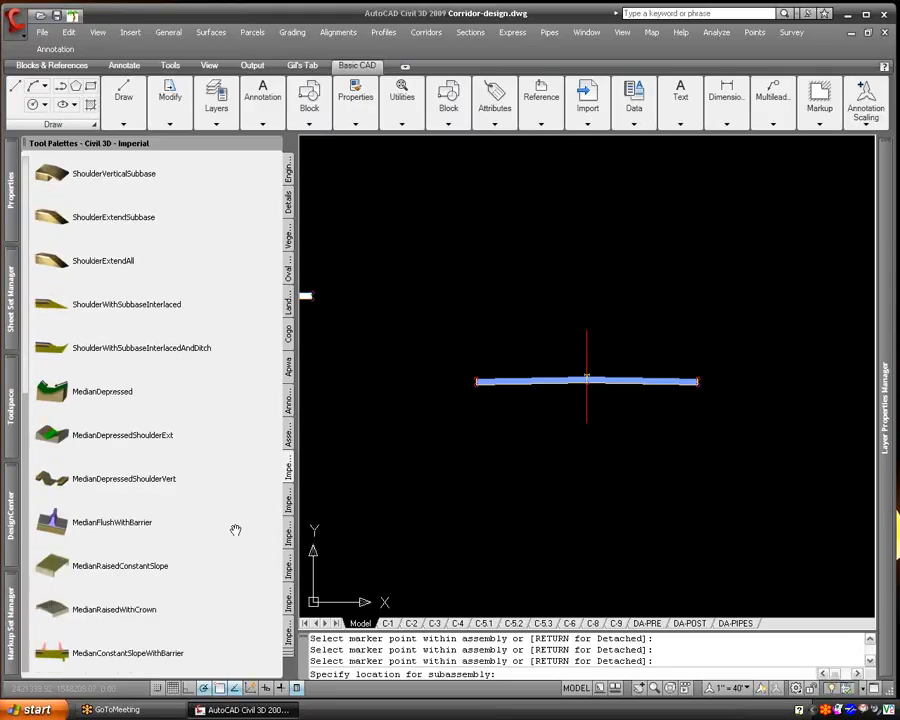
{"action": "left_click", "coordinate": [288, 500]}
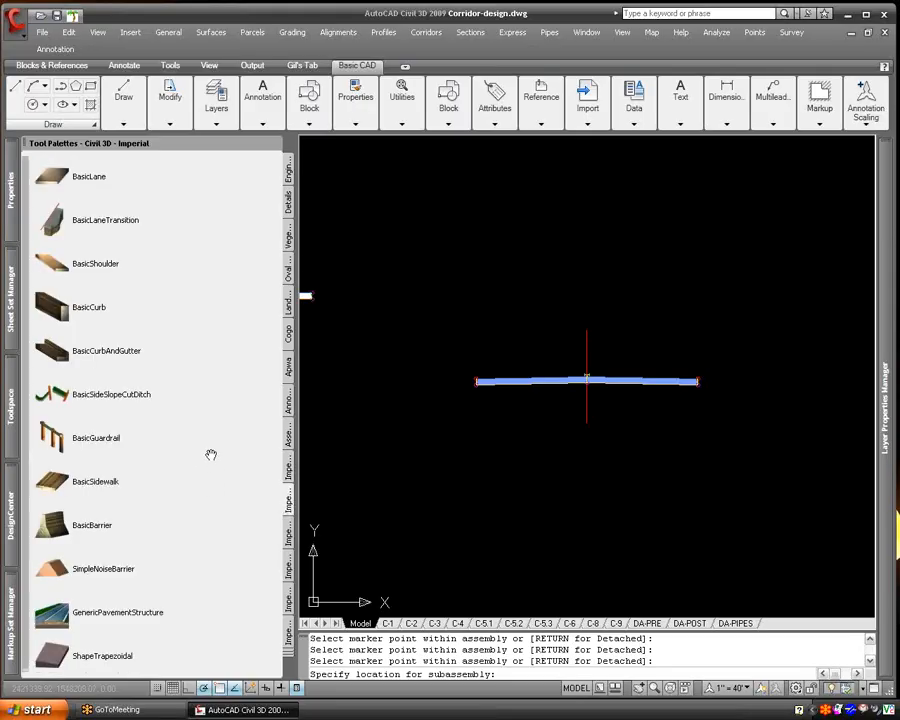
{"action": "left_click", "coordinate": [61, 358]}
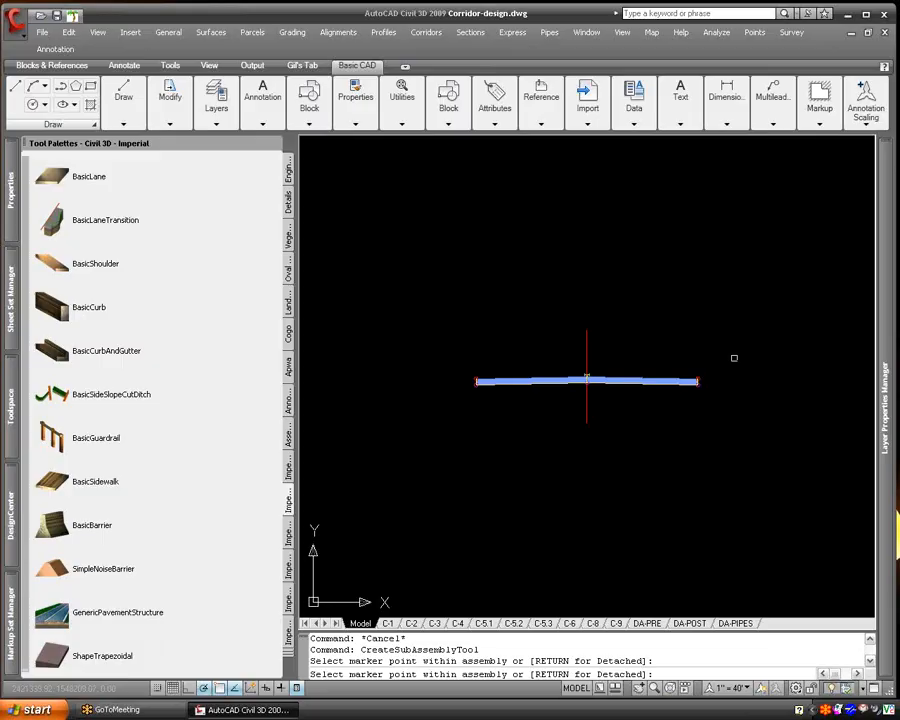
{"action": "scroll", "coordinate": [730, 362], "scroll_direction": "up", "scroll_amount": 5}
{"action": "scroll", "coordinate": [600, 400], "scroll_direction": "down", "scroll_amount": 3}
{"action": "scroll", "coordinate": [620, 412], "scroll_direction": "up", "scroll_amount": 4}
{"action": "left_click", "coordinate": [624, 416]}
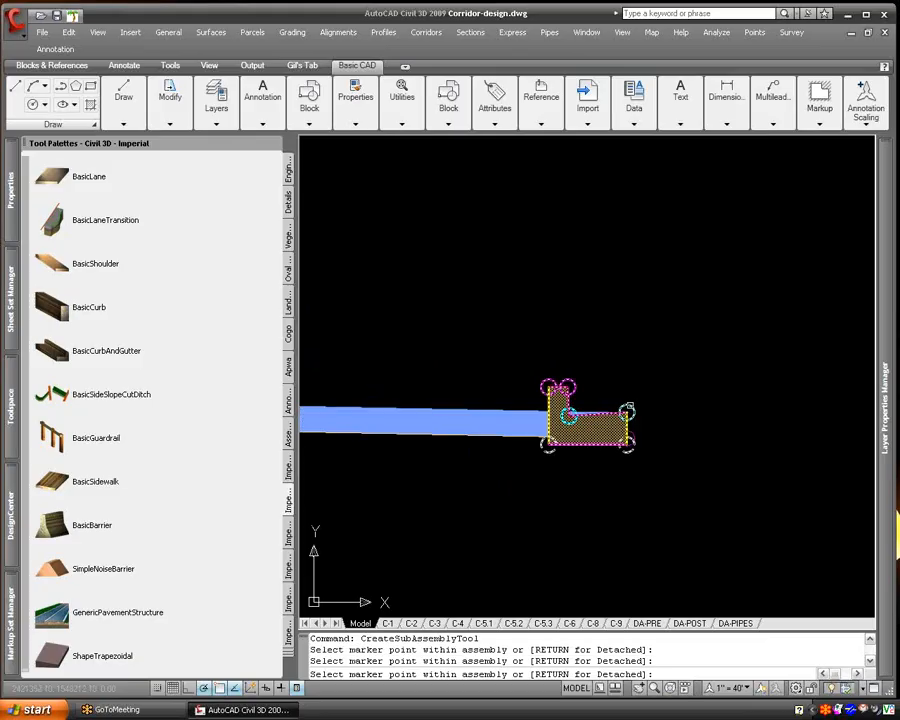
- Attach another BasicCurbAndGutter at the outer edge of the left lane and end the subassembly command
{"action": "scroll", "coordinate": [341, 402], "scroll_direction": "down", "scroll_amount": 5}
{"action": "scroll", "coordinate": [395, 418], "scroll_direction": "up", "scroll_amount": 5}
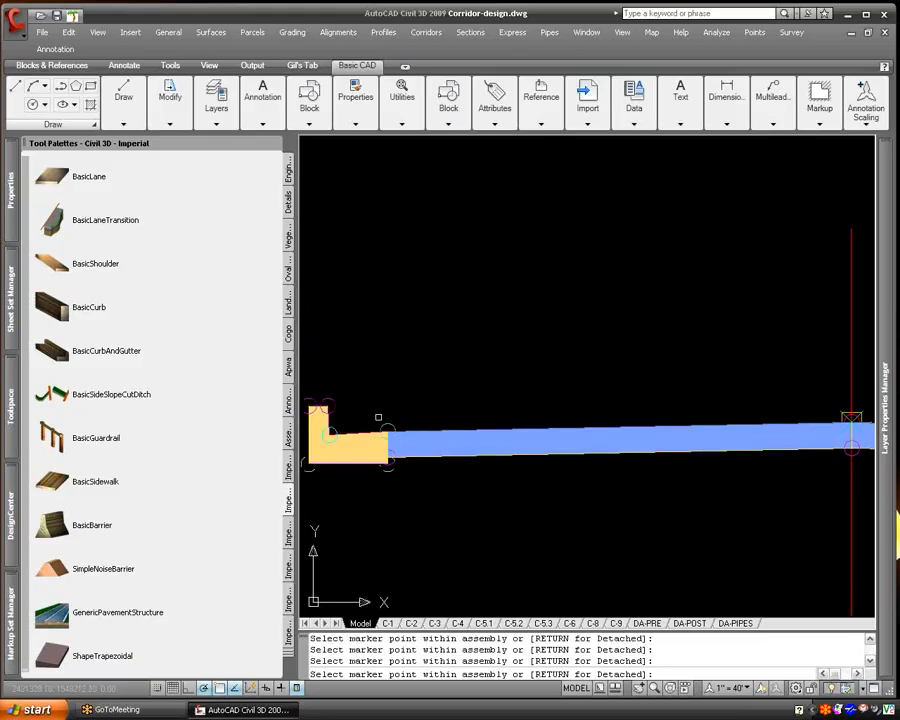
{"action": "scroll", "coordinate": [414, 418], "scroll_direction": "down", "scroll_amount": 10}
{"action": "scroll", "coordinate": [543, 418], "scroll_direction": "up", "scroll_amount": 6}
{"action": "right_click", "coordinate": [520, 416]}
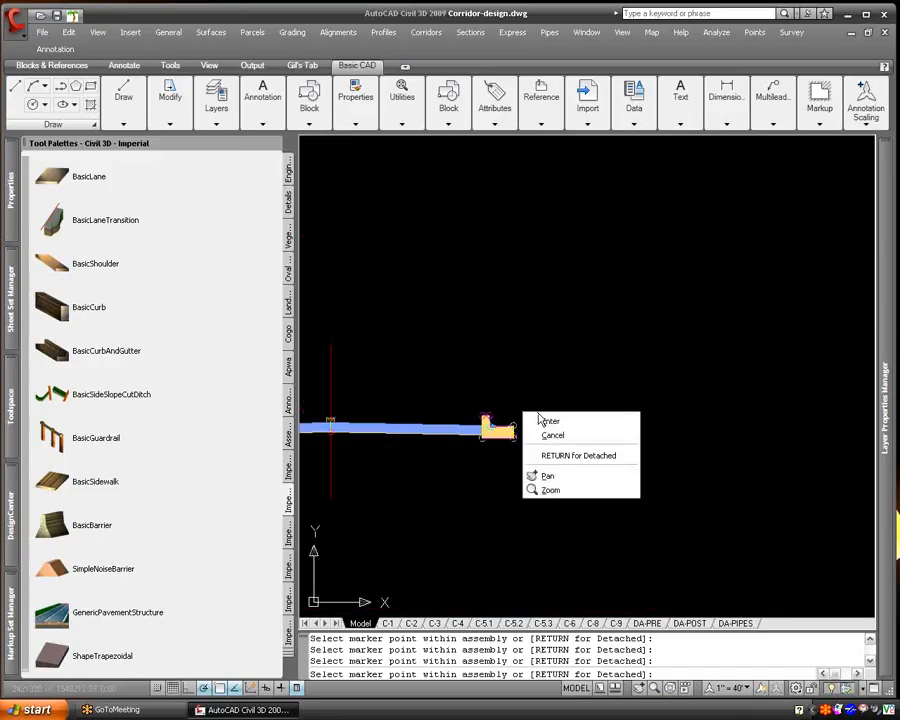
{"action": "left_click", "coordinate": [534, 417]}
{"action": "key", "text": "Escape"}
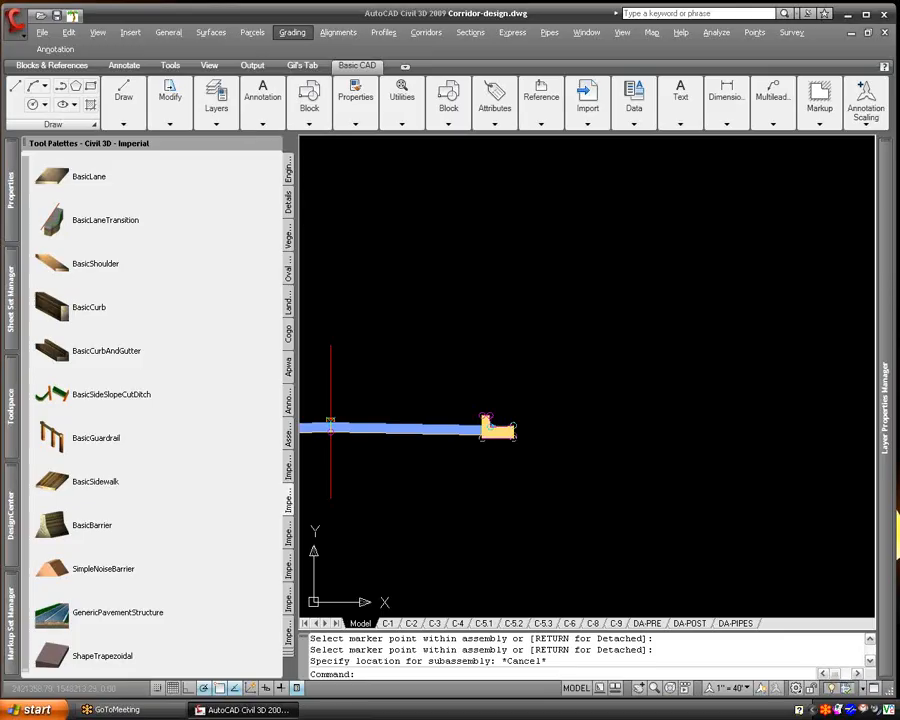
- Erase the wrongly oriented BasicCurbAndGutter subassembly at the outer edge of the right lane
{"action": "left_click", "coordinate": [484, 450]}
{"action": "left_click", "coordinate": [568, 419]}
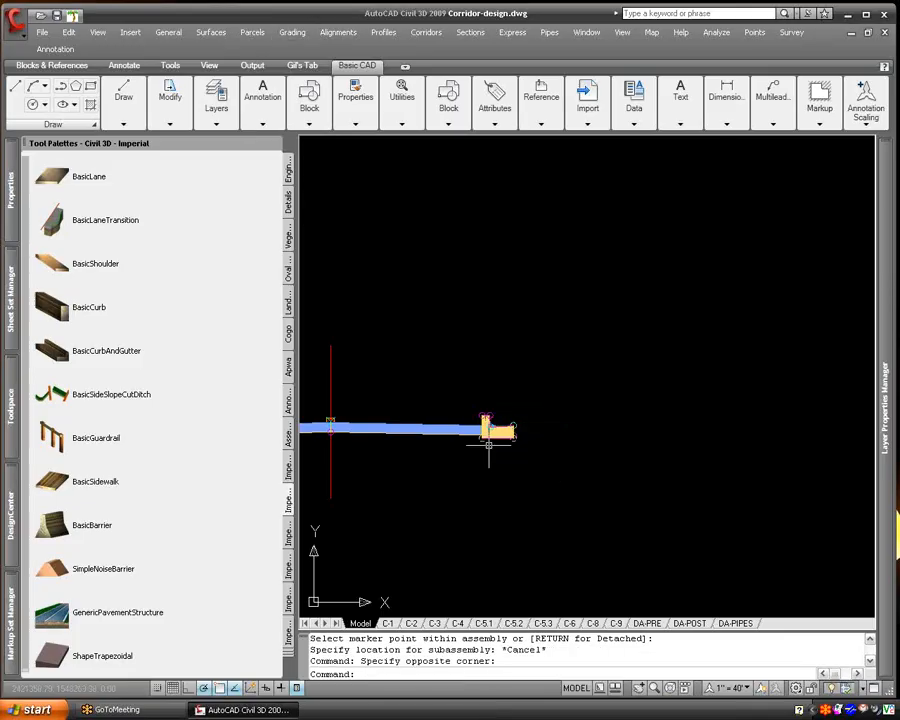
{"action": "left_click", "coordinate": [477, 439]}
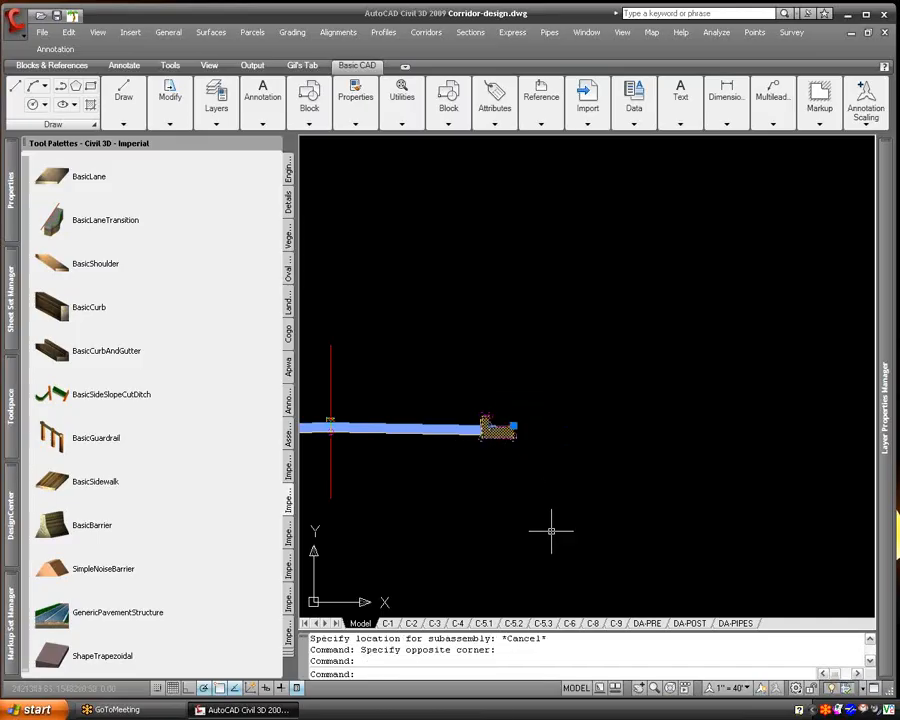
{"action": "mouse_move", "coordinate": [12, 138]}
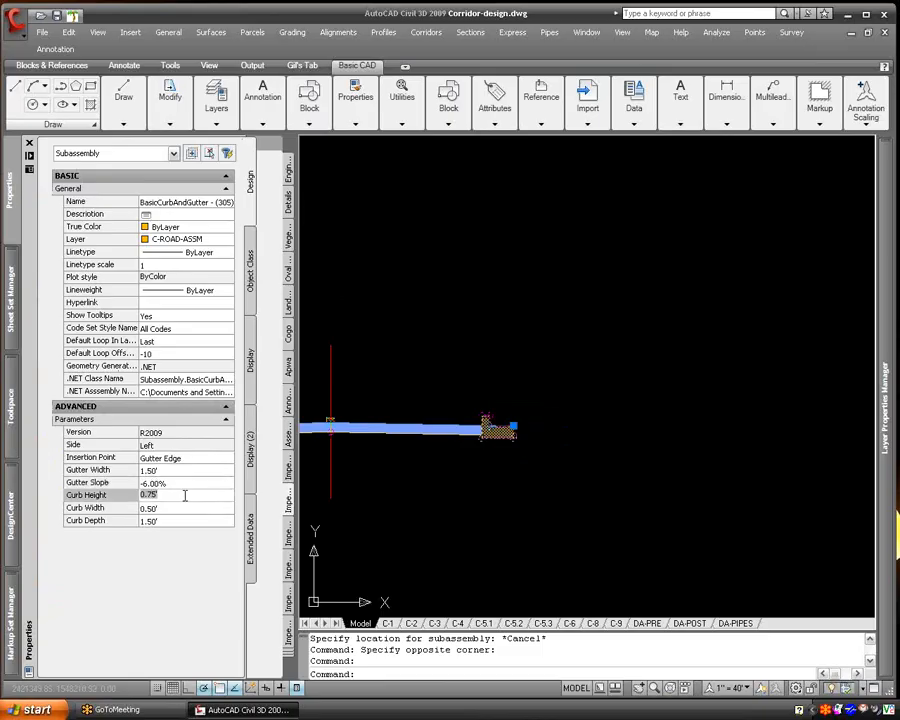
{"action": "left_click", "coordinate": [483, 473]}
{"action": "key", "text": "Escape"}
{"action": "left_click", "coordinate": [485, 458]}
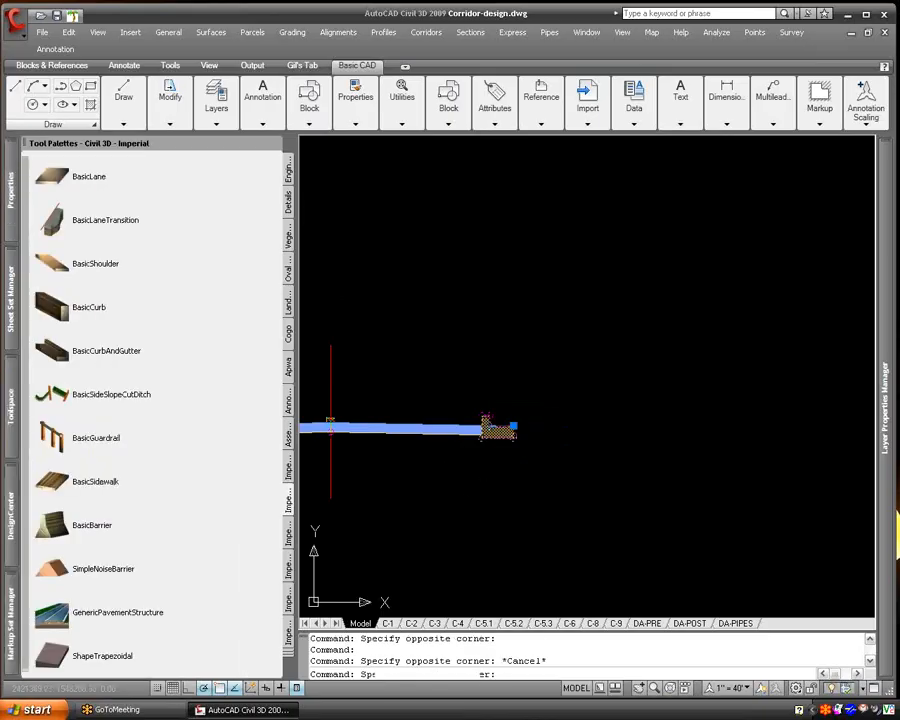
{"action": "key", "text": "Escape"}
{"action": "type", "text": "e"}
{"action": "key", "text": "Return"}
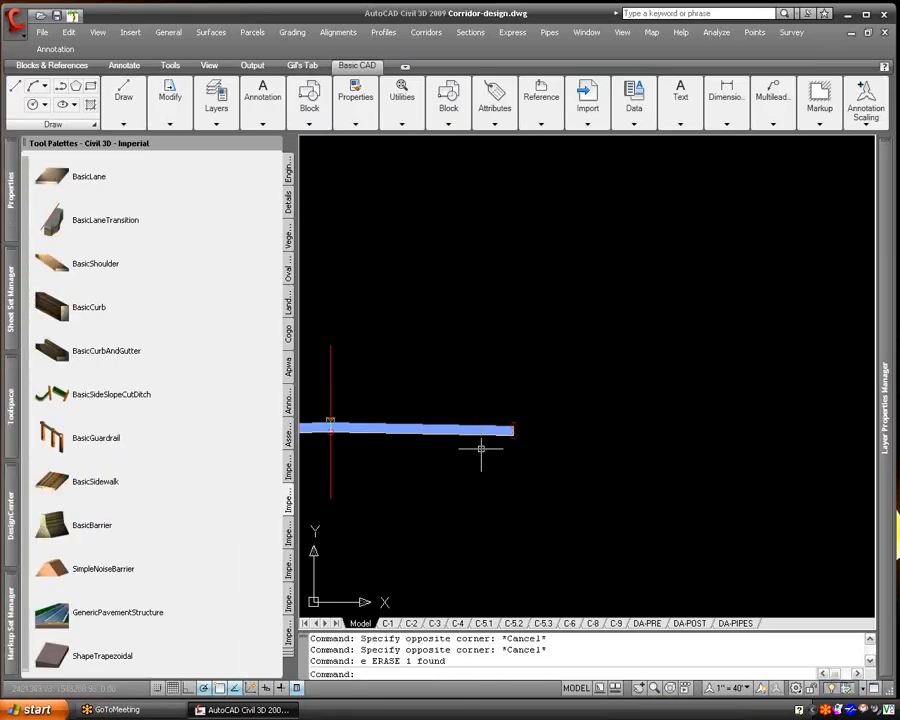
- Attach a BasicCurbAndGutter with its side set to Right at the outer edge of the right lane, and end the subassembly command
{"action": "left_click", "coordinate": [55, 350]}
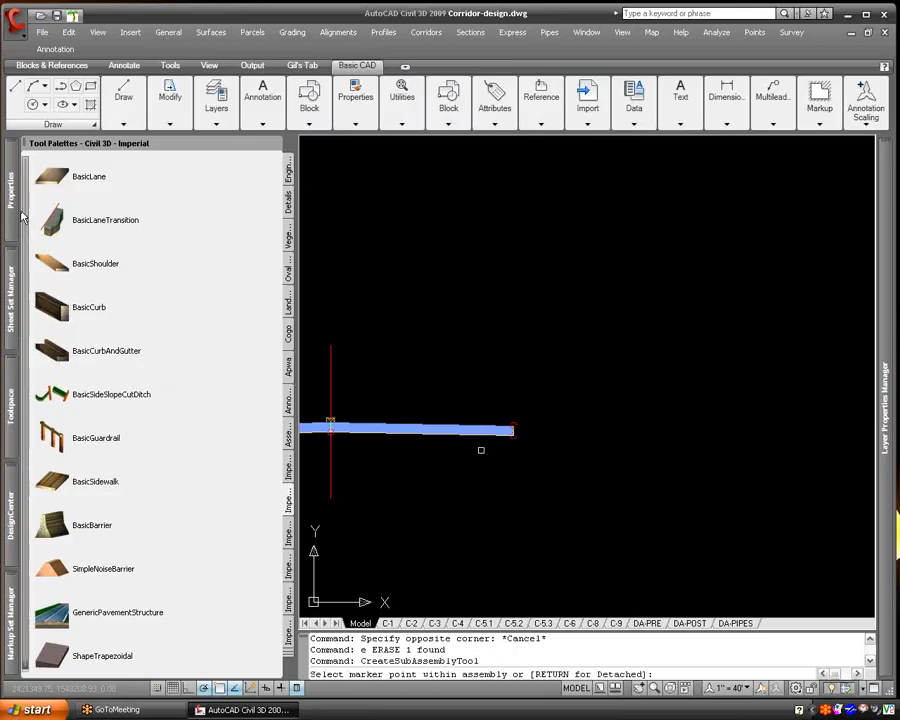
{"action": "left_click", "coordinate": [158, 407]}
{"action": "left_click", "coordinate": [158, 407]}
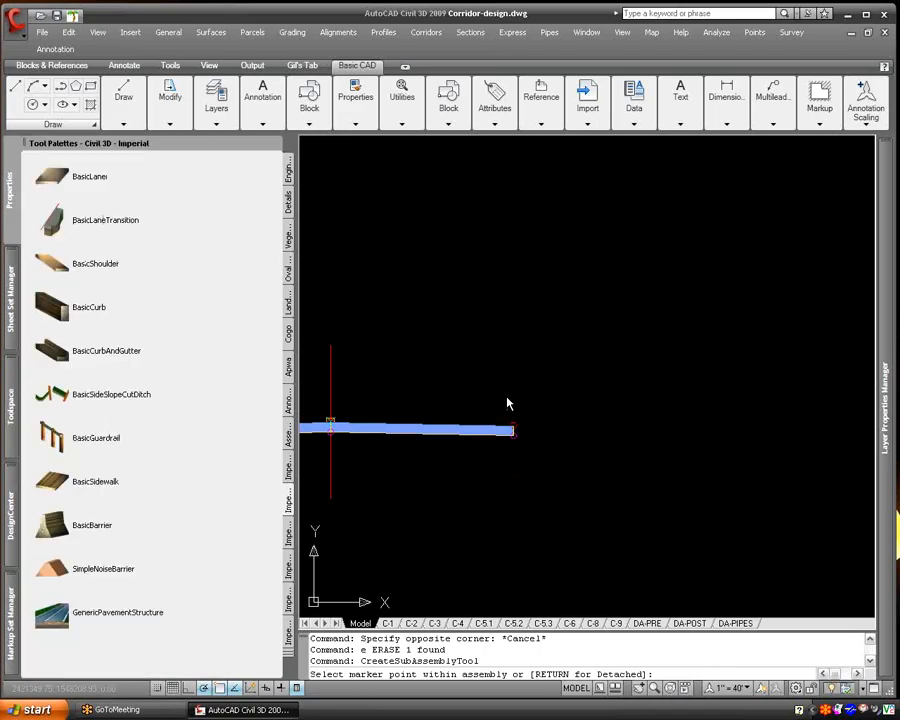
{"action": "scroll", "coordinate": [517, 424], "scroll_direction": "up", "scroll_amount": 4}
{"action": "left_click", "coordinate": [509, 429]}
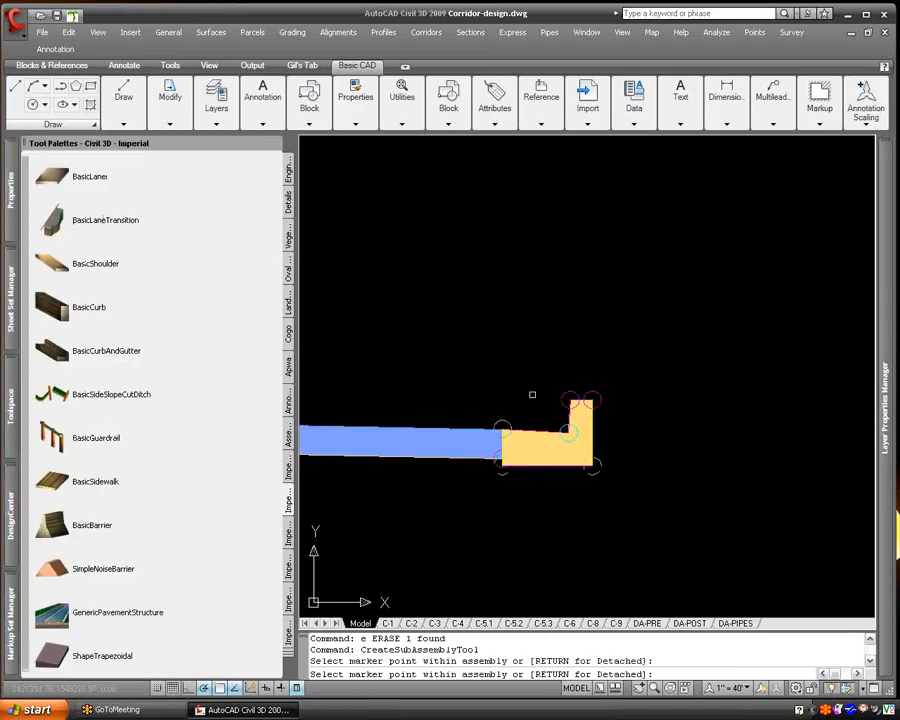
{"action": "scroll", "coordinate": [532, 394], "scroll_direction": "down", "scroll_amount": 4}
{"action": "right_click", "coordinate": [504, 370]}
{"action": "left_click", "coordinate": [514, 372]}
{"action": "middle_click_drag", "start_coordinate": [486, 458], "coordinate": [680, 468]}
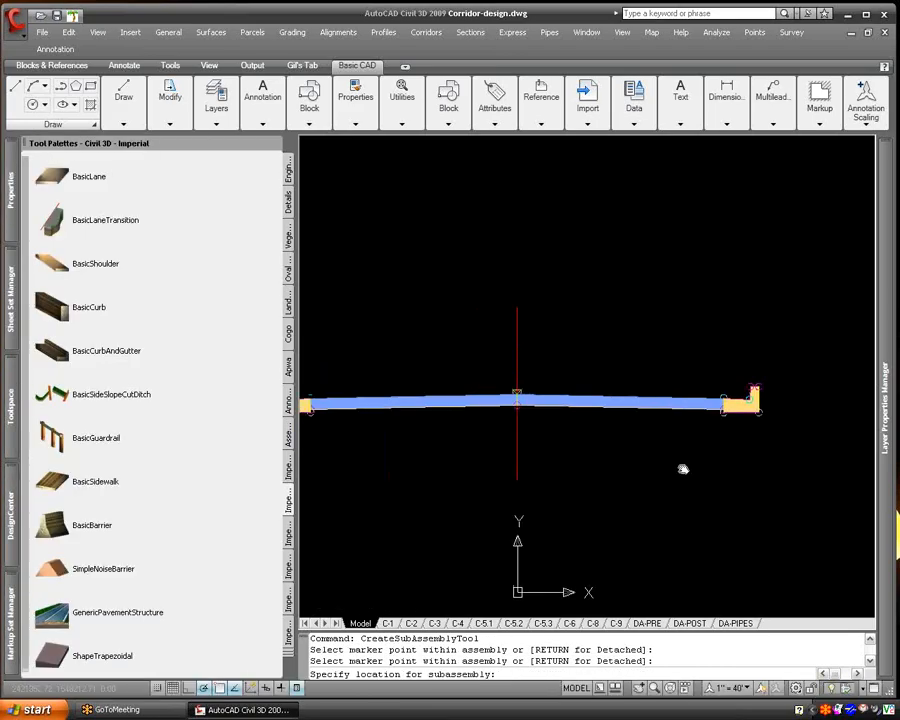
{"action": "scroll", "coordinate": [570, 525], "scroll_direction": "down", "scroll_amount": 3}
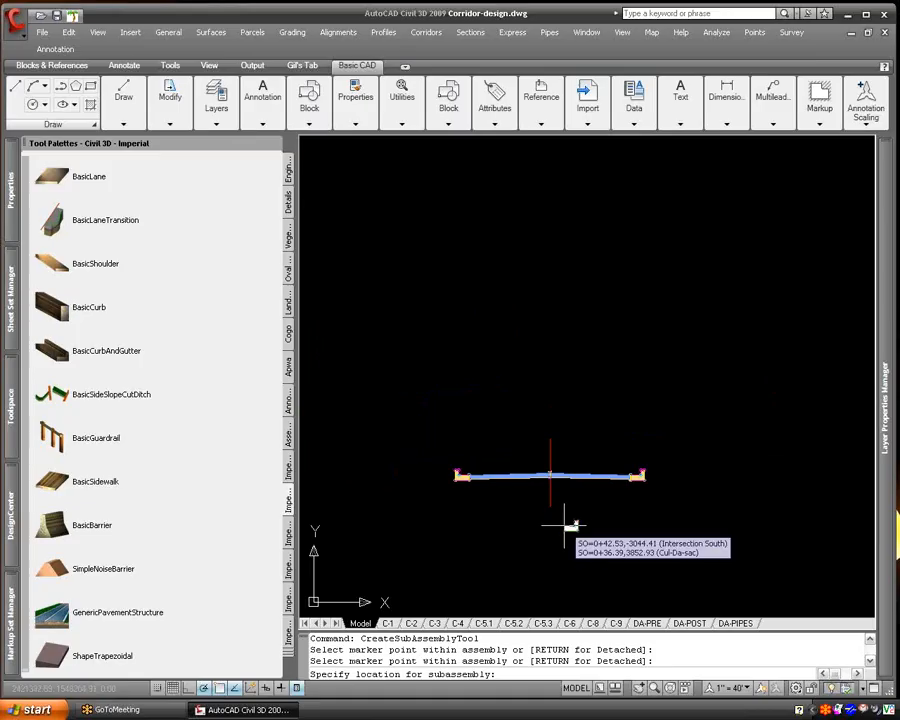
{"action": "key", "text": "Escape"}
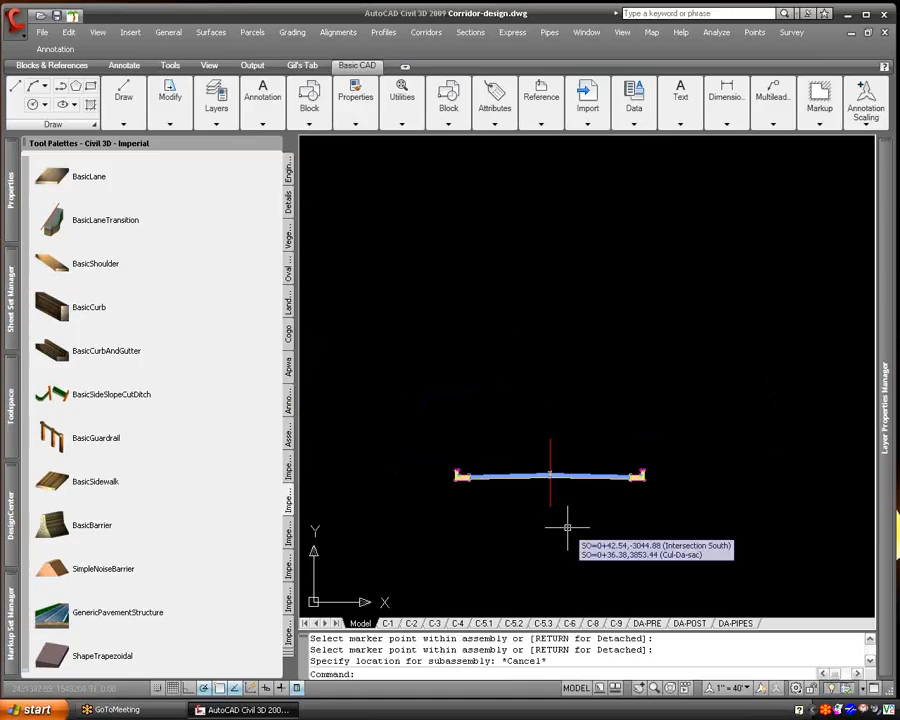
- Attach a BasicShoulder with side Right to the top back edge of the right curb
{"action": "left_click", "coordinate": [56, 265]}
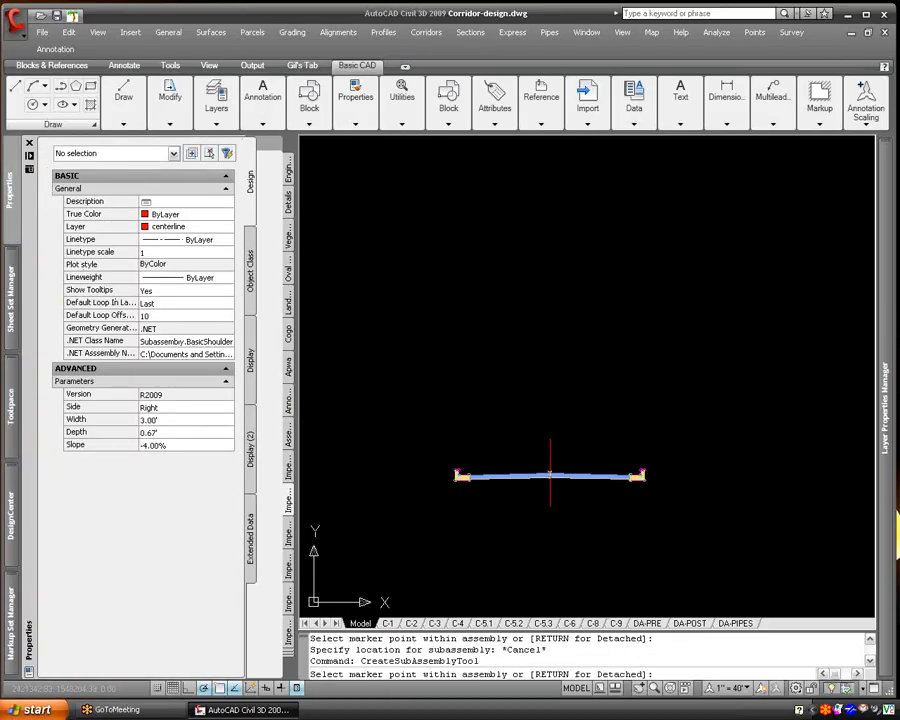
{"action": "scroll", "coordinate": [640, 477], "scroll_direction": "up", "scroll_amount": 3}
{"action": "scroll", "coordinate": [640, 476], "scroll_direction": "up", "scroll_amount": 3}
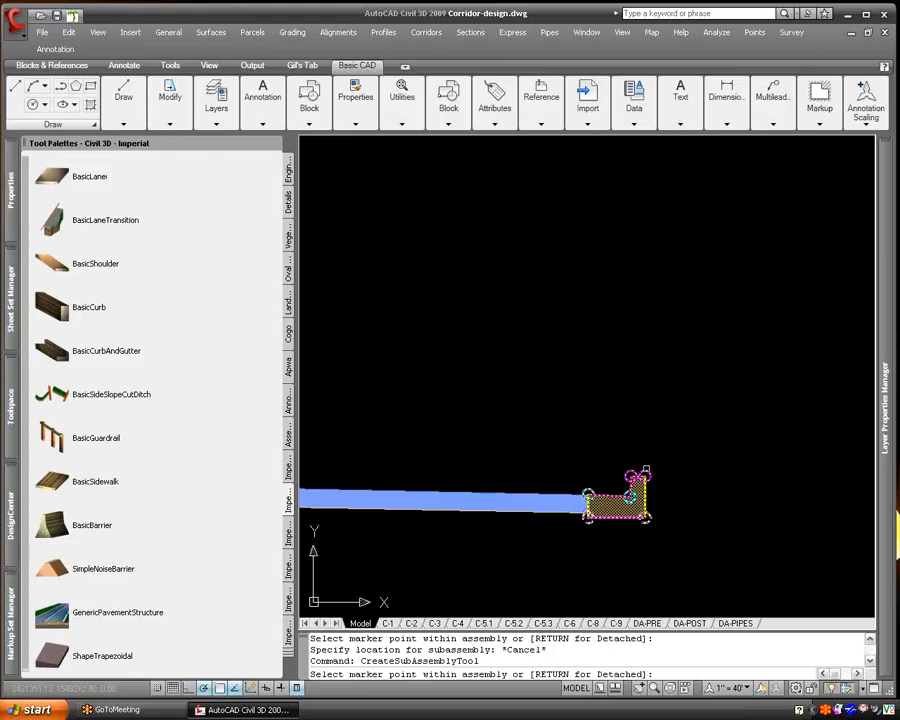
{"action": "left_click", "coordinate": [647, 470]}
- Set the BasicShoulder's side to Left, attach it to the top back edge of the left curb, and end the subassembly command
{"action": "scroll", "coordinate": [643, 470], "scroll_direction": "down", "scroll_amount": 5}
{"action": "middle_click_drag", "start_coordinate": [530, 472], "coordinate": [814, 464]}
{"action": "mouse_move", "coordinate": [14, 217]}
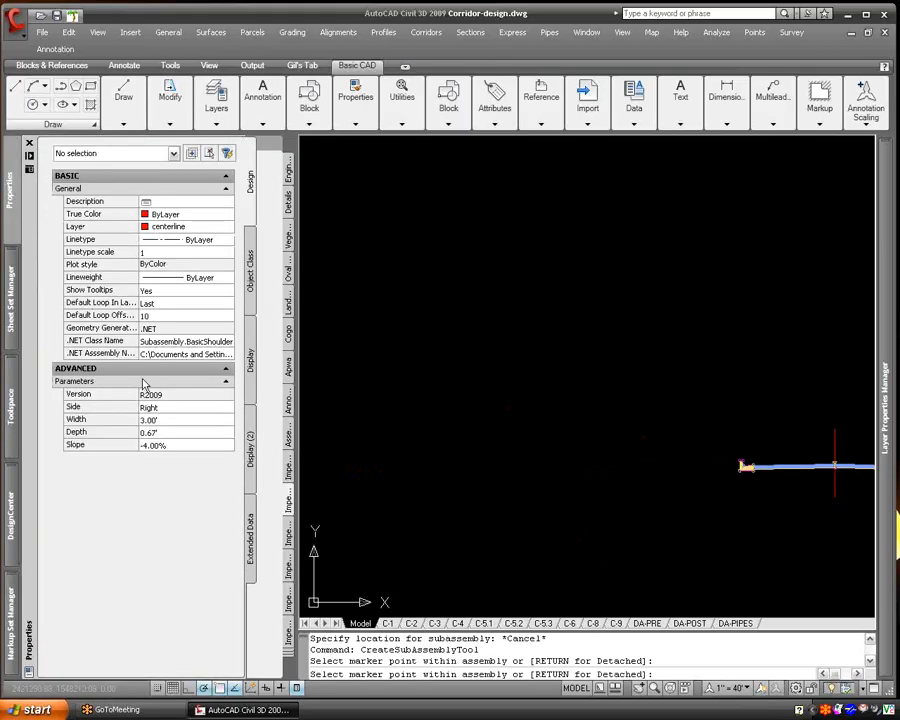
{"action": "left_click", "coordinate": [190, 408]}
{"action": "left_click", "coordinate": [188, 408]}
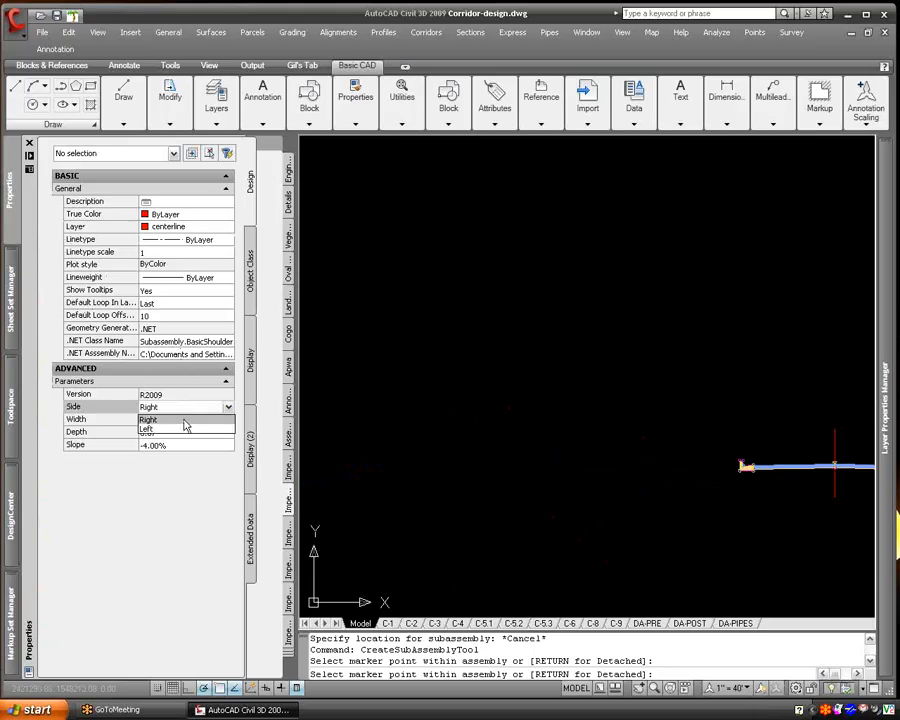
{"action": "left_click", "coordinate": [185, 429]}
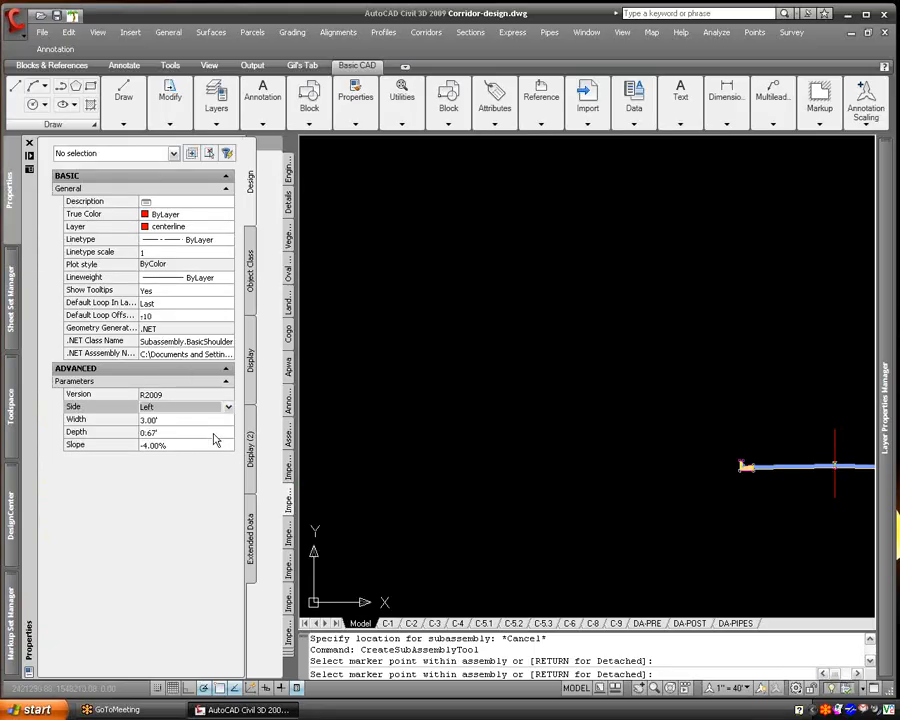
{"action": "left_click", "coordinate": [697, 458]}
{"action": "right_click", "coordinate": [621, 416]}
{"action": "left_click", "coordinate": [643, 422]}
{"action": "scroll", "coordinate": [640, 485], "scroll_direction": "down", "scroll_amount": 5}
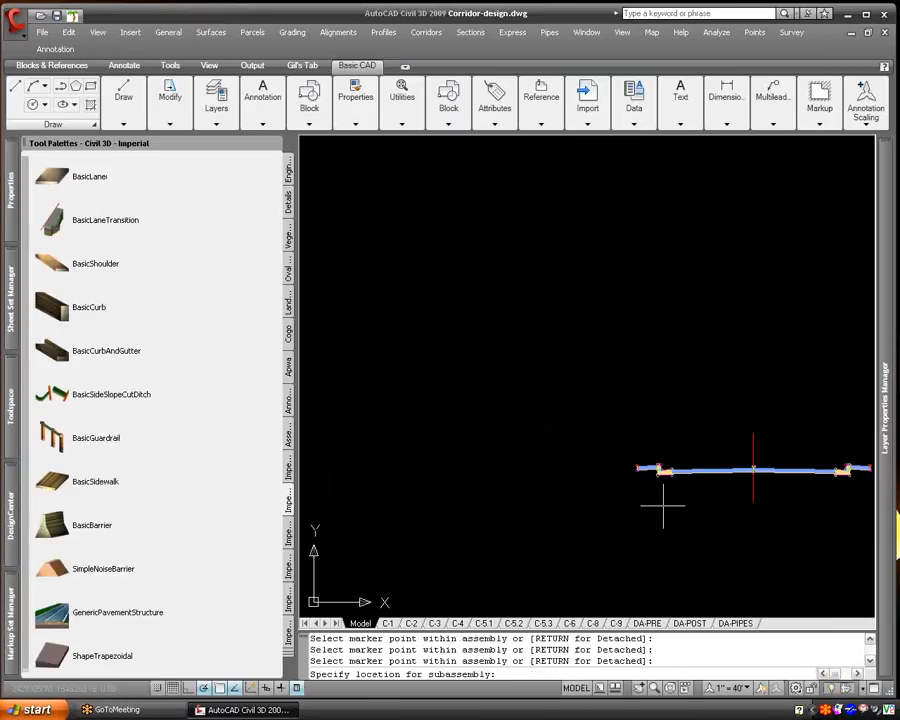
{"action": "key", "text": "Escape"}
- List the properties of the right side slope subassembly in the existing road cross section to identify its type
{"action": "middle_click_drag", "start_coordinate": [735, 590], "coordinate": [638, 335]}
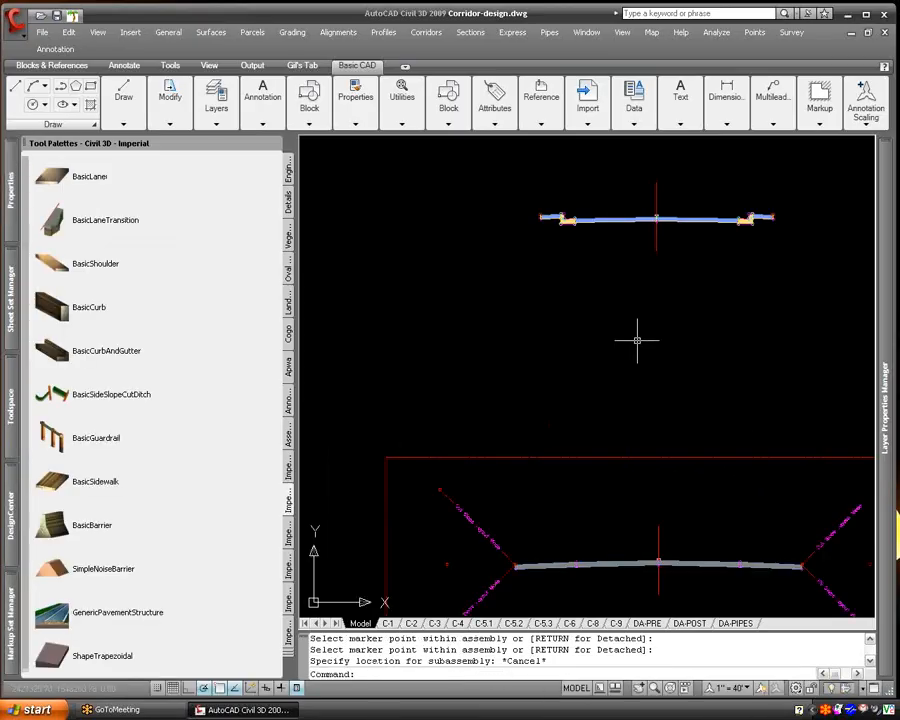
{"action": "left_click", "coordinate": [830, 539]}
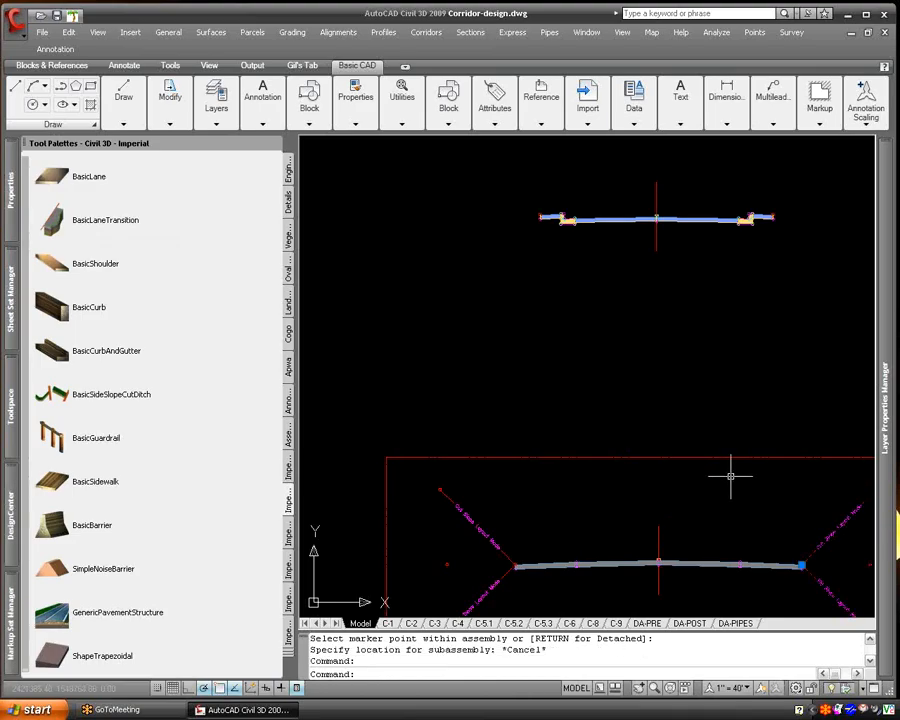
{"action": "type", "text": "li"}
{"action": "key", "text": "Return"}
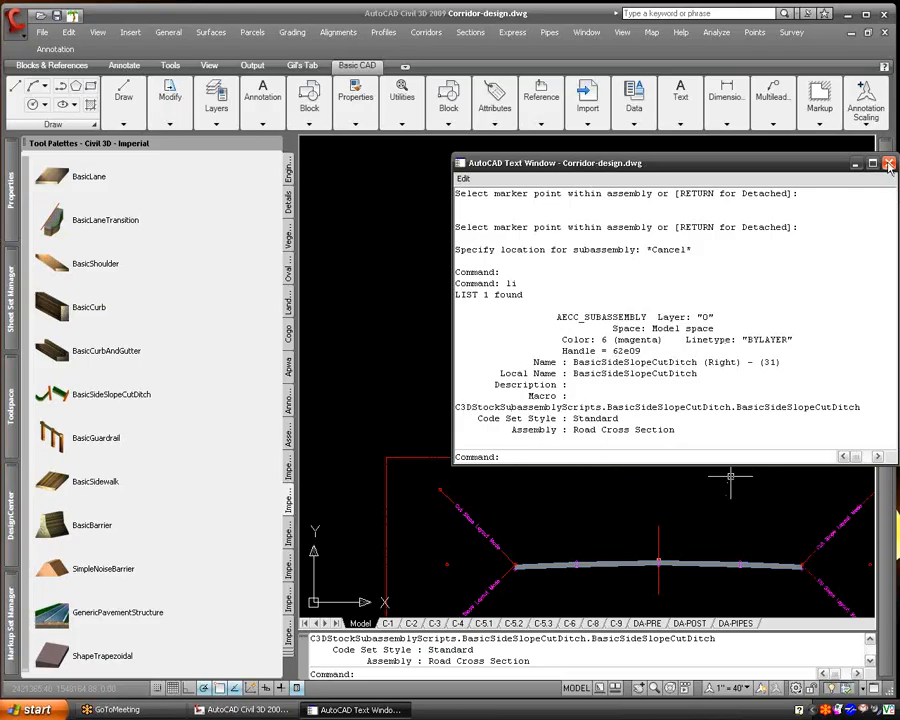
{"action": "key", "text": "F2"}
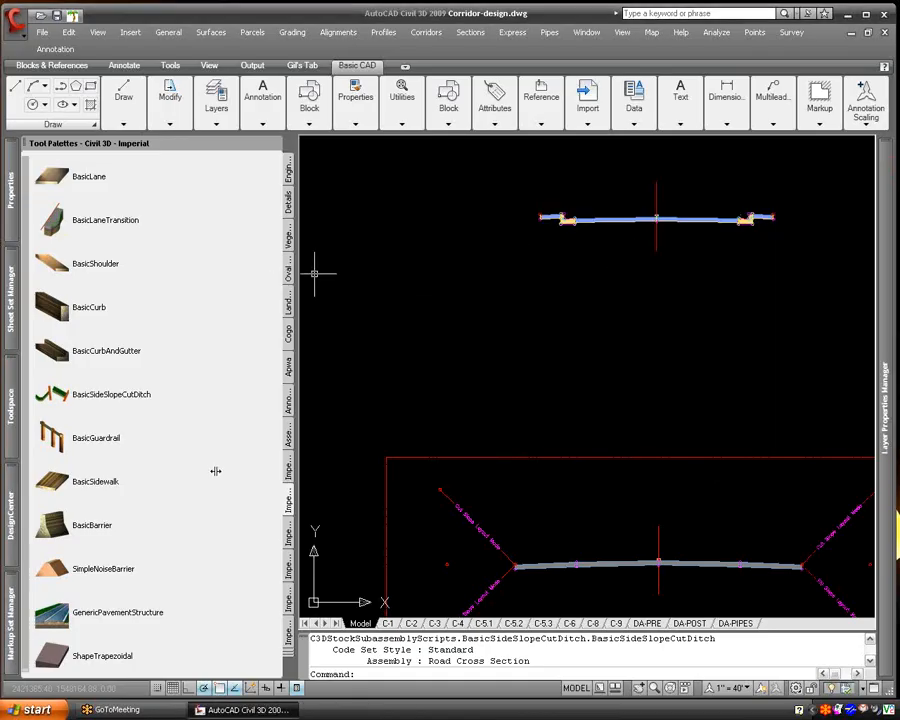
{"action": "left_click", "coordinate": [80, 390]}
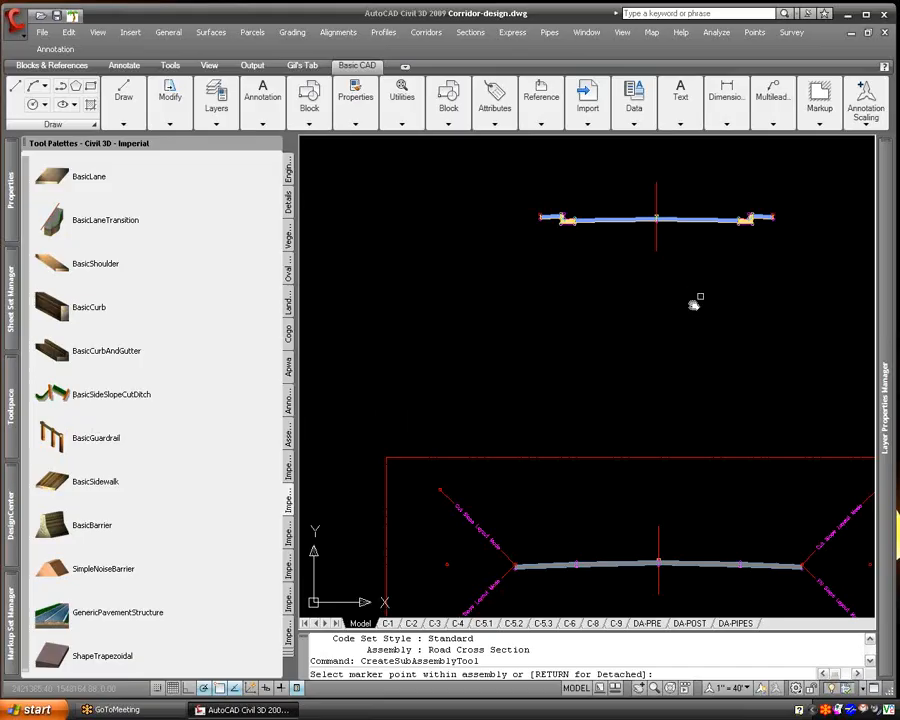
{"action": "middle_click_drag", "start_coordinate": [695, 301], "coordinate": [595, 370]}
{"action": "mouse_move", "coordinate": [9, 187]}
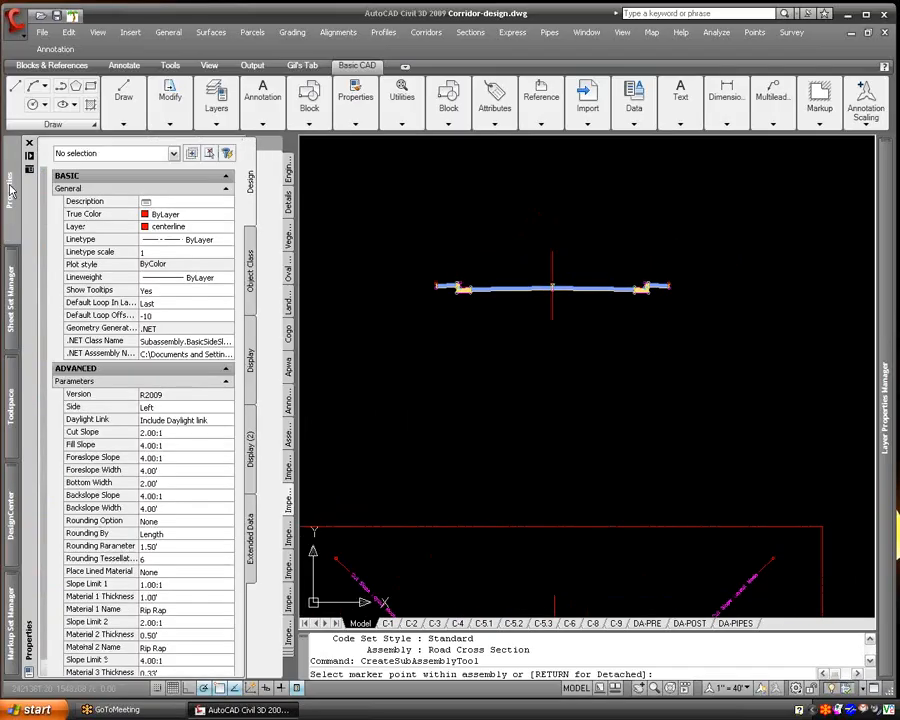
{"action": "key", "text": "Escape"}
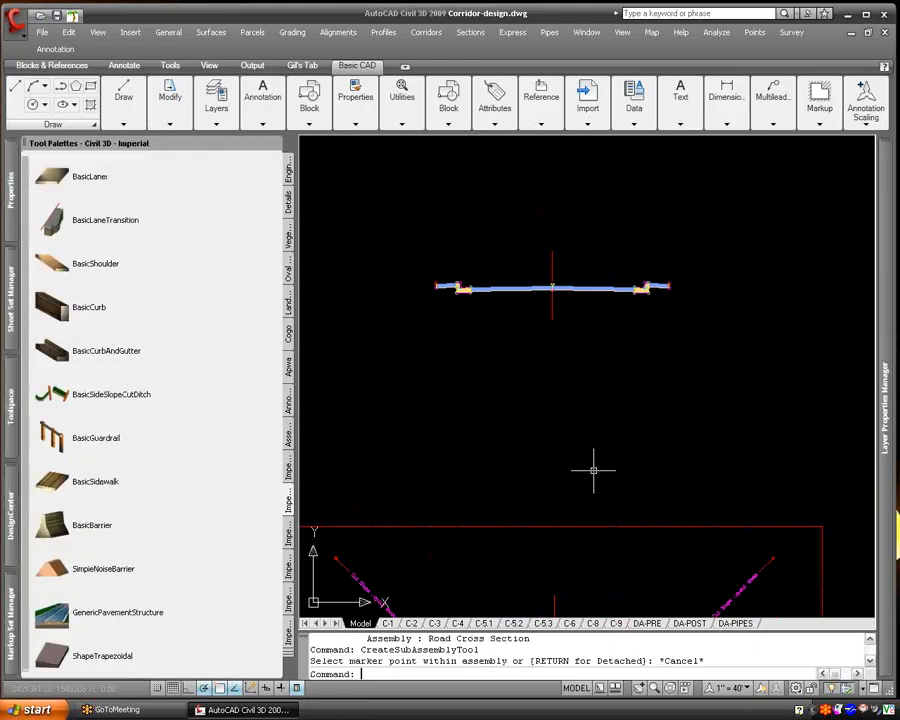
{"action": "middle_click_drag", "start_coordinate": [593, 470], "coordinate": [602, 368]}
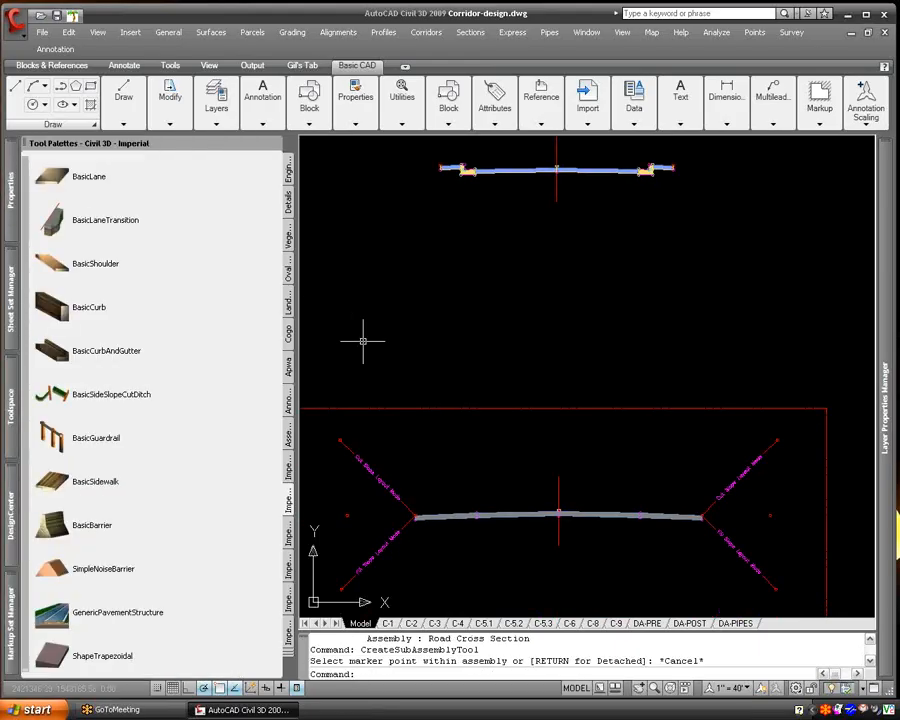
- Attach a BasicSideSlopeCutDitch with side Left to the outer top edge of the left shoulder
{"action": "left_click", "coordinate": [52, 394]}
{"action": "middle_click_drag", "start_coordinate": [287, 191], "coordinate": [332, 307]}
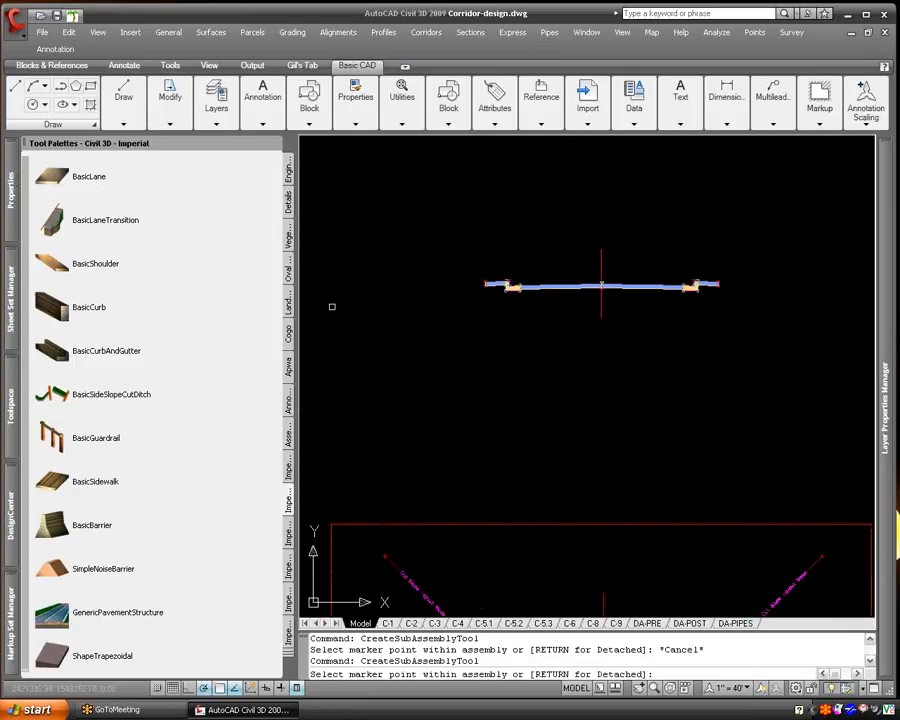
{"action": "mouse_move", "coordinate": [14, 200]}
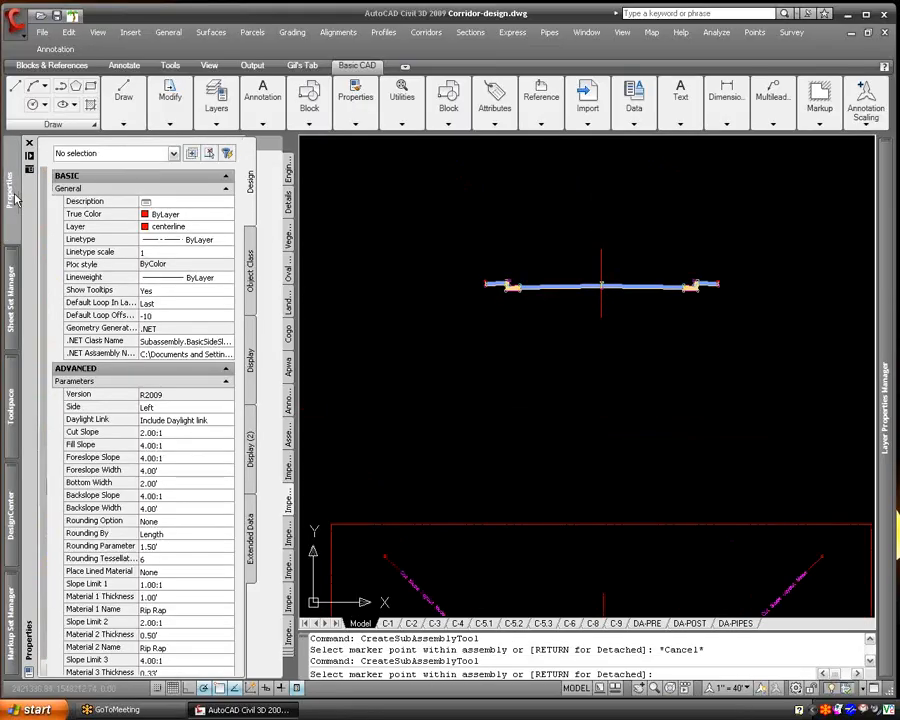
{"action": "scroll", "coordinate": [470, 286], "scroll_direction": "up", "scroll_amount": 4}
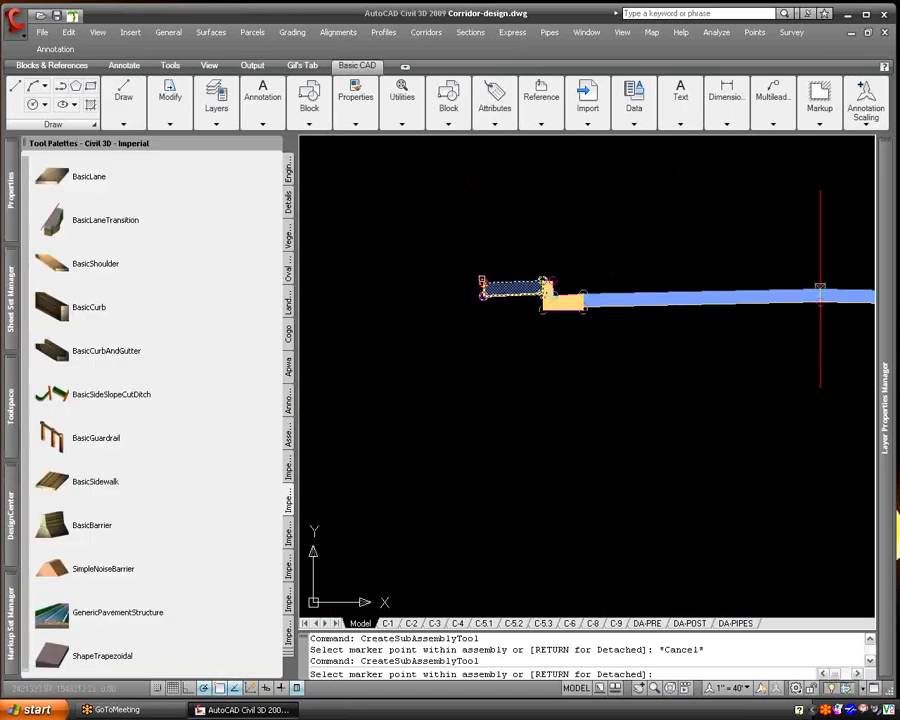
{"action": "left_click", "coordinate": [482, 280]}
- Set the BasicSideSlopeCutDitch's side to Right, attach it to the outer top edge of the right shoulder, and end the subassembly command
{"action": "scroll", "coordinate": [477, 298], "scroll_direction": "down", "scroll_amount": 4}
{"action": "middle_click_drag", "start_coordinate": [607, 364], "coordinate": [418, 407]}
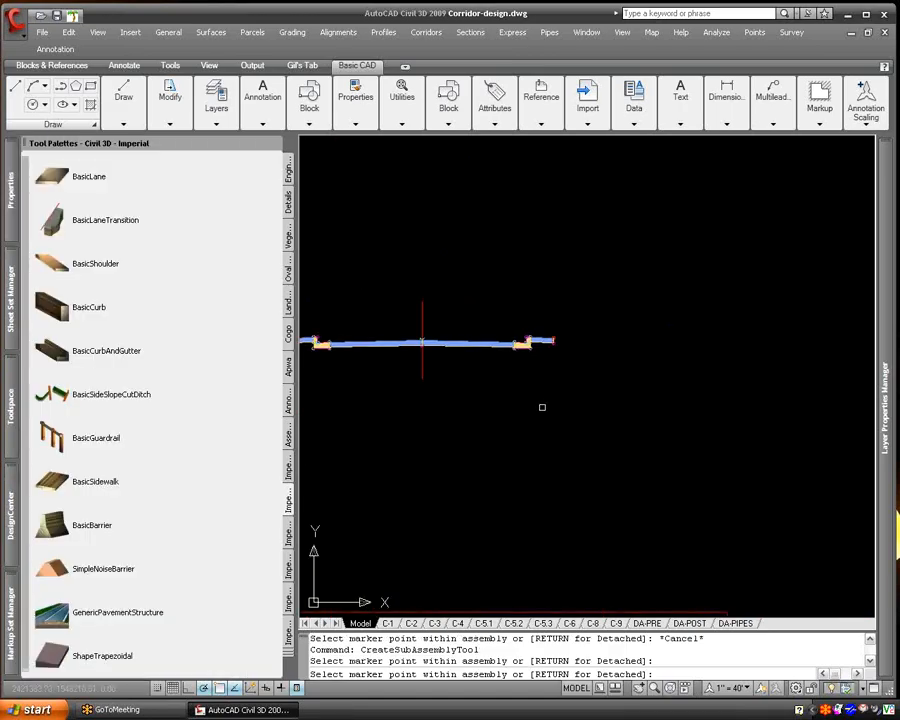
{"action": "mouse_move", "coordinate": [13, 145]}
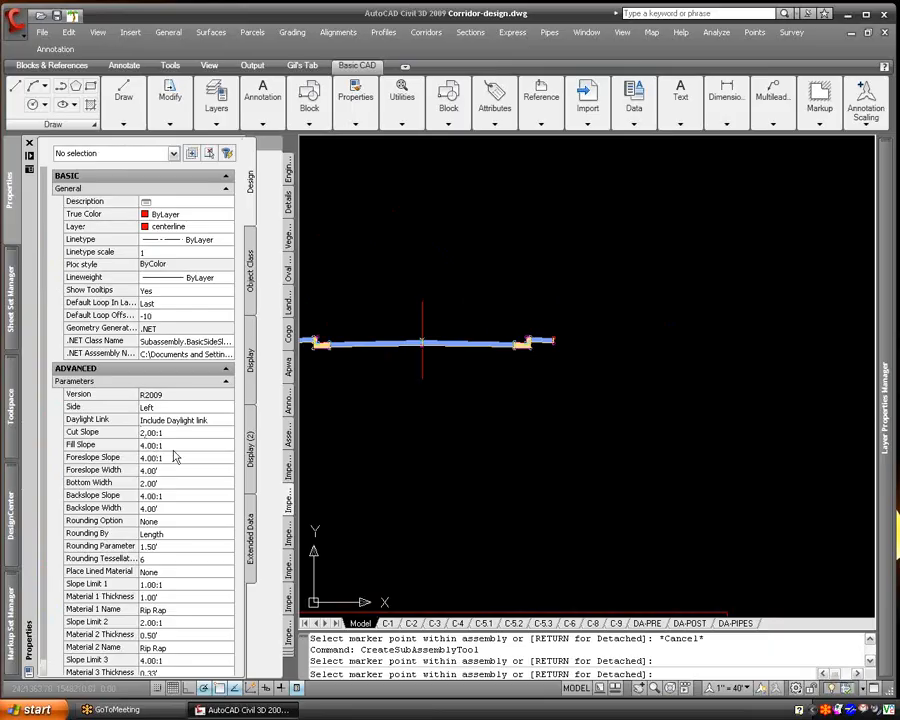
{"action": "left_click", "coordinate": [172, 407]}
{"action": "left_click", "coordinate": [174, 408]}
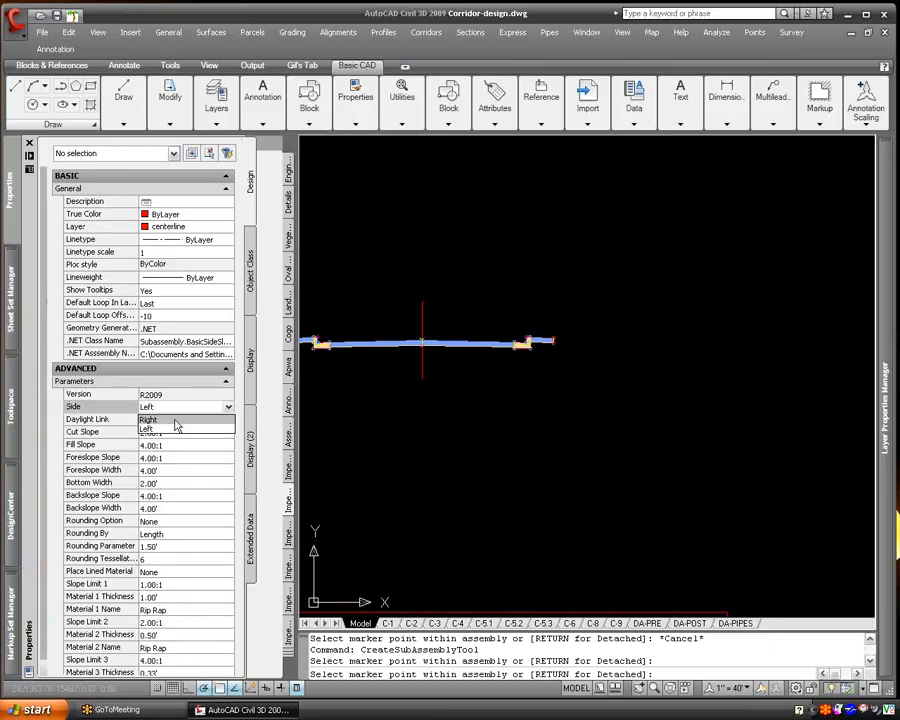
{"action": "left_click", "coordinate": [178, 420]}
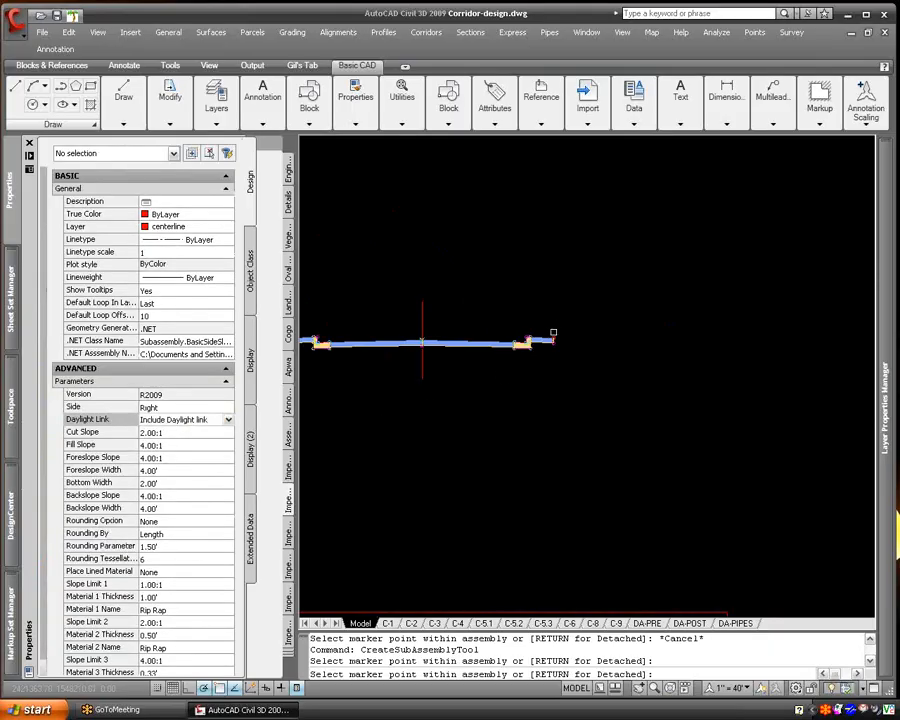
{"action": "scroll", "coordinate": [552, 334], "scroll_direction": "up", "scroll_amount": 6}
{"action": "left_click", "coordinate": [551, 349]}
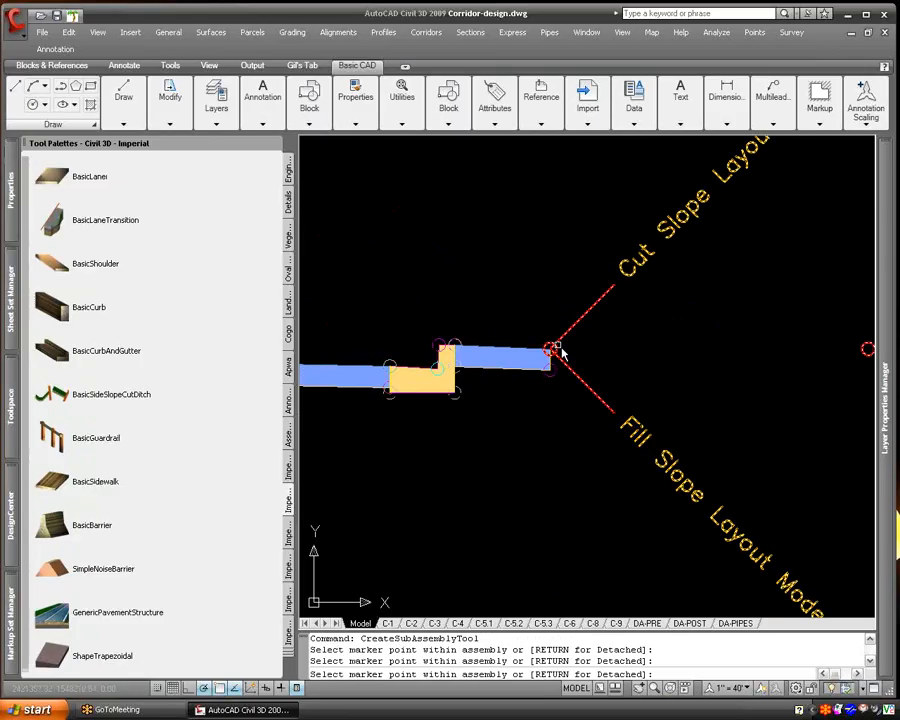
{"action": "key", "text": "Return"}
{"action": "scroll", "coordinate": [530, 390], "scroll_direction": "down", "scroll_amount": 6}
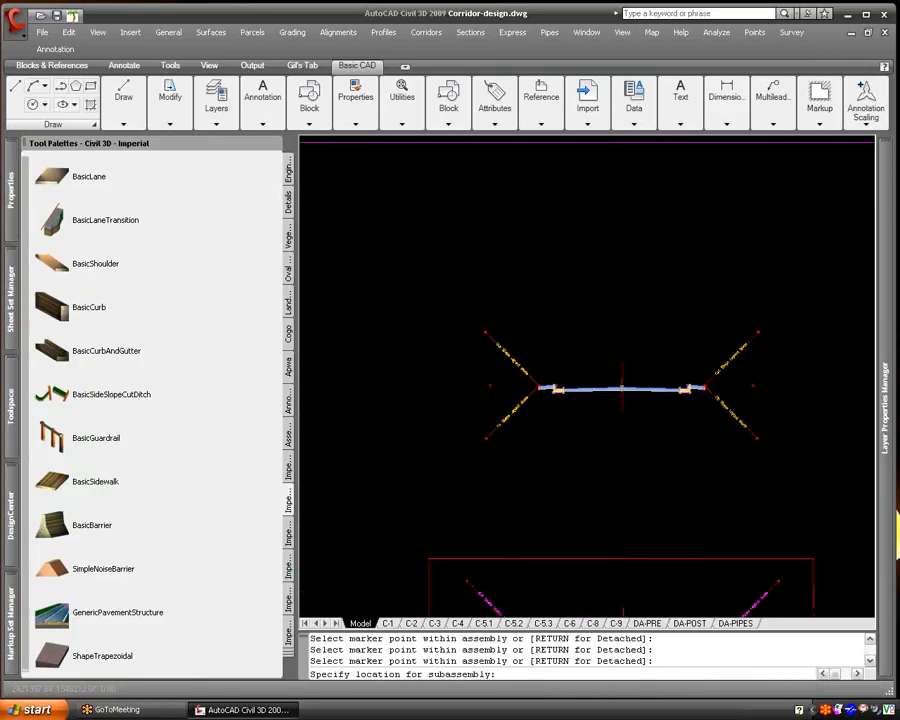
{"action": "key", "text": "Escape"}
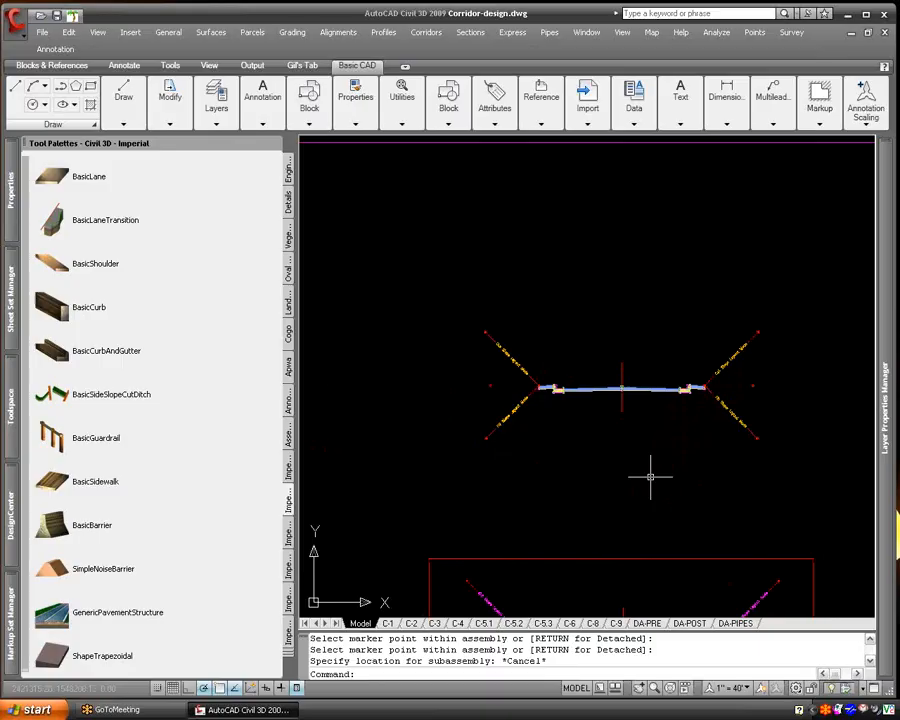
{"action": "scroll", "coordinate": [571, 403], "scroll_direction": "up", "scroll_amount": 3}
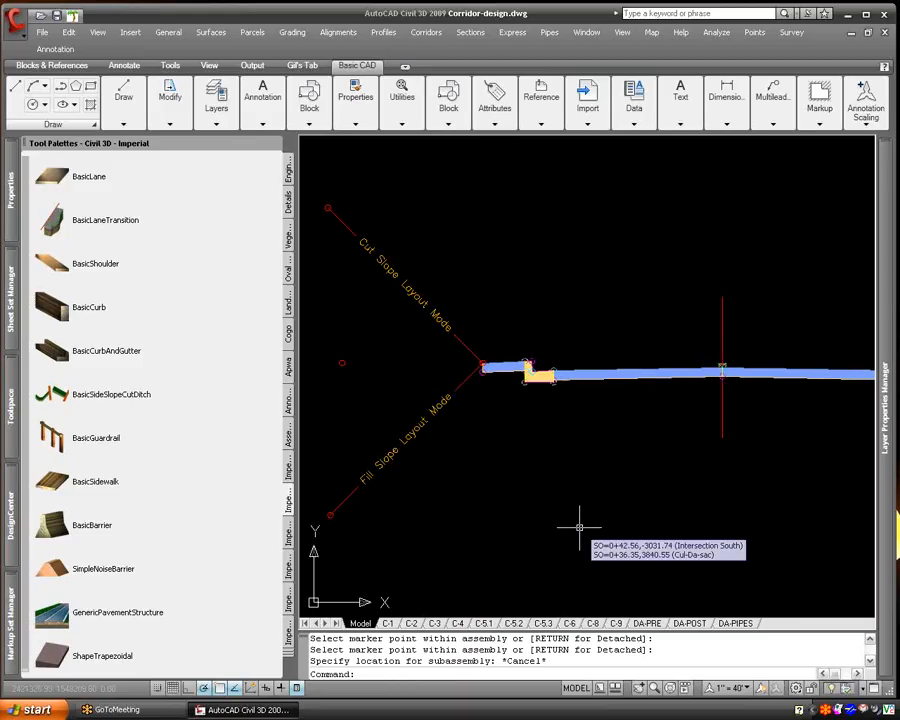
{"action": "scroll", "coordinate": [582, 527], "scroll_direction": "down", "scroll_amount": 4}
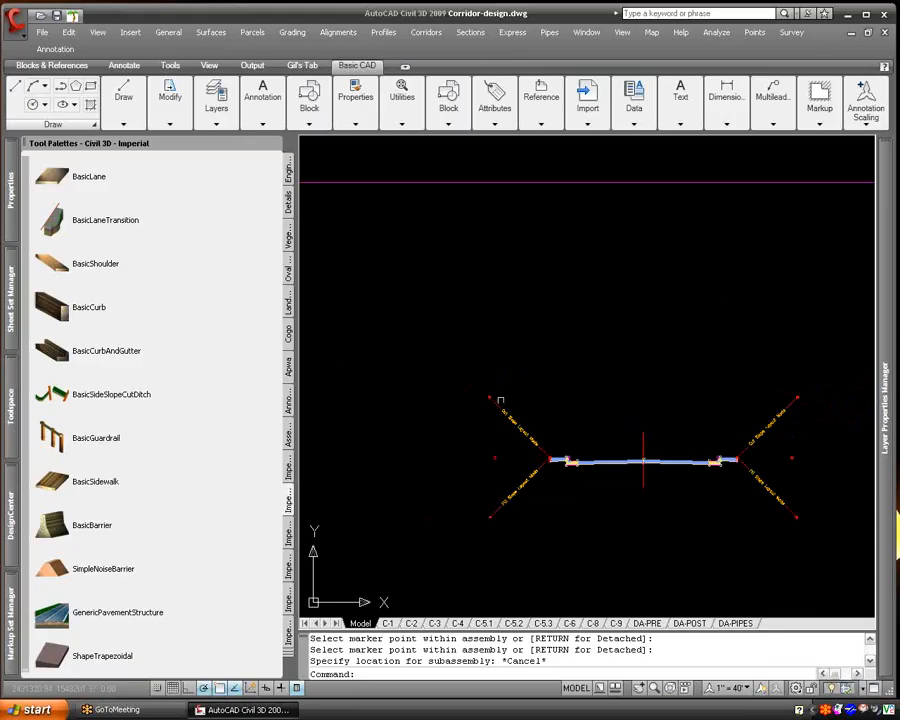
{"action": "left_click", "coordinate": [644, 481]}
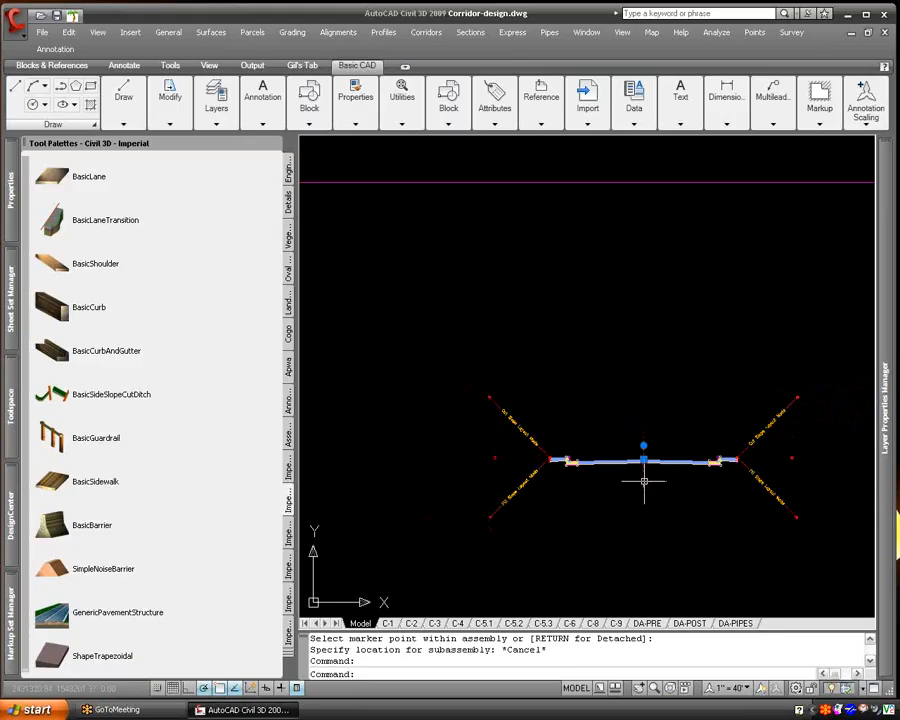
{"action": "key", "text": "Escape"}
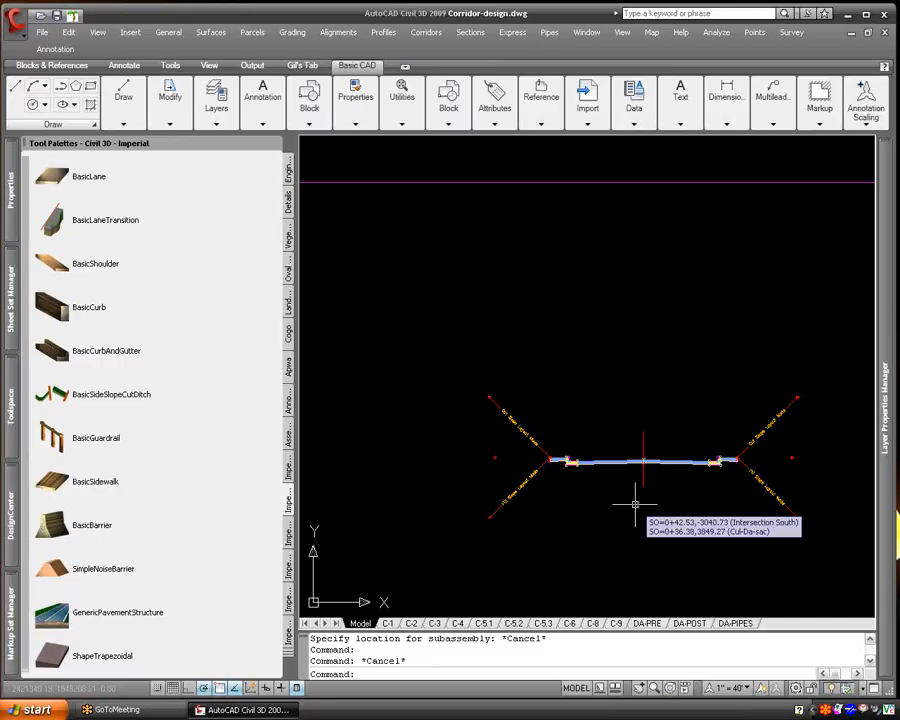
- Start a simple corridor named 10.07.08 with description 10.07.08 and the Basic corridor style
{"action": "left_click", "coordinate": [437, 33]}
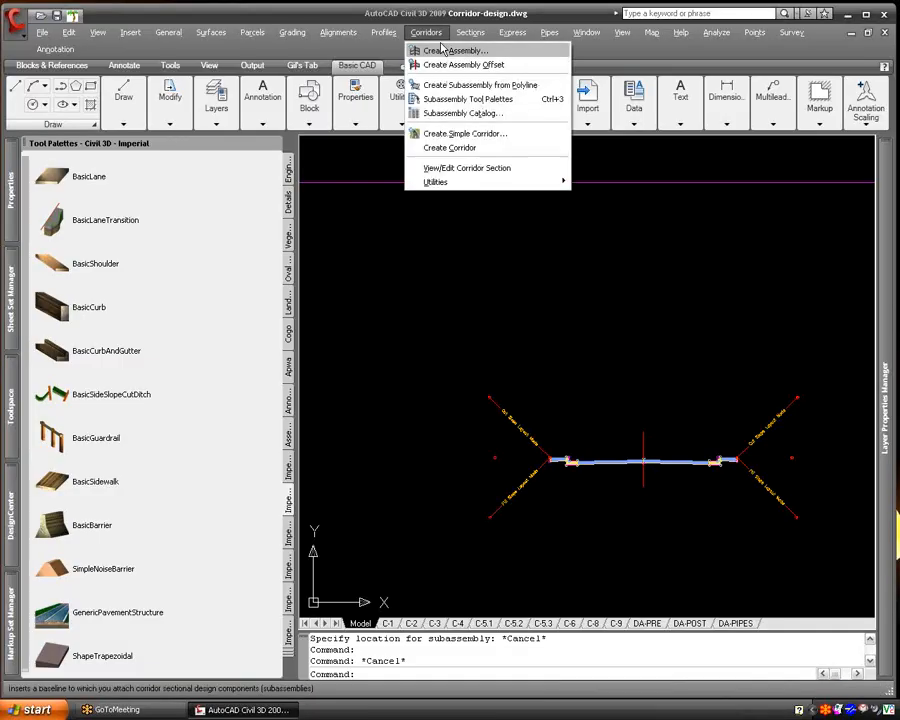
{"action": "left_click", "coordinate": [502, 142]}
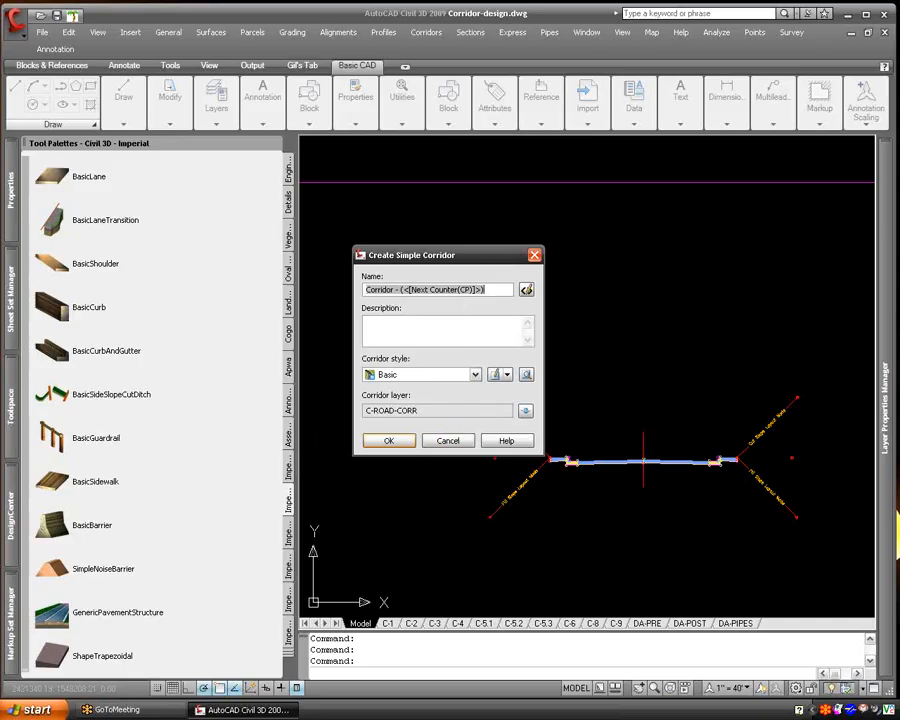
{"action": "type", "text": "10.08.0"}
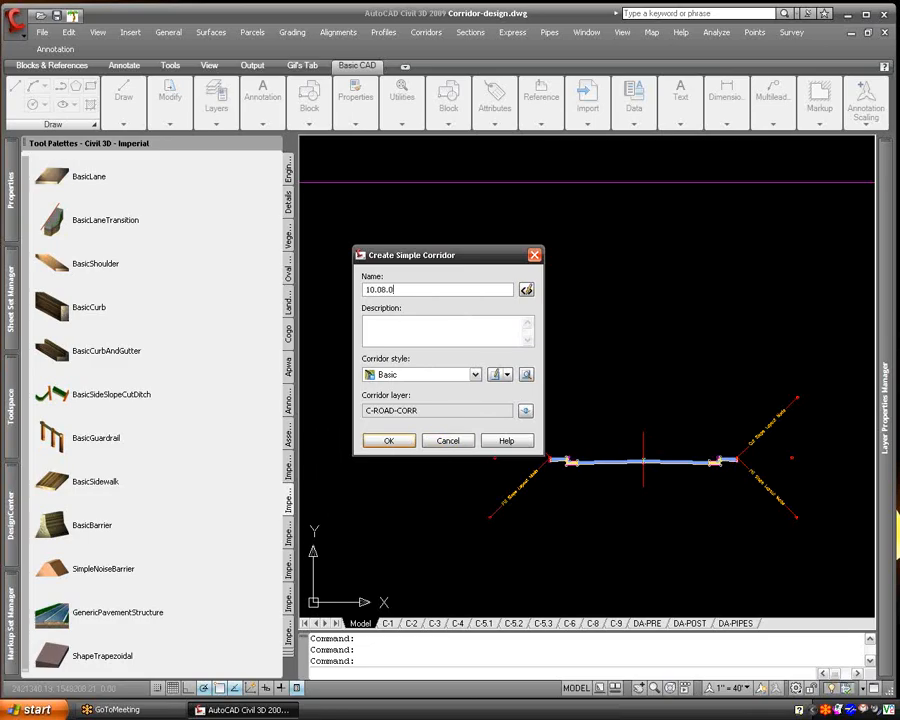
{"action": "key", "text": "BackSpace"}
{"action": "key", "text": "BackSpace"}
{"action": "key", "text": "BackSpace"}
{"action": "type", "text": "7.08"}
{"action": "left_click", "coordinate": [457, 335]}
{"action": "type", "text": "10.07.08"}
{"action": "left_click", "coordinate": [470, 377]}
{"action": "left_click", "coordinate": [461, 381]}
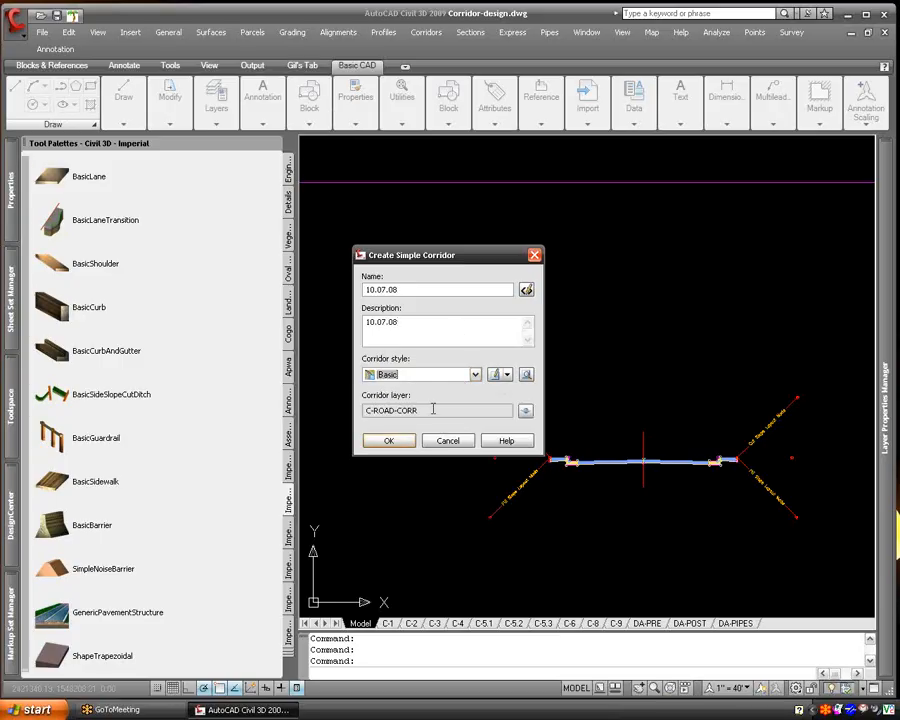
{"action": "left_click", "coordinate": [392, 441]}
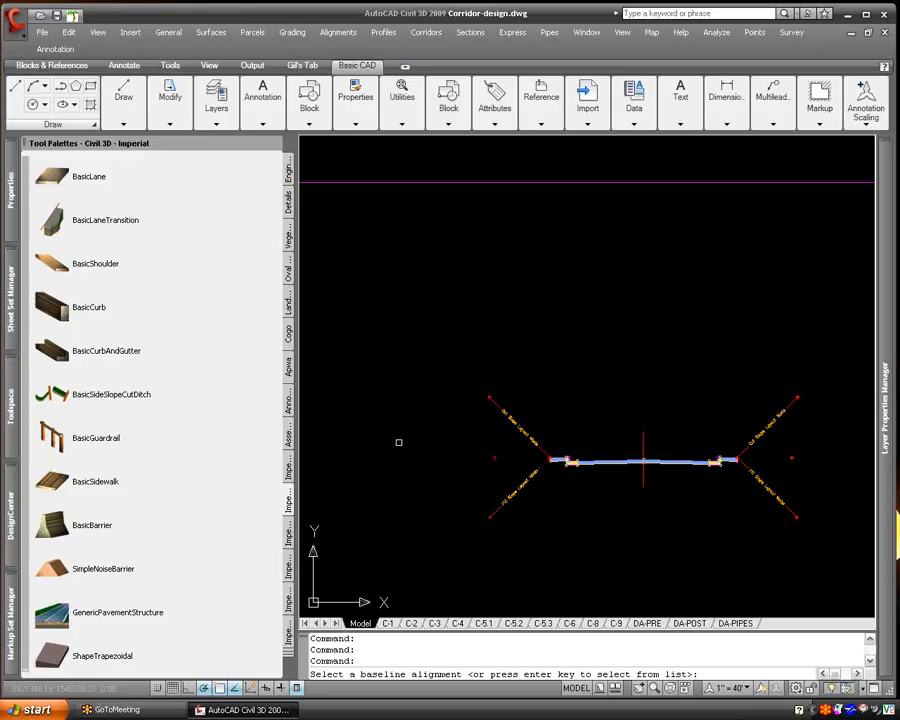
- Choose the Road Design alignment as the corridor's baseline and 10.07.08 as its profile
{"action": "key", "text": "Return"}
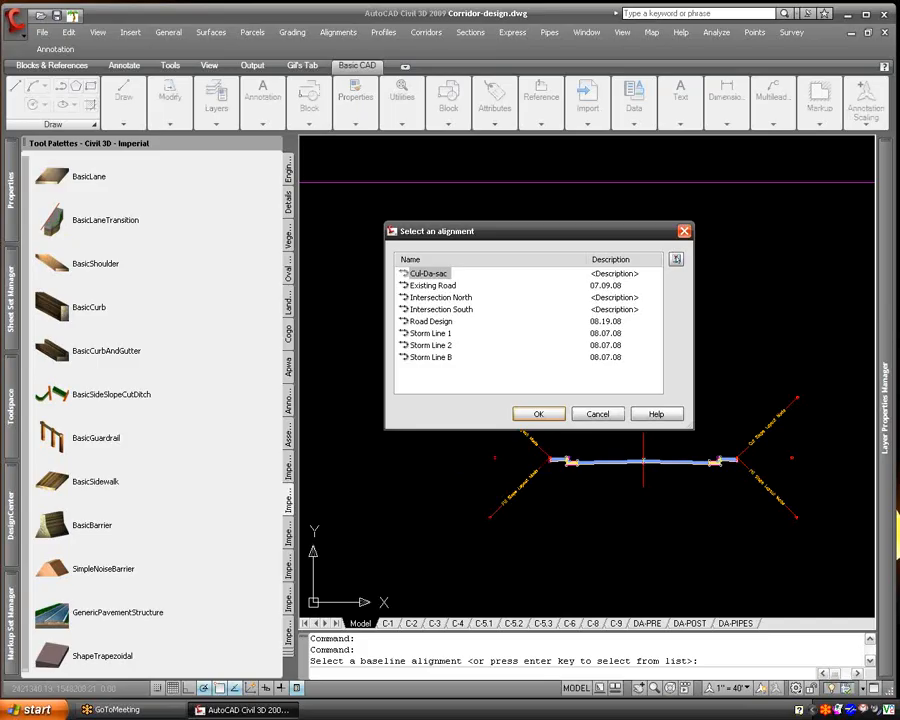
{"action": "left_click", "coordinate": [445, 322]}
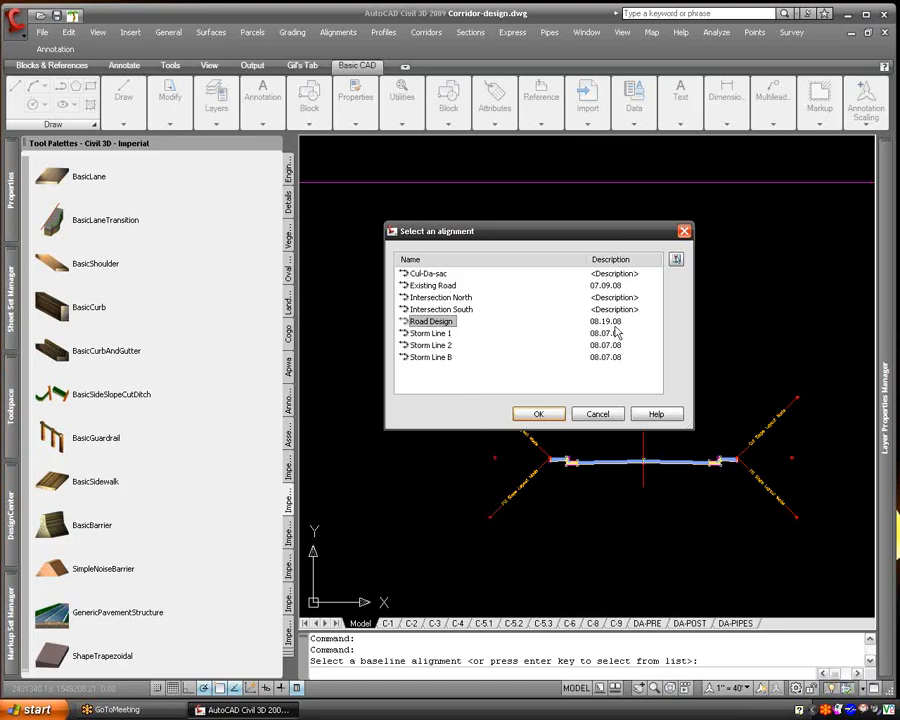
{"action": "left_click", "coordinate": [539, 415]}
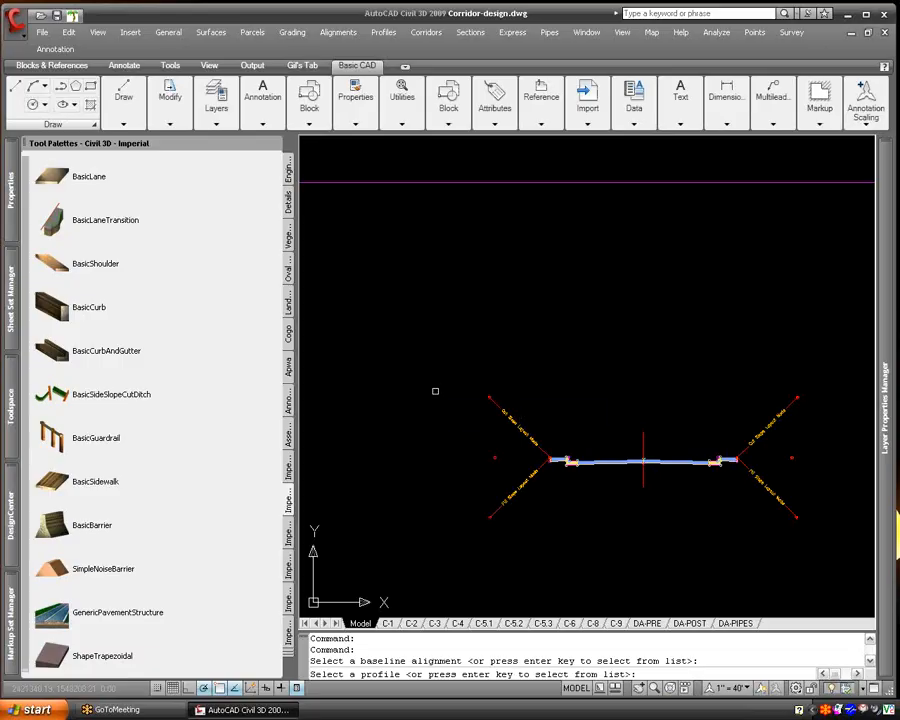
{"action": "key", "text": "Return"}
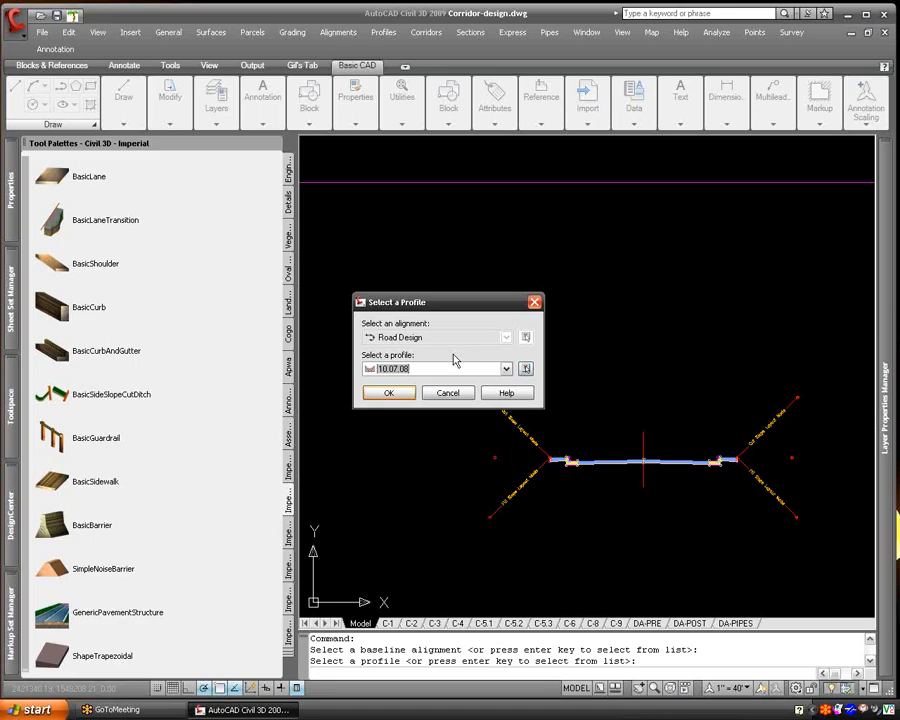
{"action": "left_click", "coordinate": [446, 370]}
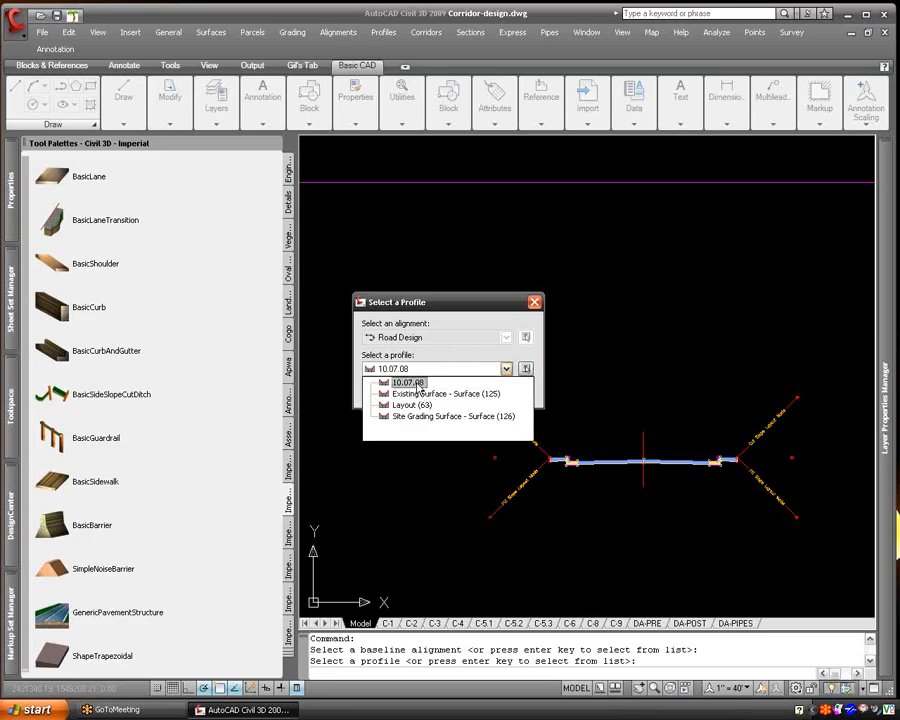
{"action": "left_click", "coordinate": [410, 383]}
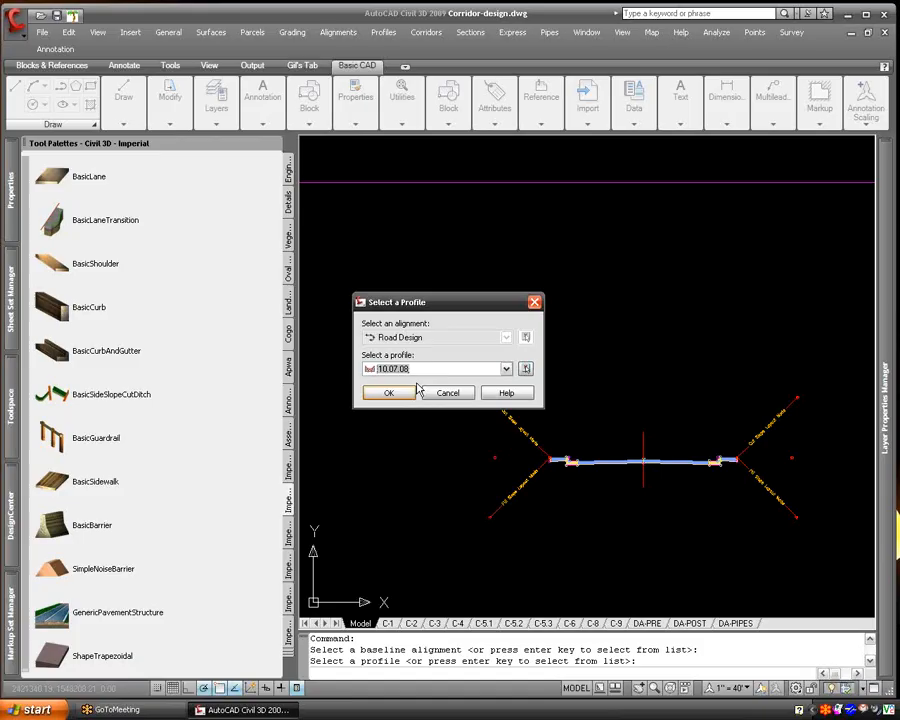
{"action": "left_click", "coordinate": [404, 392]}
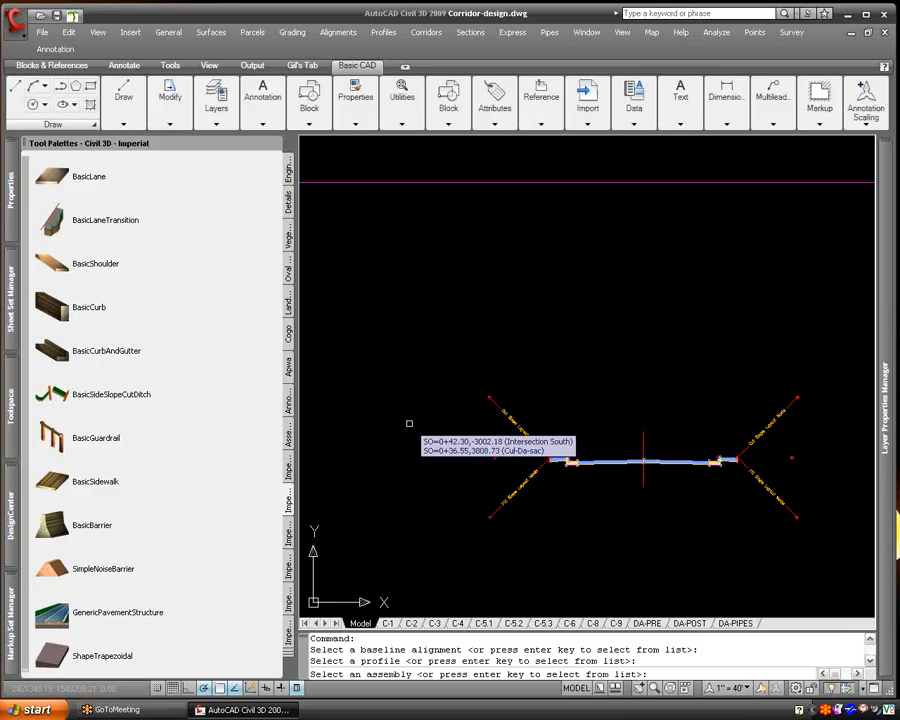
- Choose the Road Cross Section assembly for the corridor
{"action": "key", "text": "Return"}
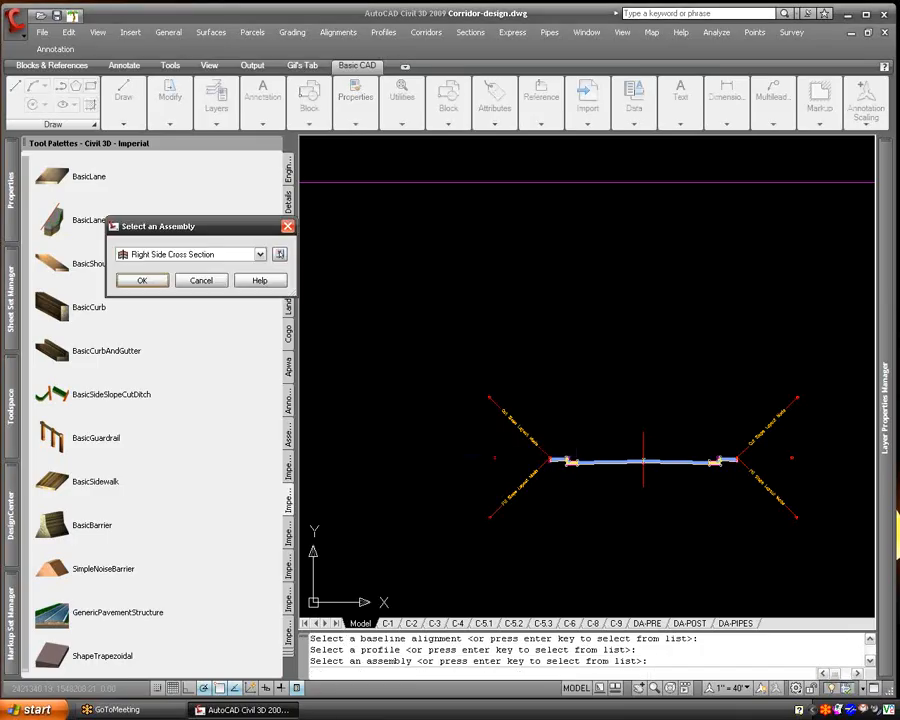
{"action": "mouse_move", "coordinate": [125, 227]}
{"action": "left_mouse_down"}
{"action": "mouse_move", "coordinate": [466, 217]}
{"action": "mouse_move", "coordinate": [474, 273]}
{"action": "left_mouse_up"}
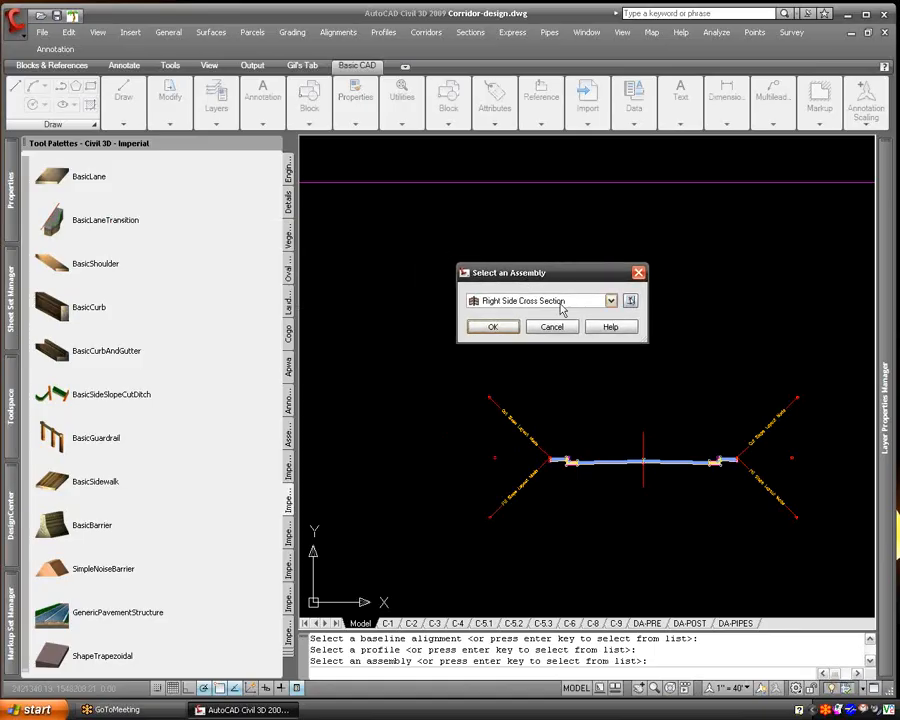
{"action": "left_click", "coordinate": [565, 305]}
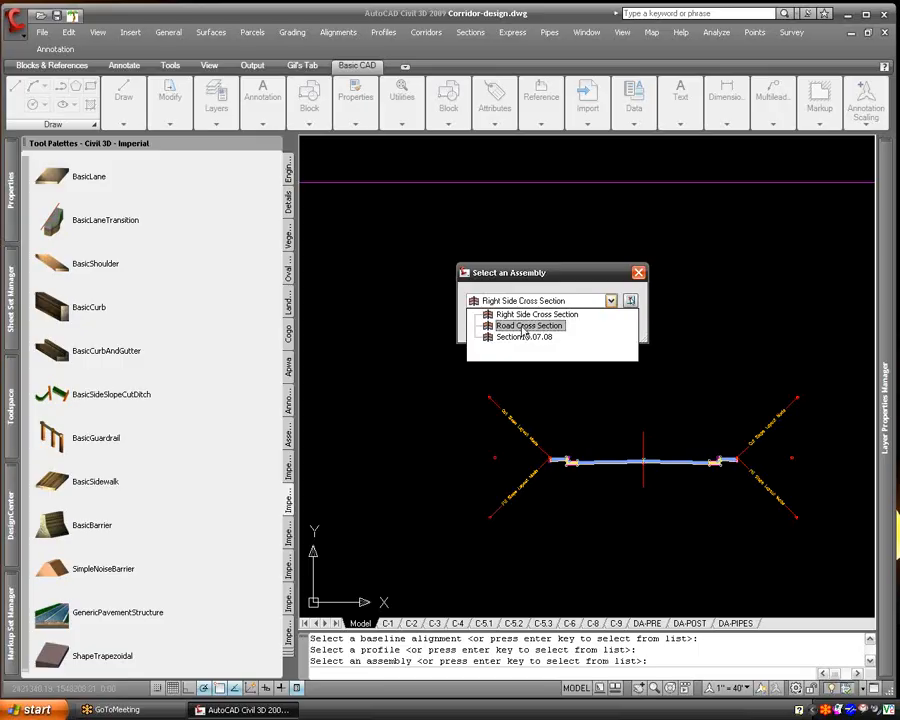
{"action": "left_click", "coordinate": [523, 331]}
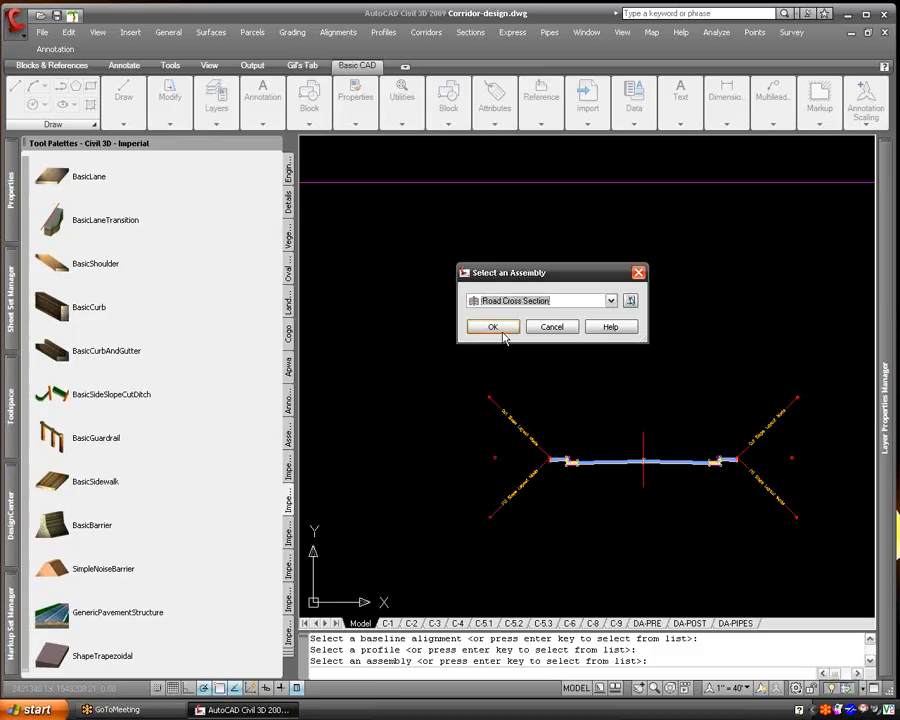
{"action": "left_click", "coordinate": [505, 339]}
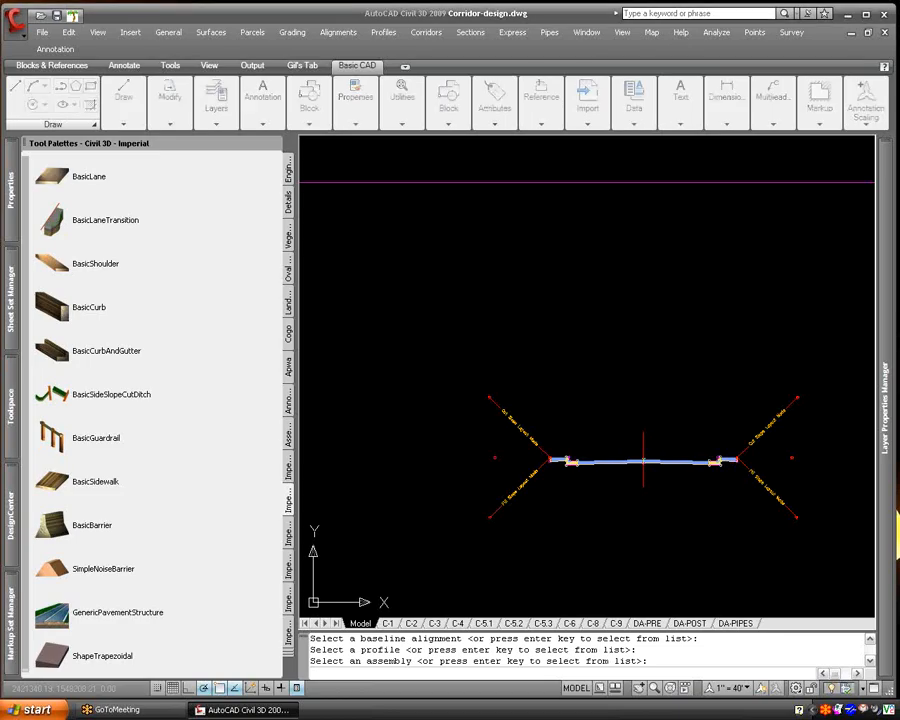
- Set all of the corridor's surface targets to Existing Surface and create the corridor
{"action": "left_click_drag", "start_coordinate": [898, 237], "coordinate": [433, 212]}
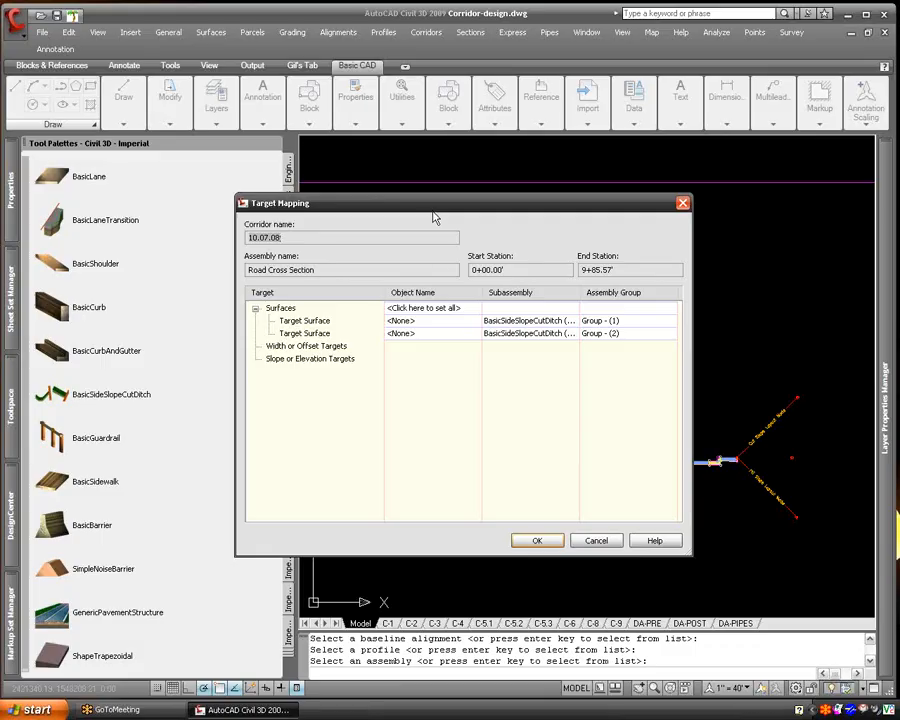
{"action": "left_click", "coordinate": [446, 307]}
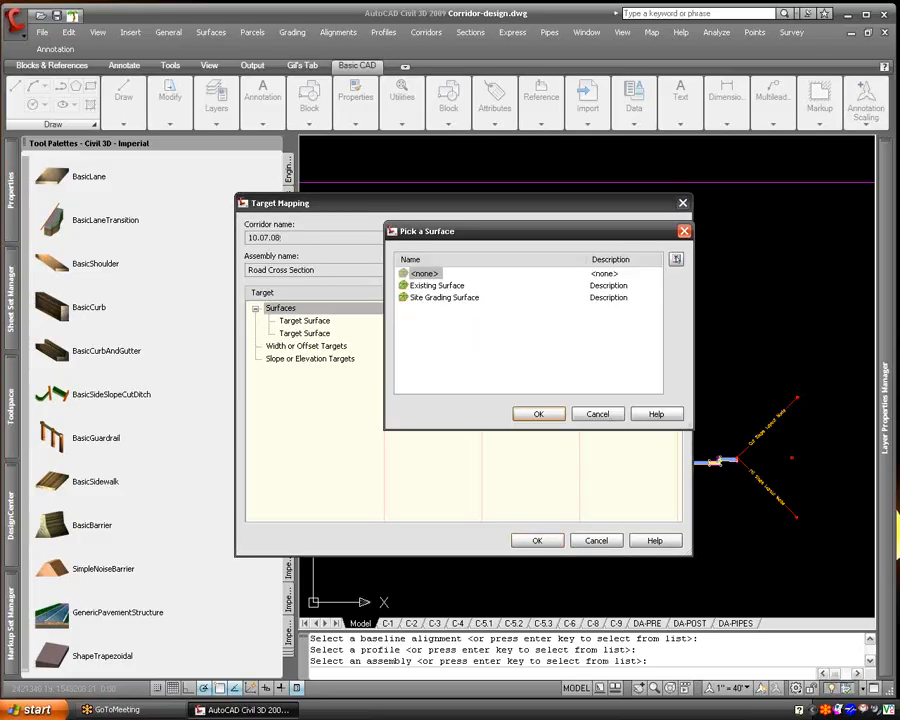
{"action": "left_click", "coordinate": [437, 285]}
{"action": "left_click", "coordinate": [538, 415]}
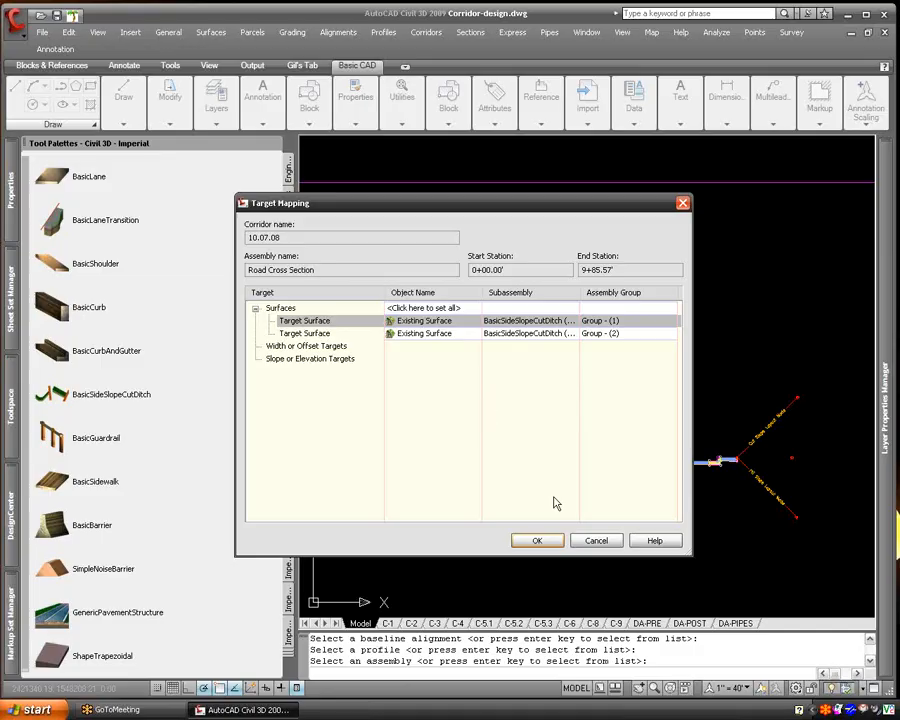
{"action": "left_click", "coordinate": [556, 541]}
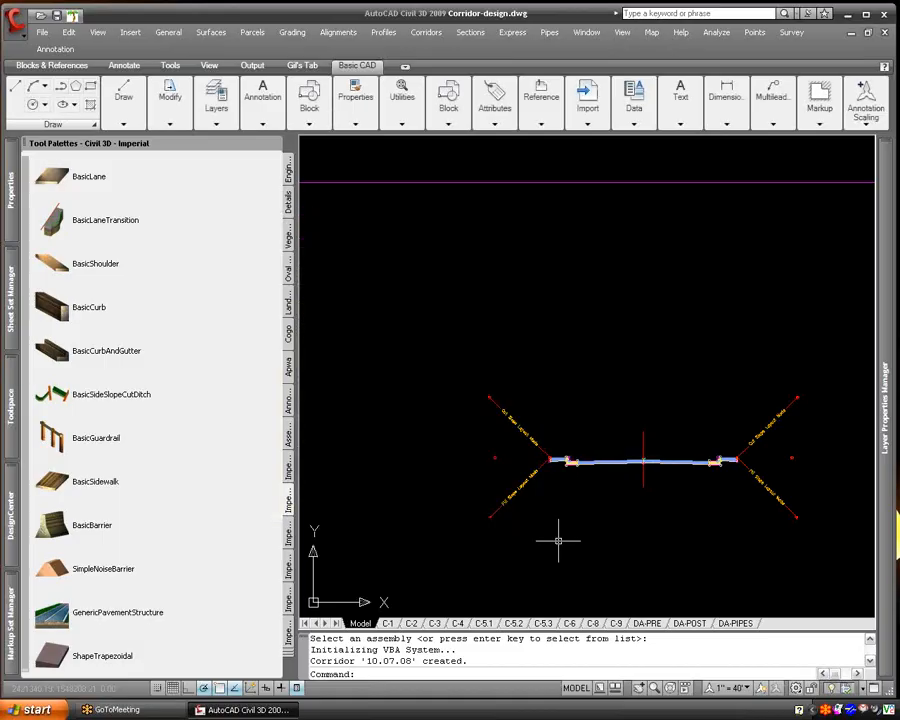
- Select the new corridor along the public way in the site plan and open it in the Object Viewer
{"action": "scroll", "coordinate": [582, 477], "scroll_direction": "down", "scroll_amount": 12}
{"action": "middle_click_drag", "start_coordinate": [458, 573], "coordinate": [727, 374]}
{"action": "middle_click_drag", "start_coordinate": [446, 419], "coordinate": [885, 385]}
{"action": "middle_click_drag", "start_coordinate": [456, 456], "coordinate": [835, 426]}
{"action": "scroll", "coordinate": [422, 268], "scroll_direction": "up", "scroll_amount": 2}
{"action": "scroll", "coordinate": [443, 393], "scroll_direction": "up", "scroll_amount": 3}
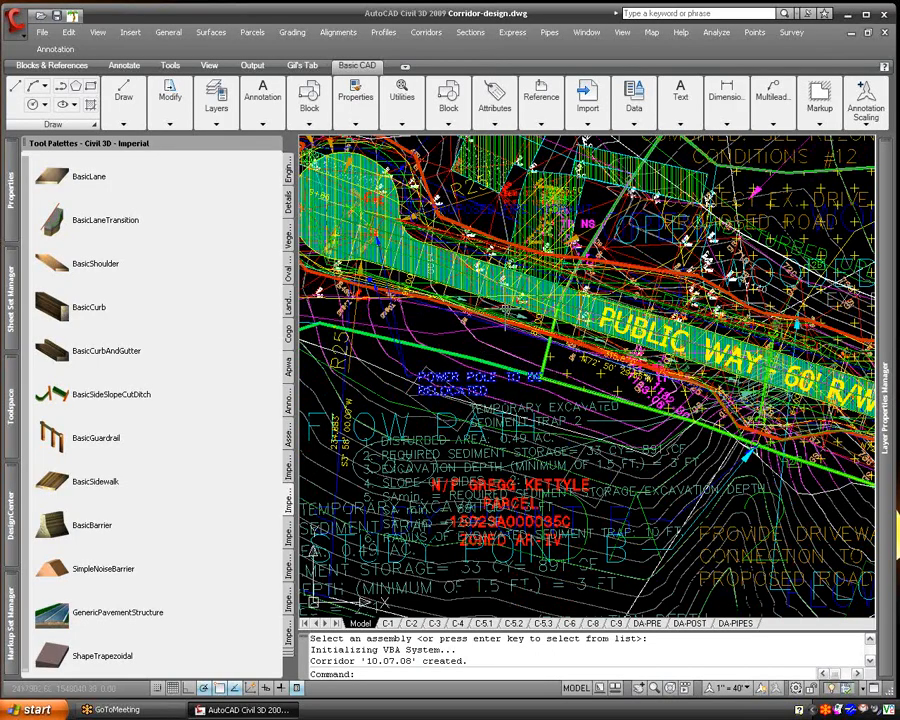
{"action": "scroll", "coordinate": [472, 296], "scroll_direction": "up", "scroll_amount": 3}
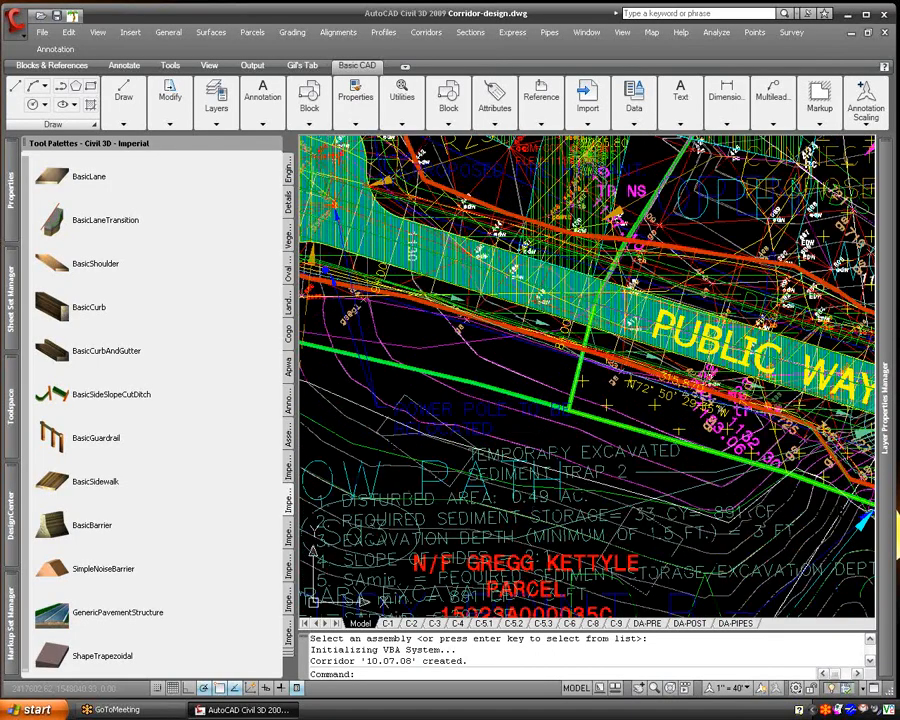
{"action": "right_click", "coordinate": [472, 296]}
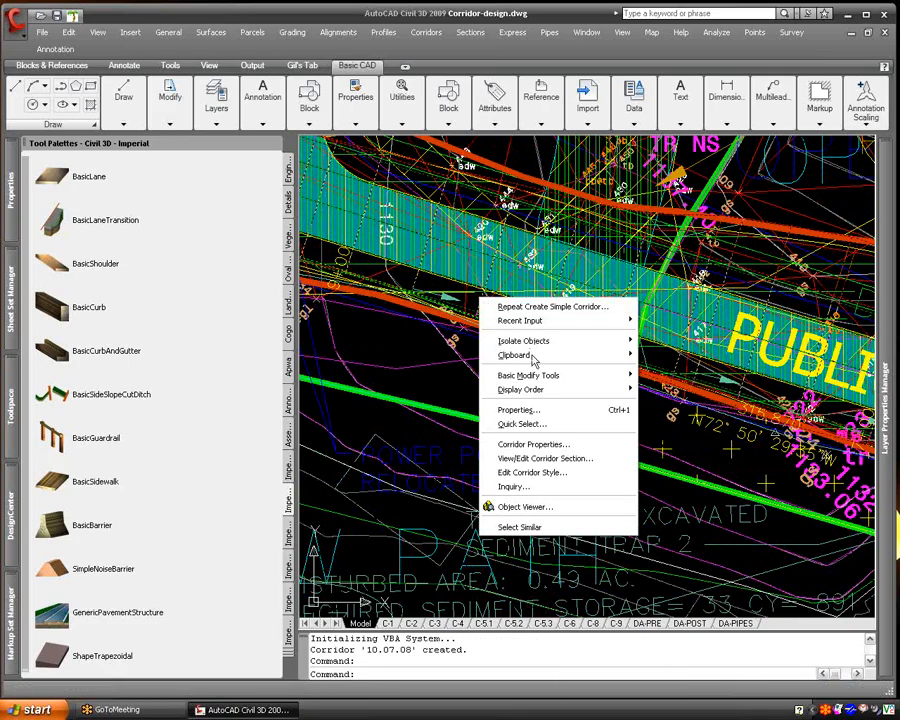
{"action": "left_click", "coordinate": [549, 507]}
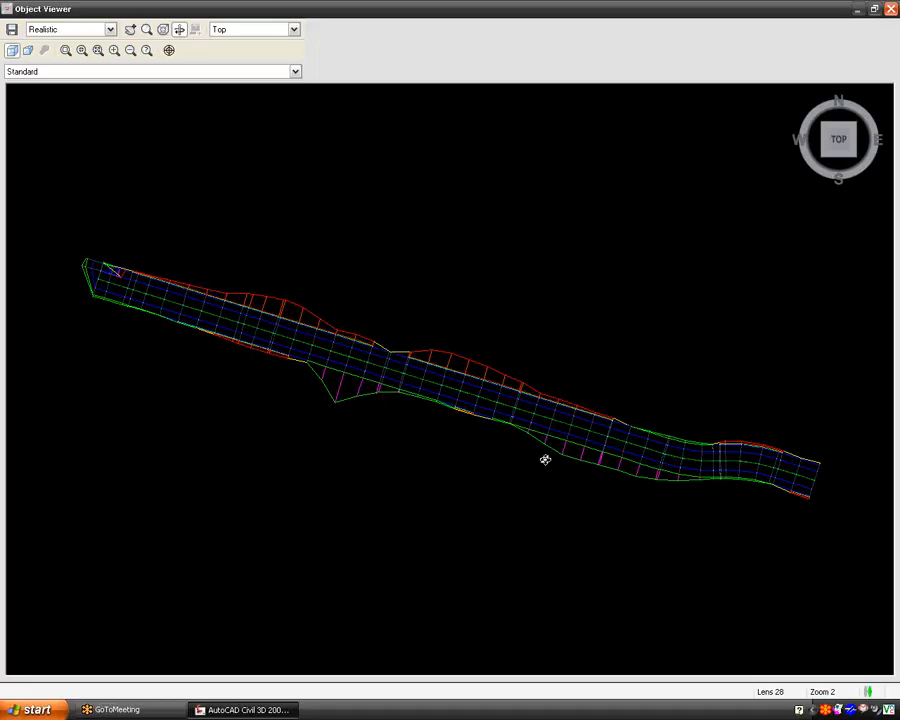
- Examine the whole corridor model from tilted, top and back views for its cut and fill slopes
{"action": "left_click_drag", "start_coordinate": [498, 439], "coordinate": [438, 378]}
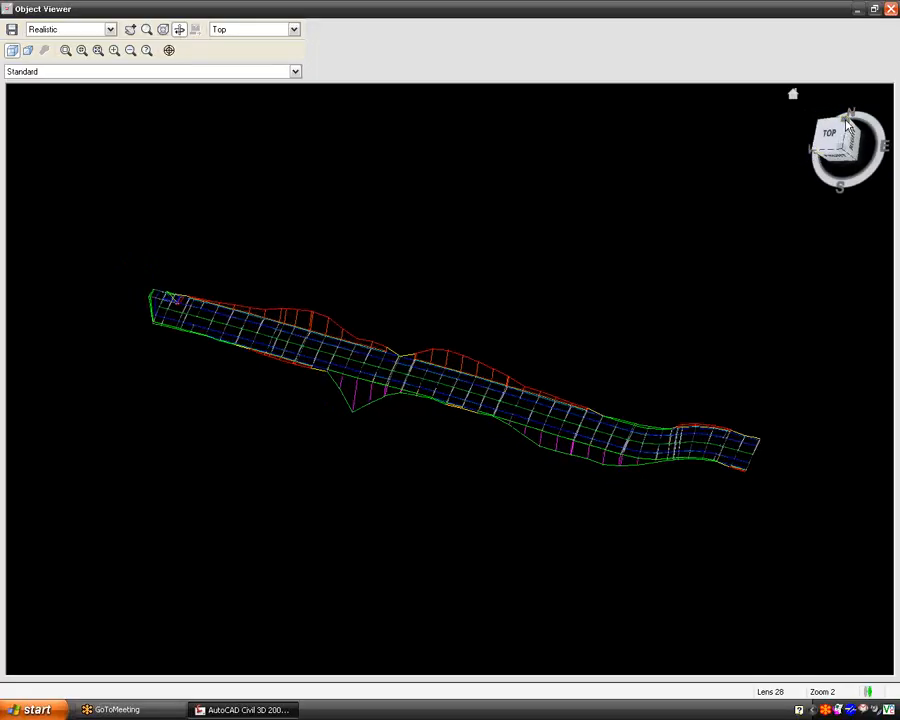
{"action": "left_click", "coordinate": [846, 124]}
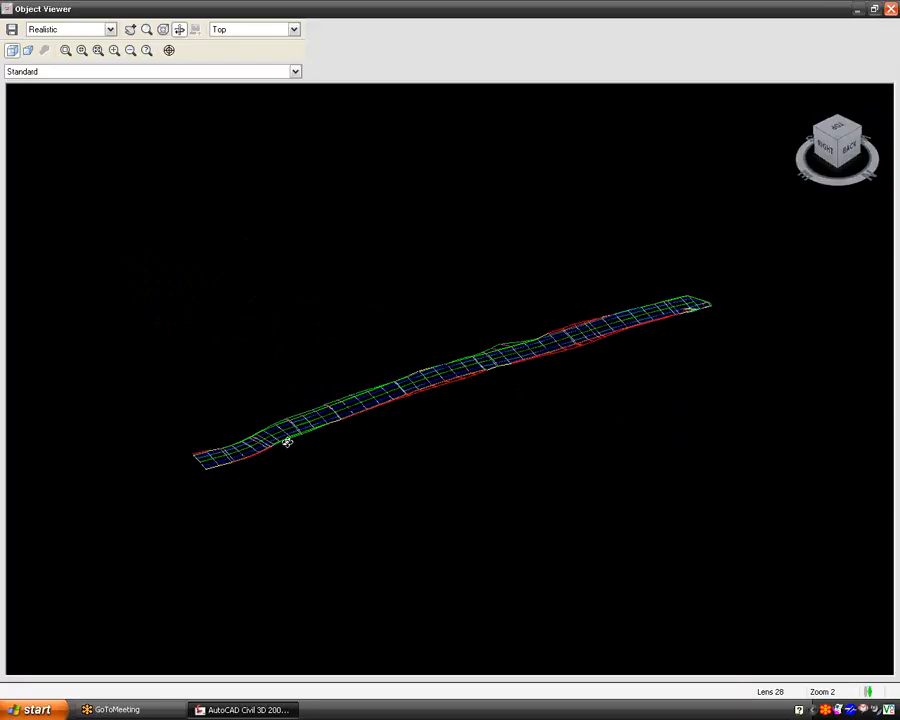
{"action": "scroll", "coordinate": [287, 440], "scroll_direction": "up", "scroll_amount": 4}
{"action": "scroll", "coordinate": [249, 454], "scroll_direction": "down", "scroll_amount": 3}
{"action": "left_click_drag", "start_coordinate": [152, 509], "coordinate": [319, 472]}
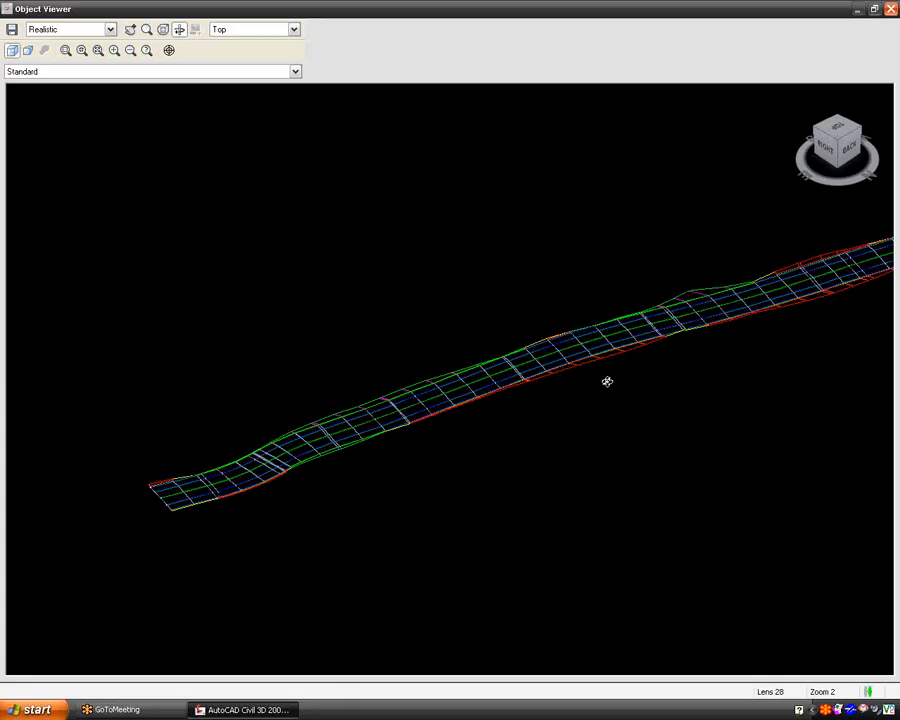
{"action": "scroll", "coordinate": [176, 497], "scroll_direction": "up", "scroll_amount": 4}
{"action": "scroll", "coordinate": [176, 497], "scroll_direction": "down", "scroll_amount": 5}
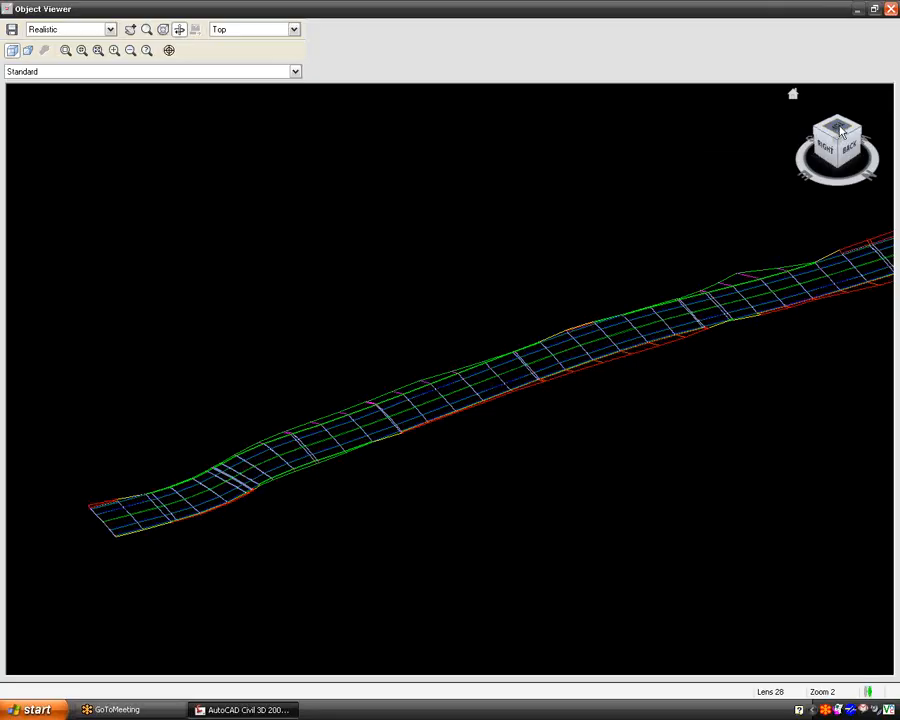
{"action": "left_click", "coordinate": [840, 133]}
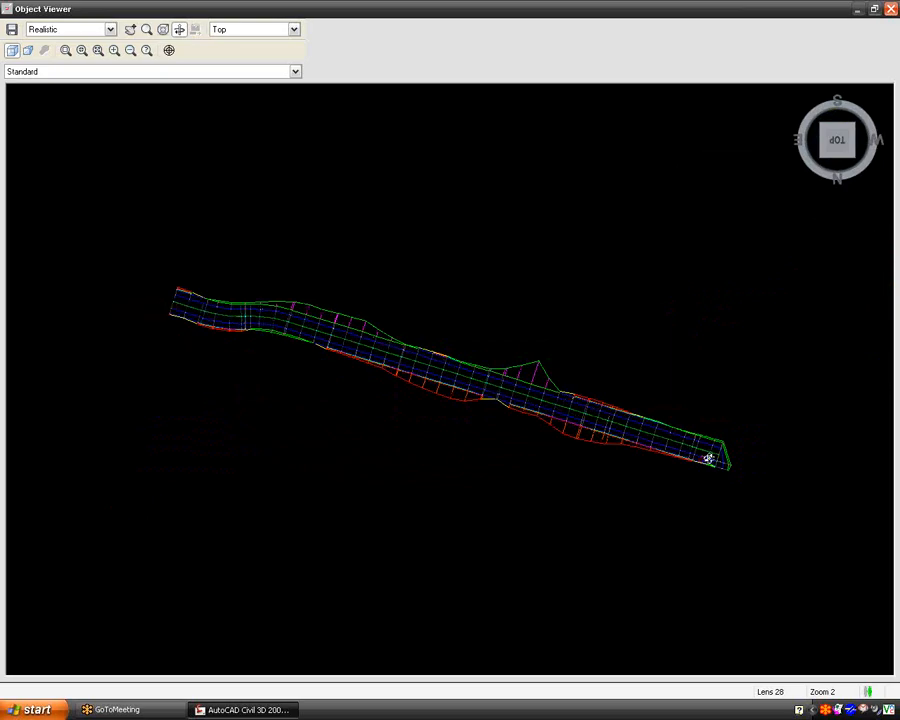
{"action": "left_click", "coordinate": [838, 165]}
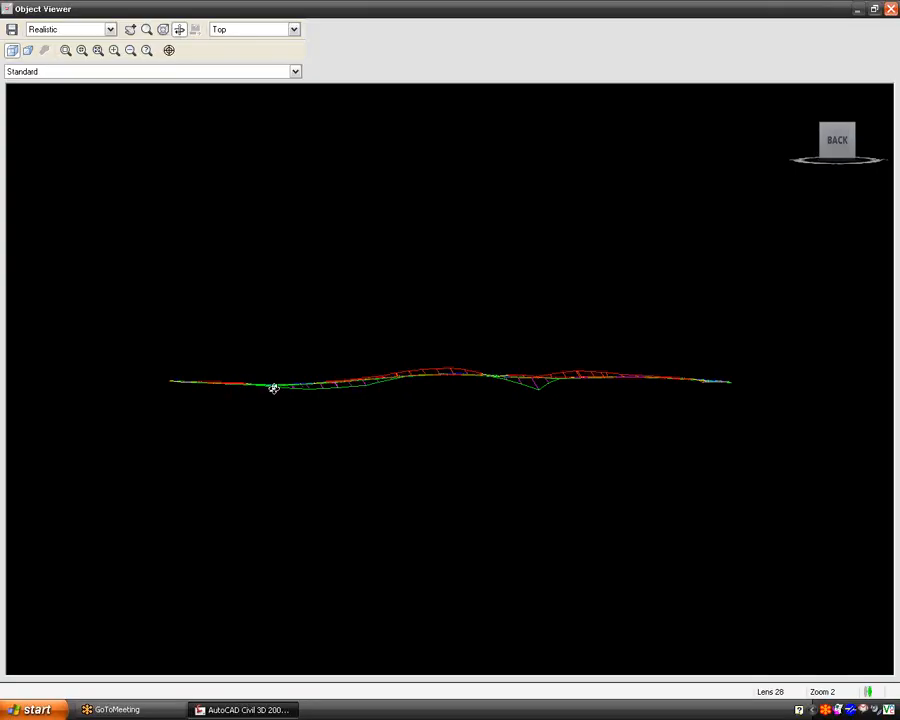
- Inspect the corridor's individual cross sections up close in an isometric view, and orbit around the full road length
{"action": "left_click", "coordinate": [820, 131]}
{"action": "scroll", "coordinate": [303, 425], "scroll_direction": "up", "scroll_amount": 10}
{"action": "middle_click_drag", "start_coordinate": [286, 437], "coordinate": [690, 515]}
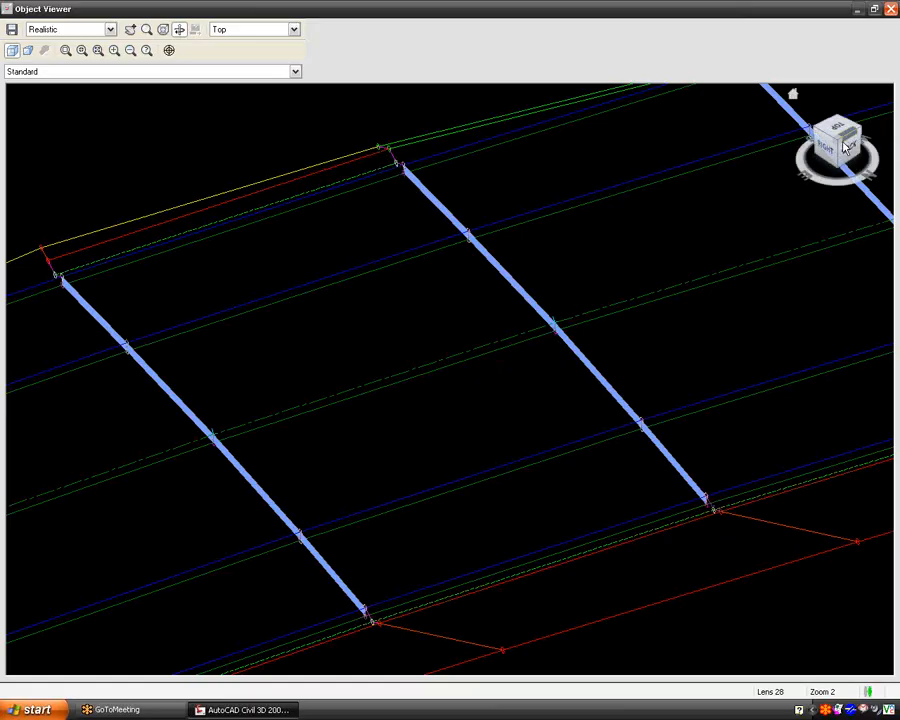
{"action": "scroll", "coordinate": [635, 358], "scroll_direction": "down", "scroll_amount": 2}
{"action": "scroll", "coordinate": [635, 358], "scroll_direction": "down", "scroll_amount": 5}
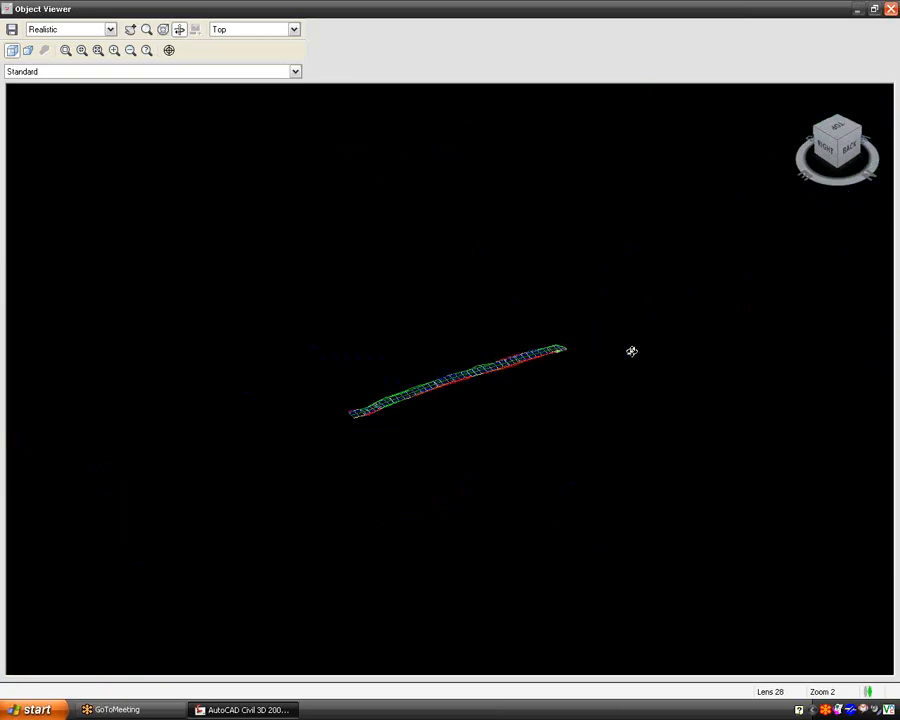
{"action": "scroll", "coordinate": [484, 366], "scroll_direction": "up", "scroll_amount": 3}
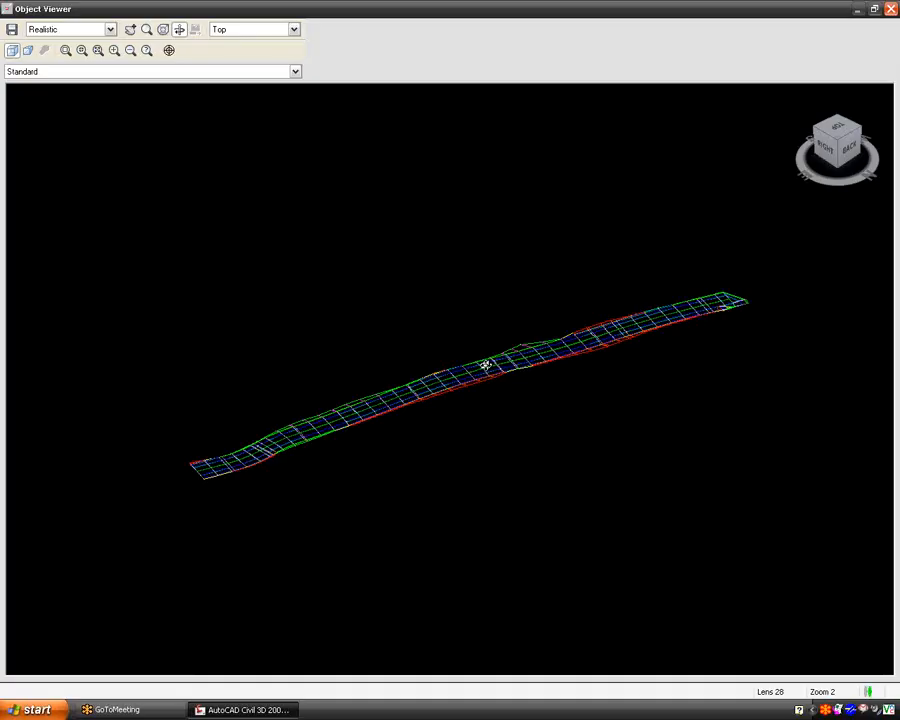
{"action": "left_click_drag", "start_coordinate": [400, 404], "coordinate": [701, 398]}
{"action": "left_click_drag", "start_coordinate": [412, 428], "coordinate": [374, 479]}
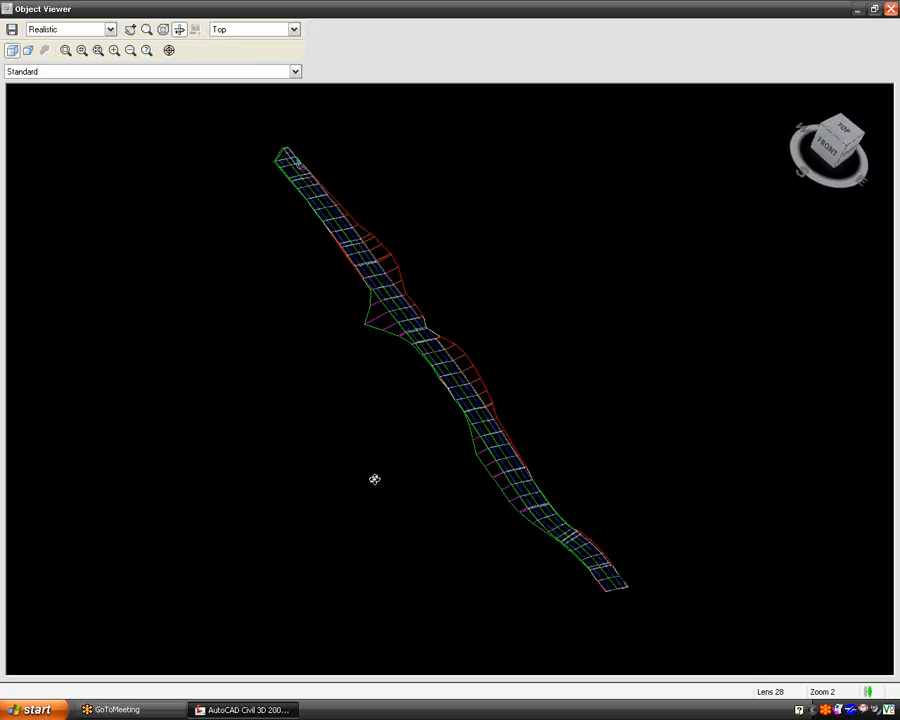